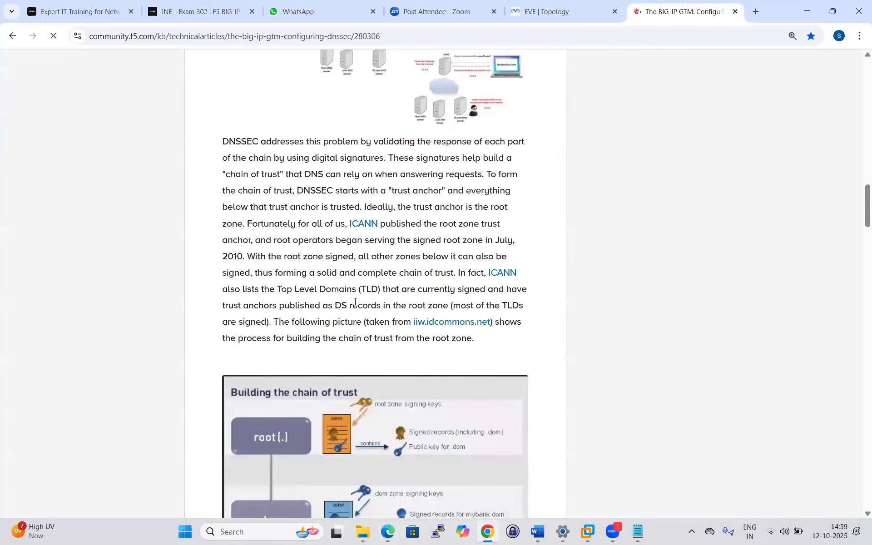
# Scroll the DevCentral DNSSEC article to its 'Building the chain of trust' diagram.
pyautogui.scroll(3, 352, 290)
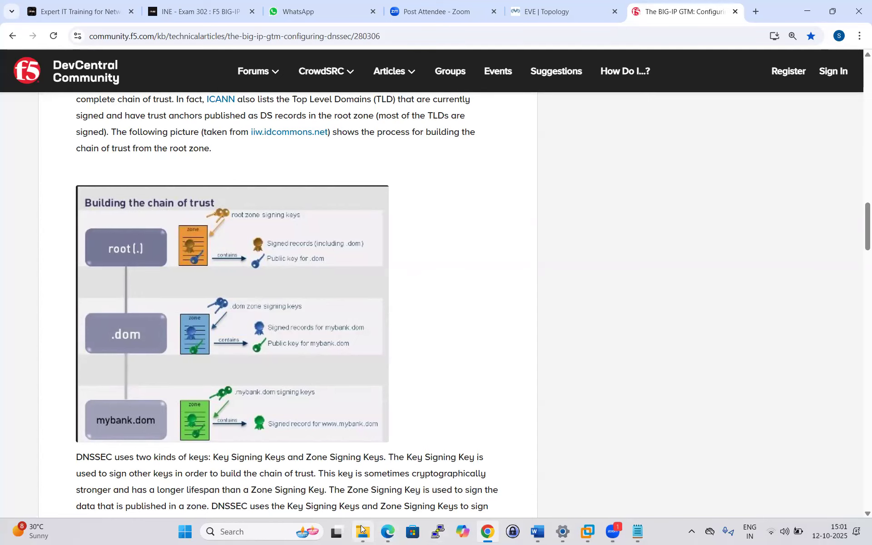
# Review the Notepad outline's wide IP and DNSSEC items, then switch to the EVE lab topology.
pyautogui.moveTo(363, 532)
pyautogui.click(380, 471)
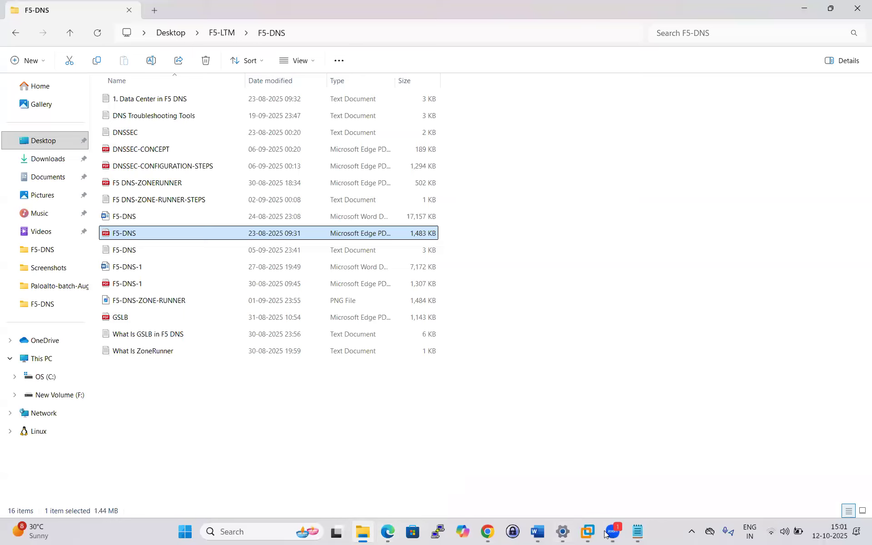
pyautogui.scroll(-2, 307, 325)
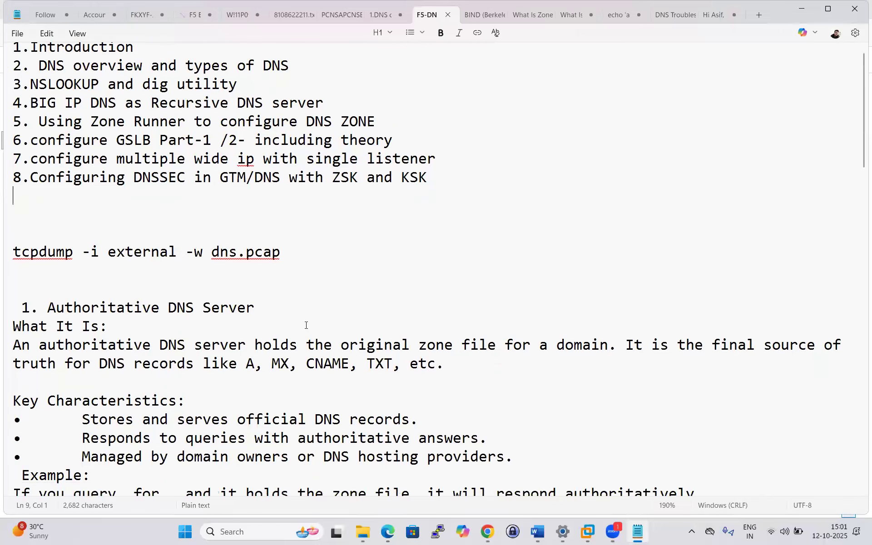
pyautogui.scroll(3, 306, 325)
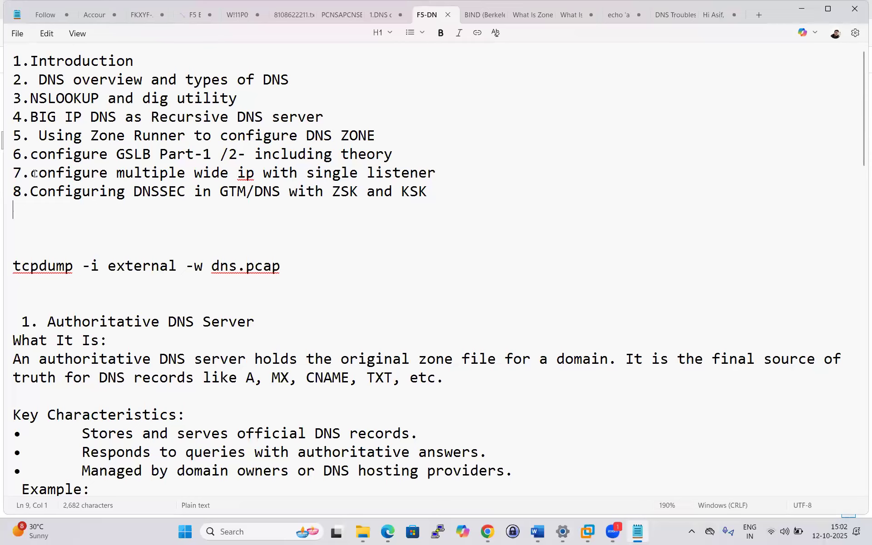
pyautogui.moveTo(30, 173); pyautogui.dragTo(428, 191)
pyautogui.click(352, 278)
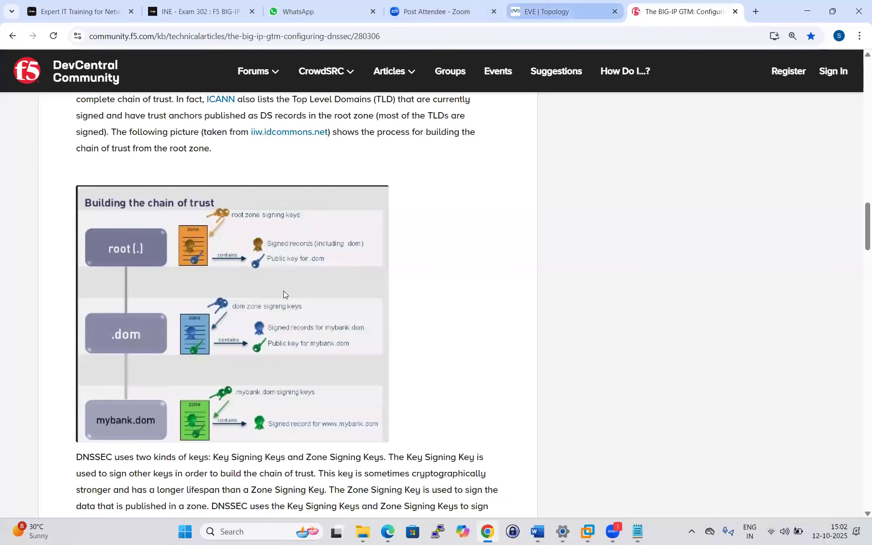
pyautogui.hotkey('ctrl', 'shift', 'Tab')
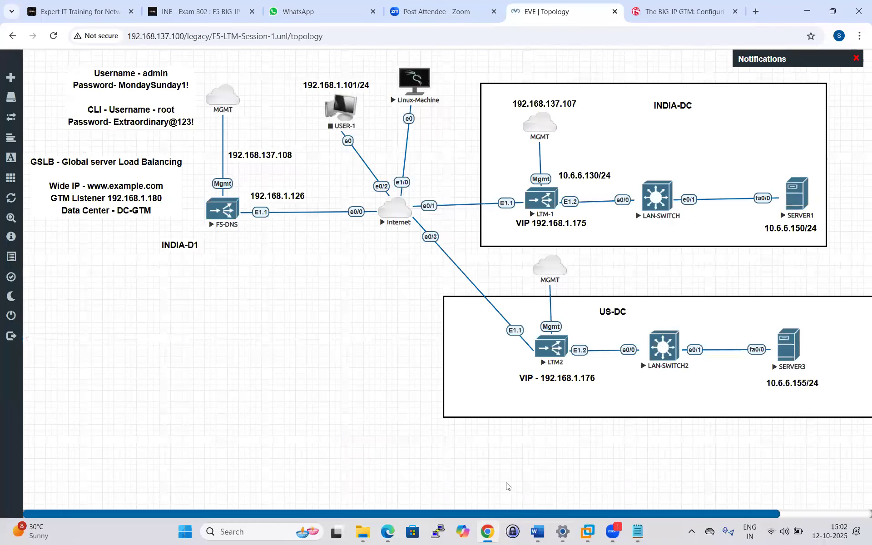
# Check the course notes, return to the DNSSEC article tab, and open a new browser tab.
pyautogui.click(639, 532)
pyautogui.scroll(-3, 306, 290)
pyautogui.scroll(3, 306, 290)
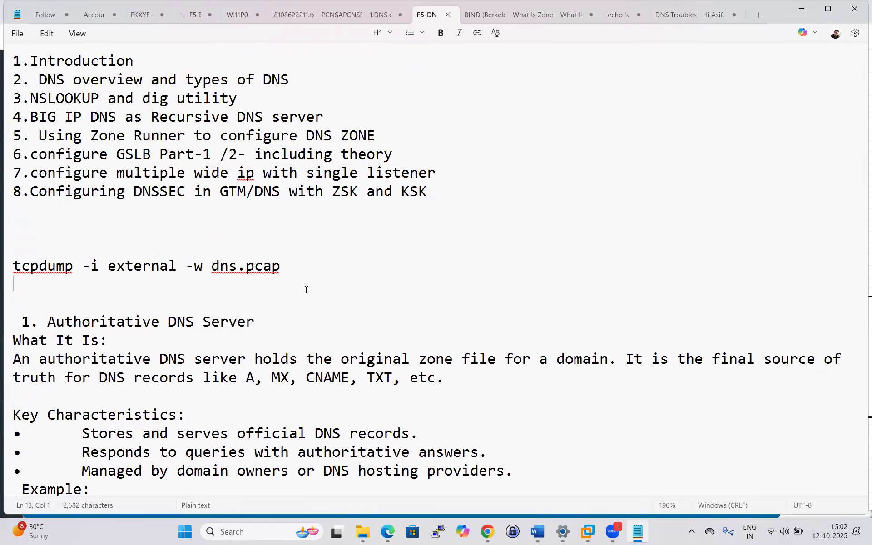
pyautogui.click(487, 534)
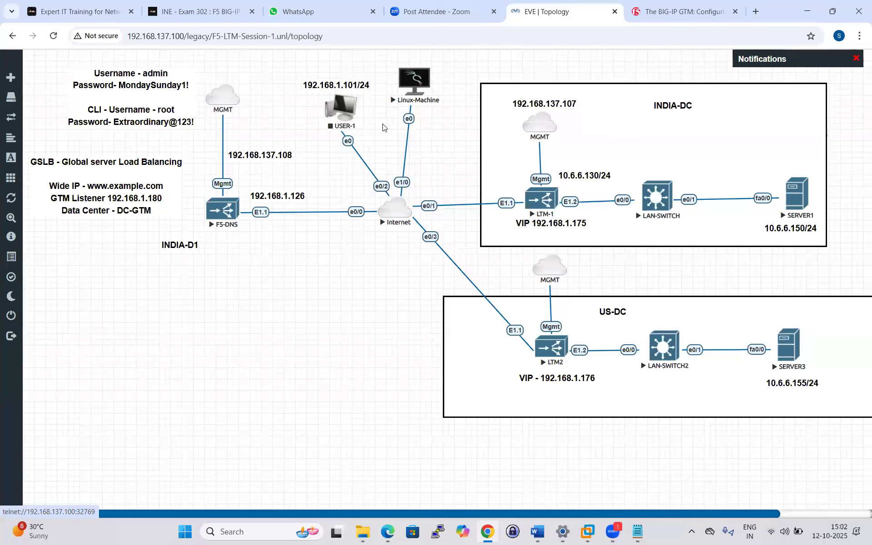
pyautogui.click(701, 5)
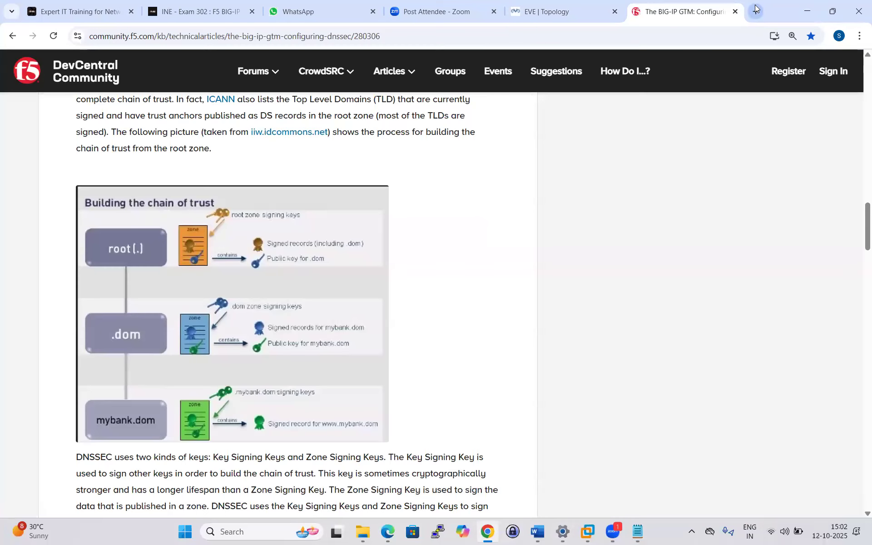
pyautogui.click(756, 10)
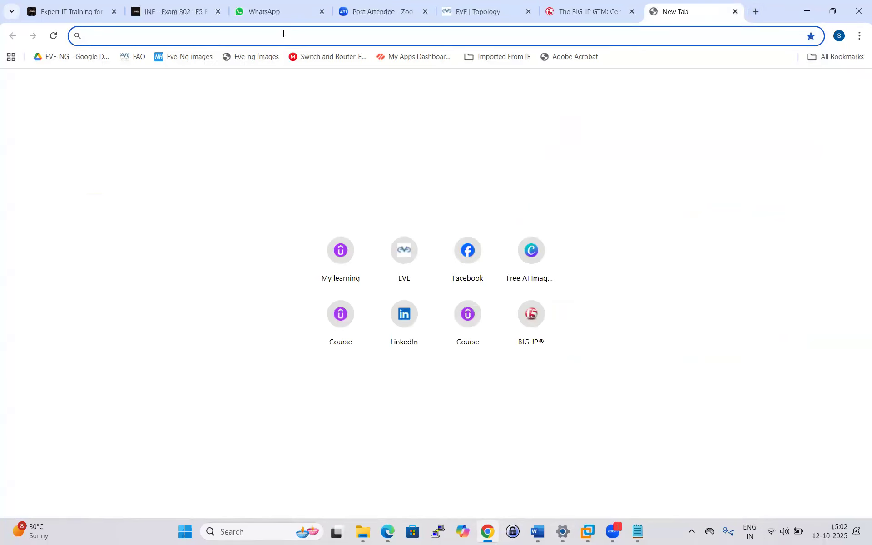
# Log in to the BIG-IP at 192.168.137.108 with the administrator username and password.
pyautogui.write('192.168.137.108')
pyautogui.press('Return')
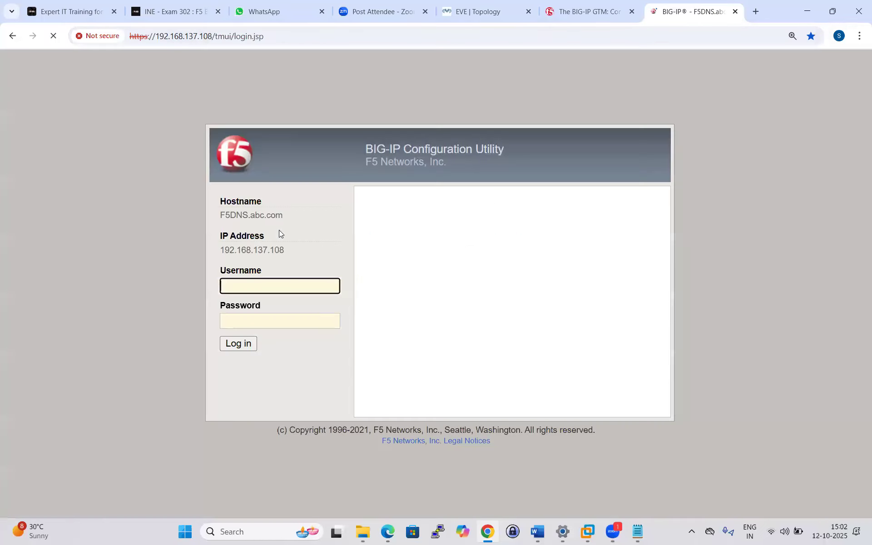
pyautogui.write('admin')
pyautogui.click(255, 319)
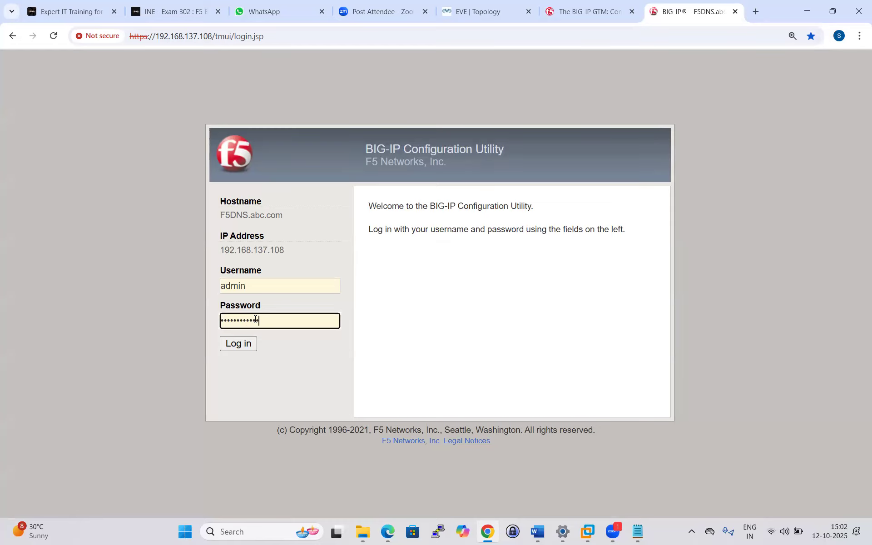
pyautogui.press('Return')
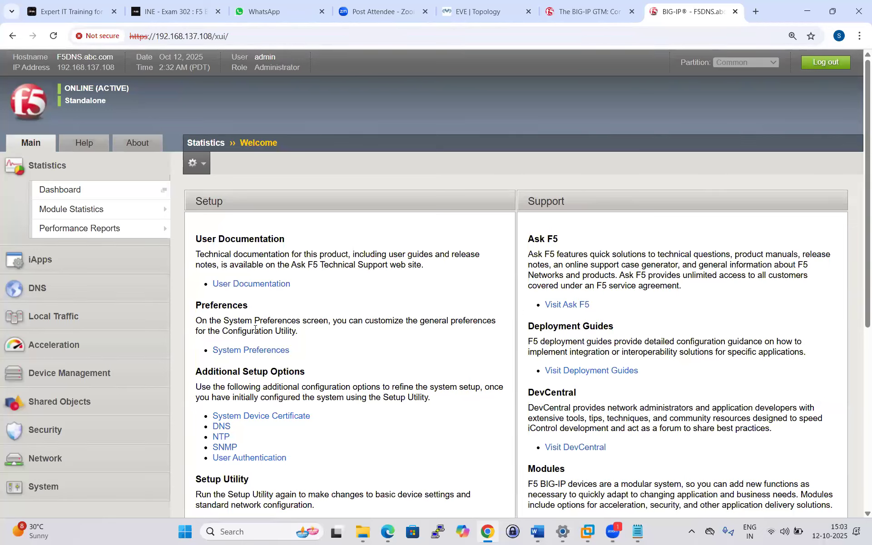
pyautogui.click(68, 316)
pyautogui.moveTo(67, 322)
pyautogui.click(55, 231)
pyautogui.moveTo(84, 252)
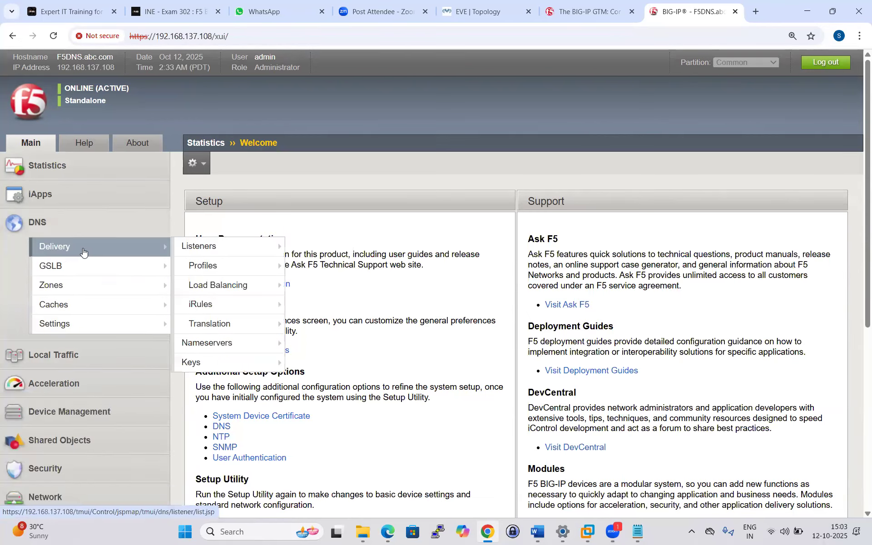
pyautogui.click(199, 245)
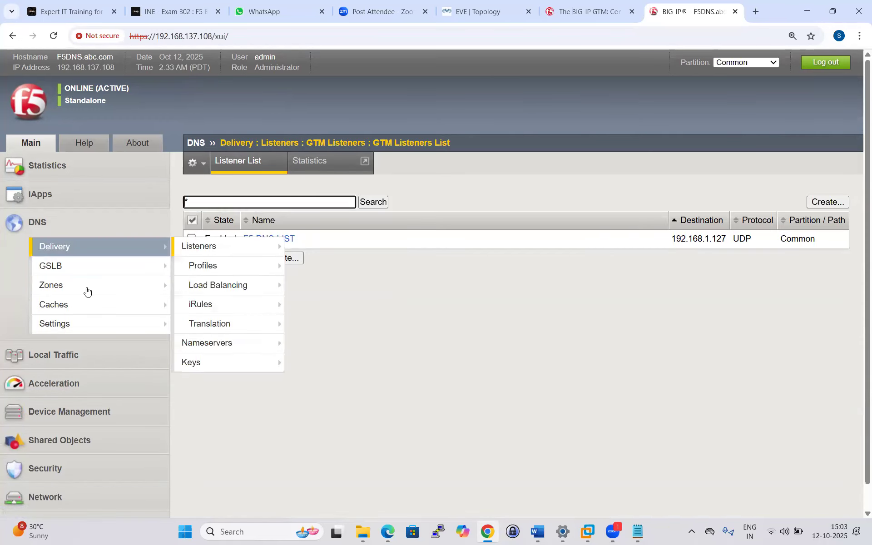
pyautogui.moveTo(71, 272)
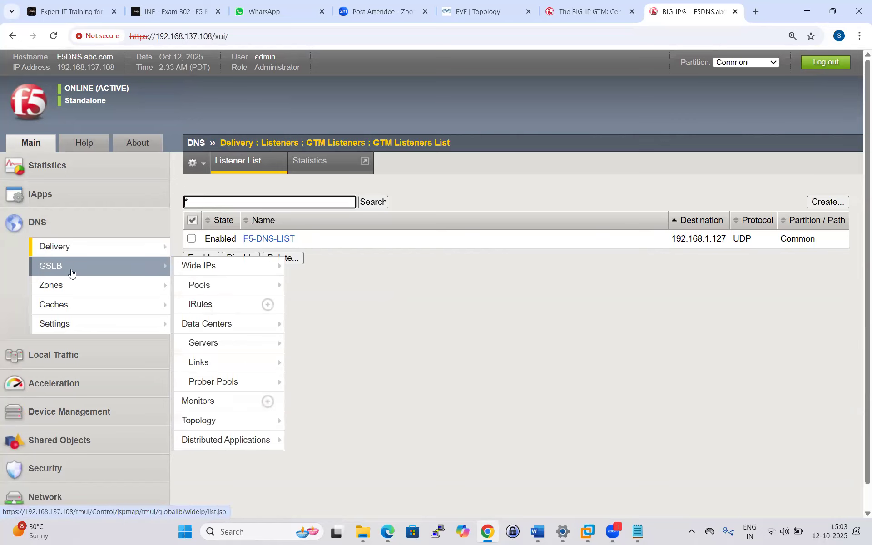
pyautogui.click(208, 271)
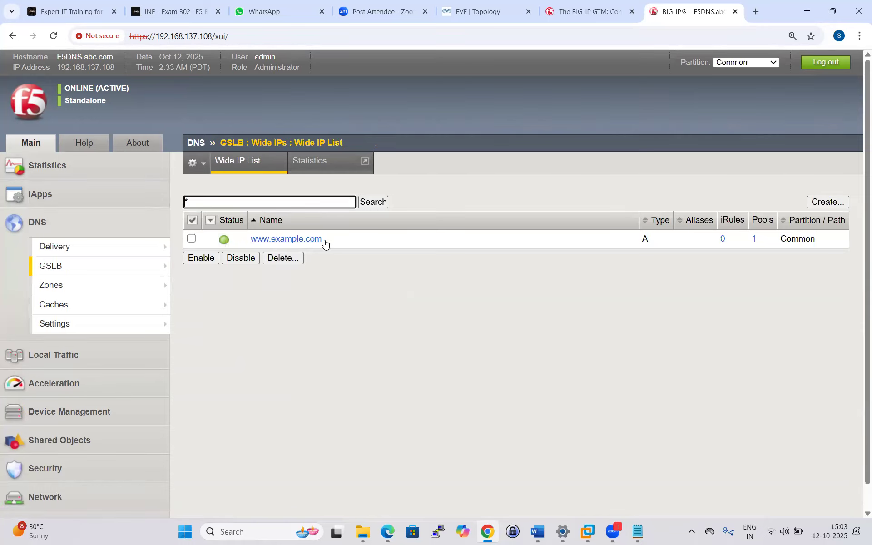
pyautogui.click(306, 241)
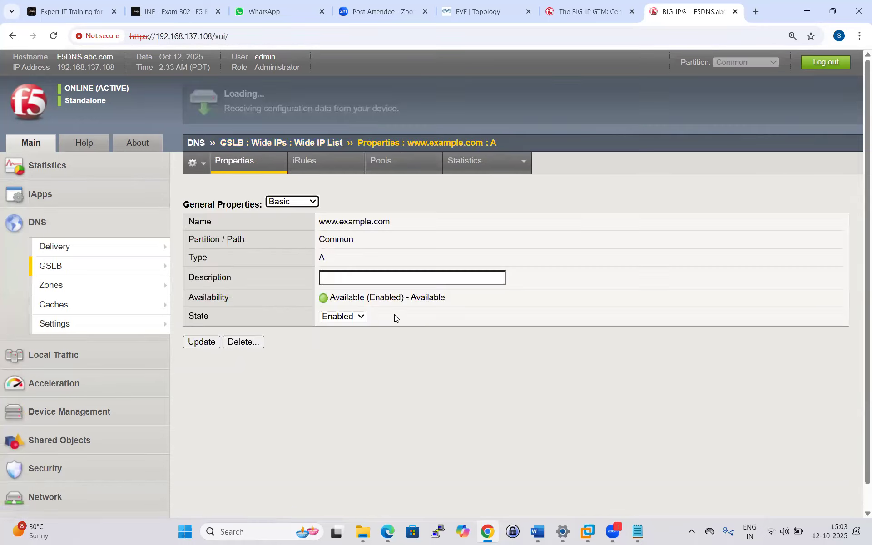
# Show the members of its pool DNS_POOL: 192.168.1.175 and 192.168.1.176.
pyautogui.click(384, 162)
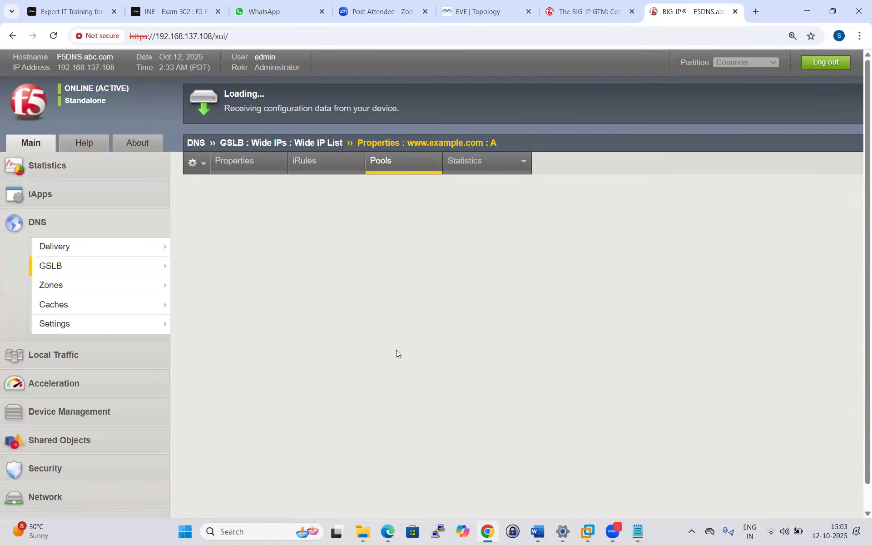
pyautogui.click(313, 353)
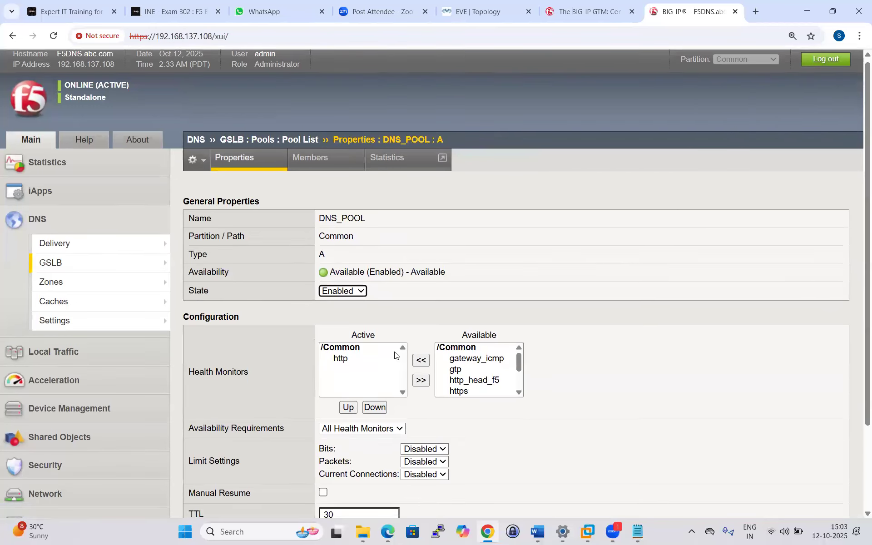
pyautogui.scroll(-3, 394, 355)
pyautogui.scroll(3, 394, 355)
pyautogui.click(313, 180)
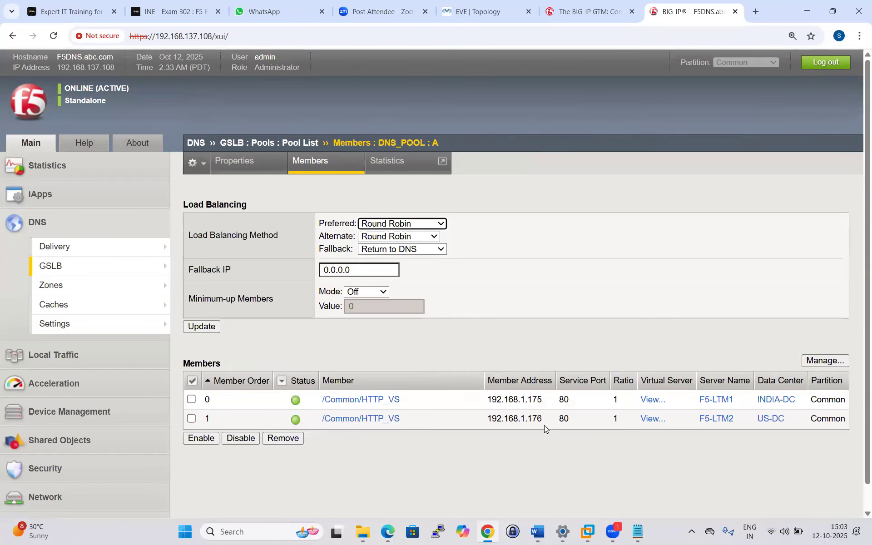
# Remove the US-DC member 192.168.1.176 from DNS_POOL.
pyautogui.click(192, 419)
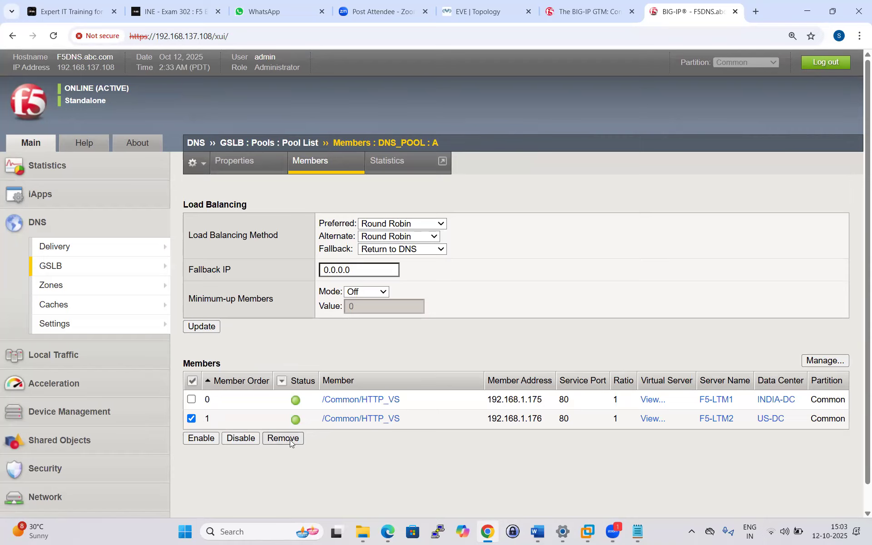
pyautogui.click(283, 438)
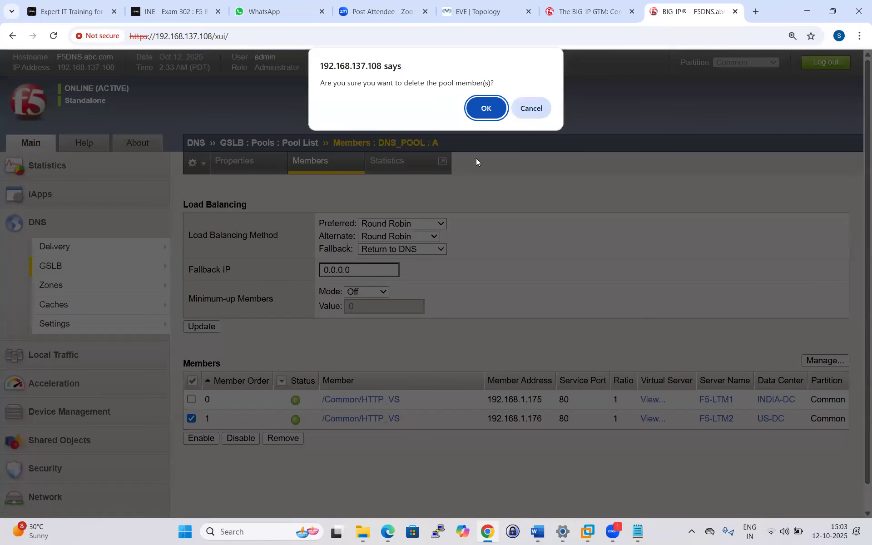
pyautogui.click(485, 109)
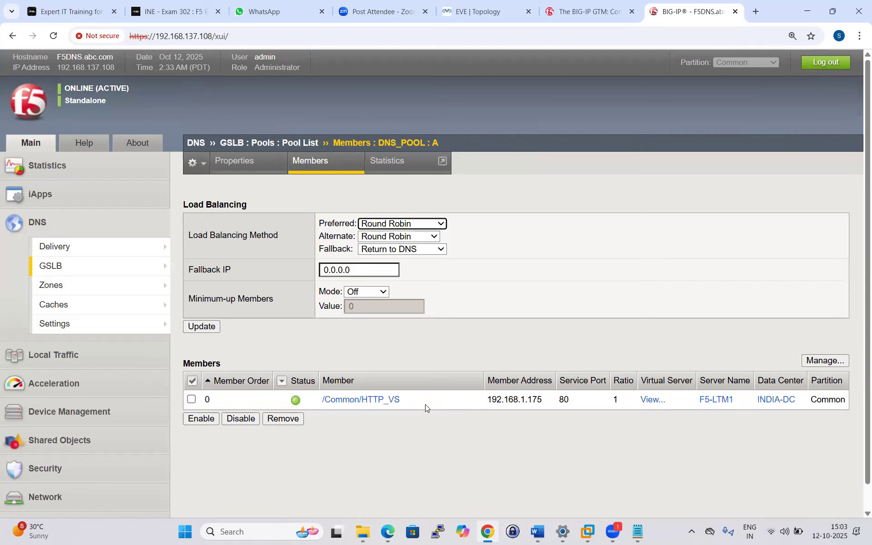
# Glance at the EVE topology and DNSSEC article tabs, then return to the BIG-IP pages.
pyautogui.click(475, 4)
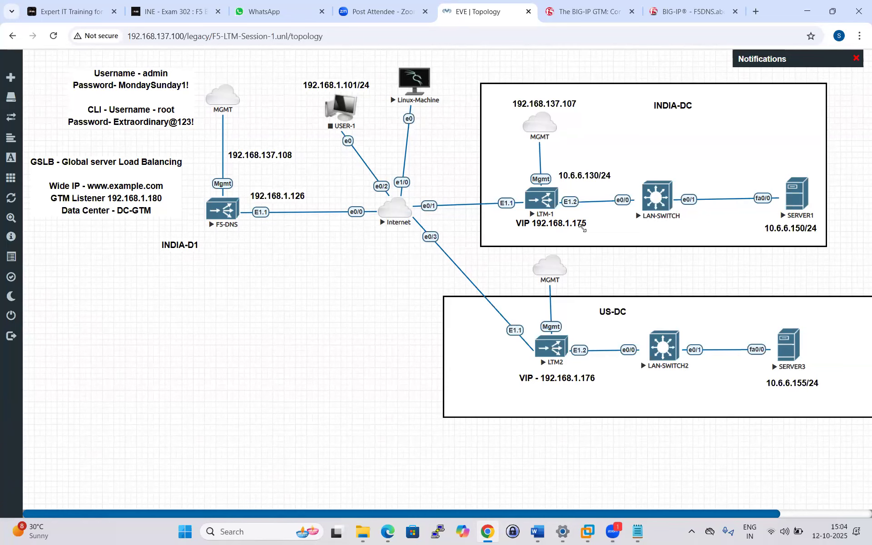
pyautogui.click(589, 7)
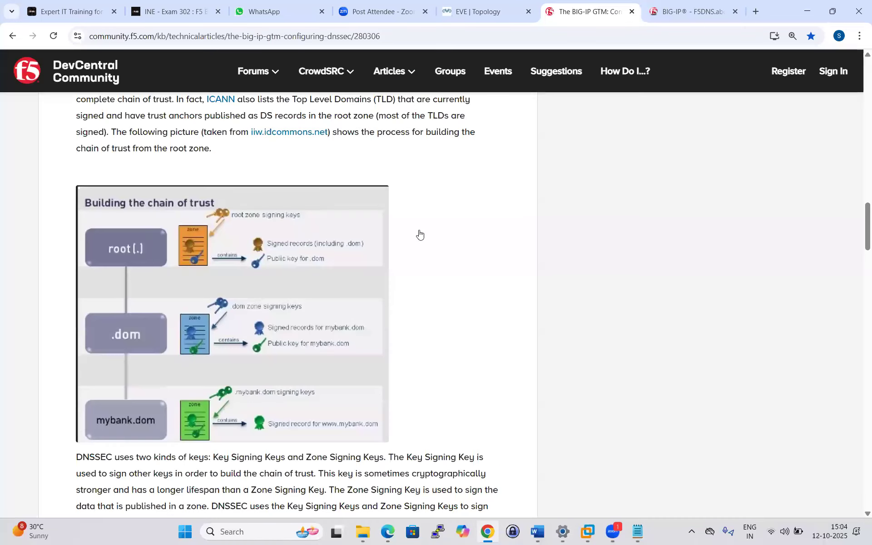
pyautogui.click(654, 4)
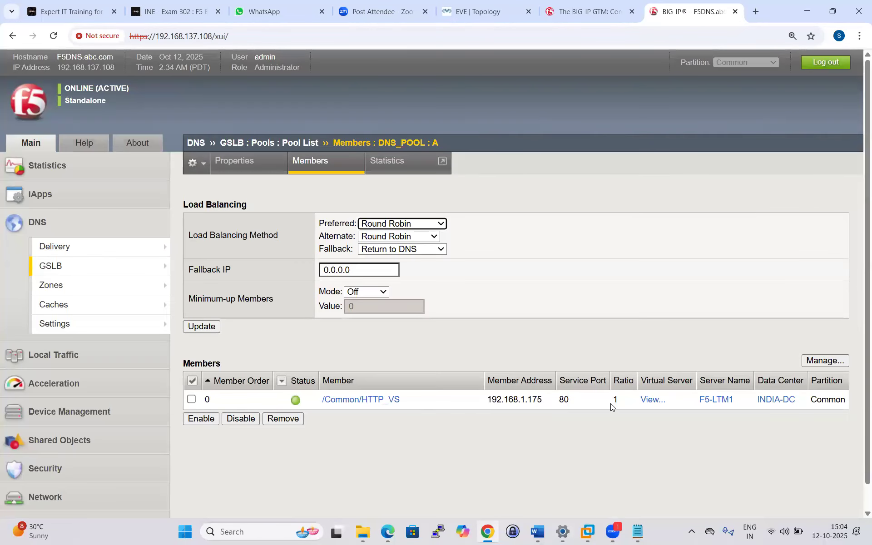
pyautogui.moveTo(78, 265)
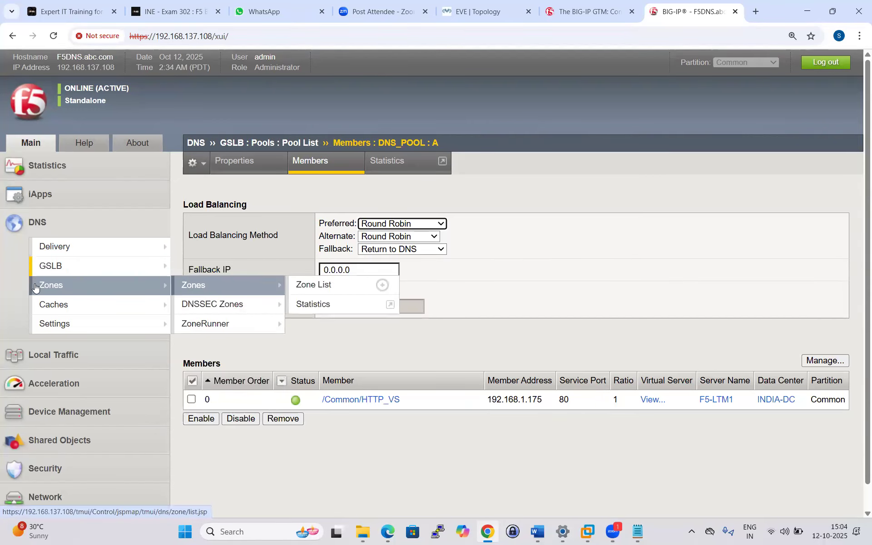
pyautogui.moveTo(222, 268)
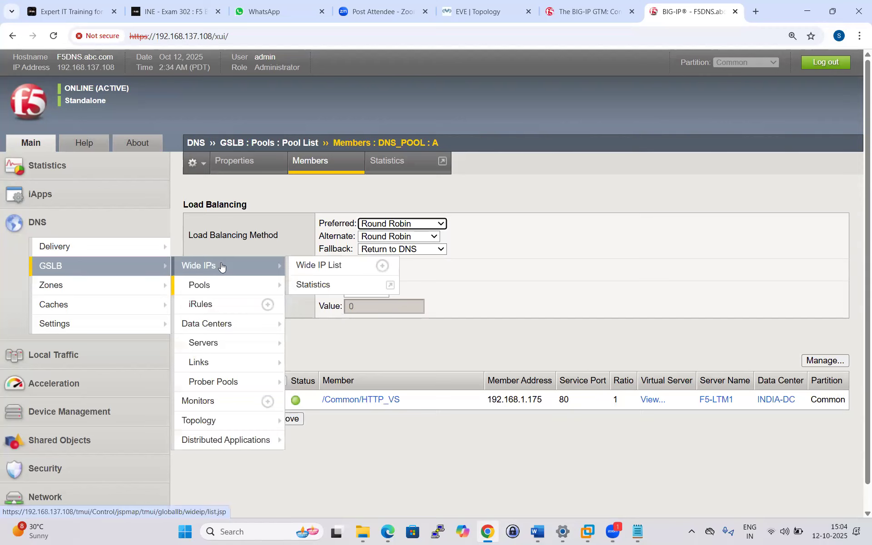
pyautogui.click(317, 268)
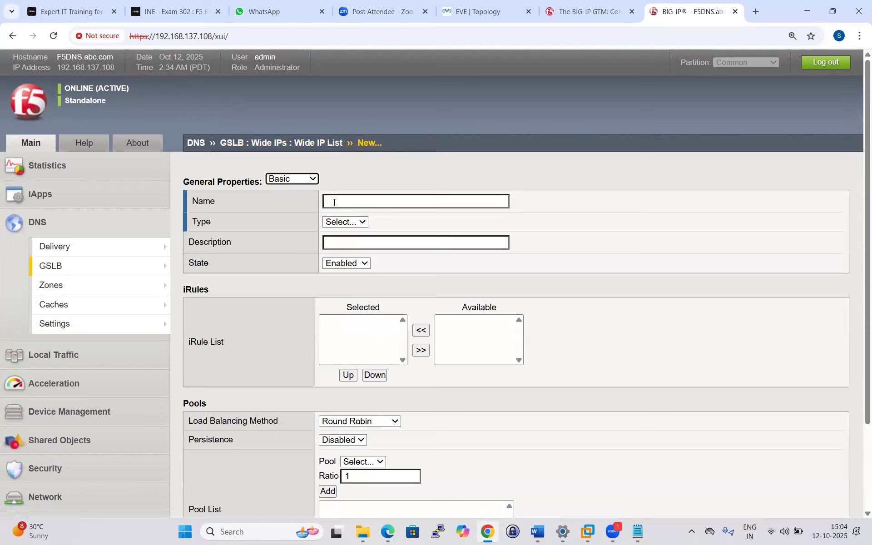
pyautogui.click(335, 203)
pyautogui.write('www')
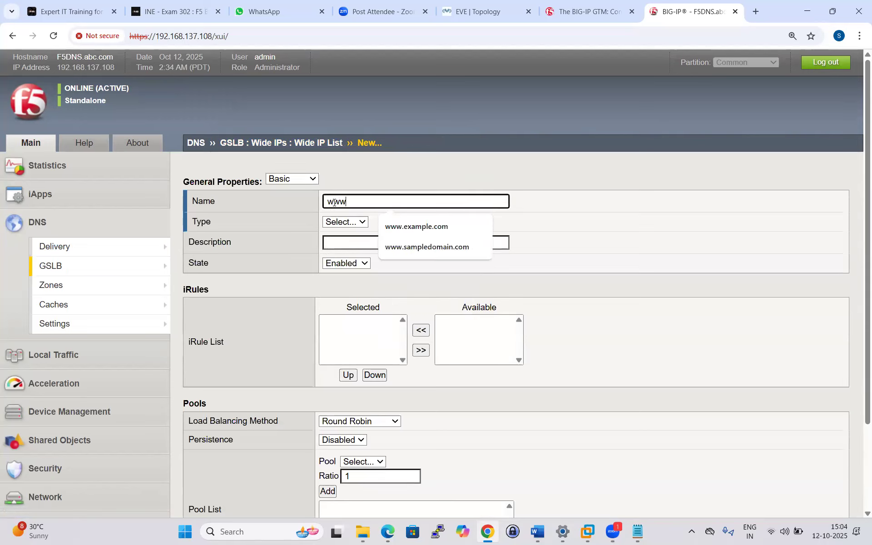
pyautogui.write('.abc')
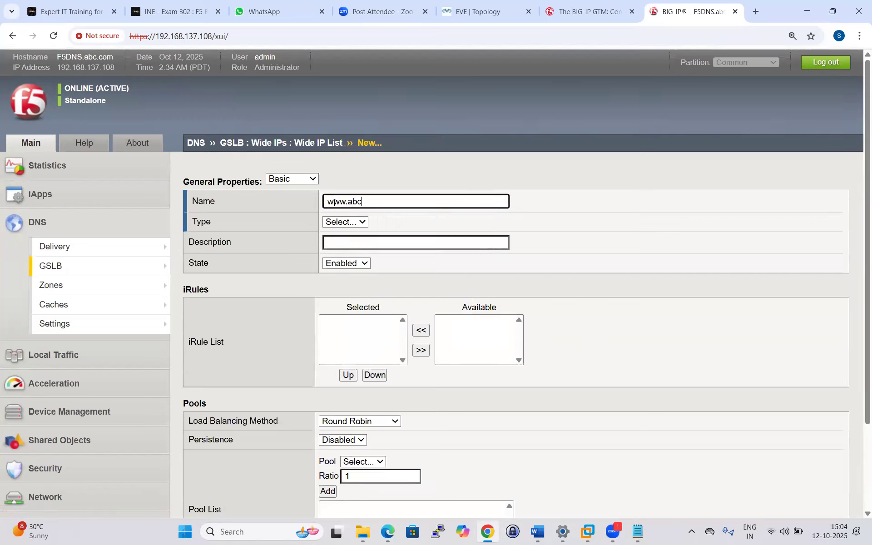
pyautogui.write('.com')
pyautogui.click(357, 222)
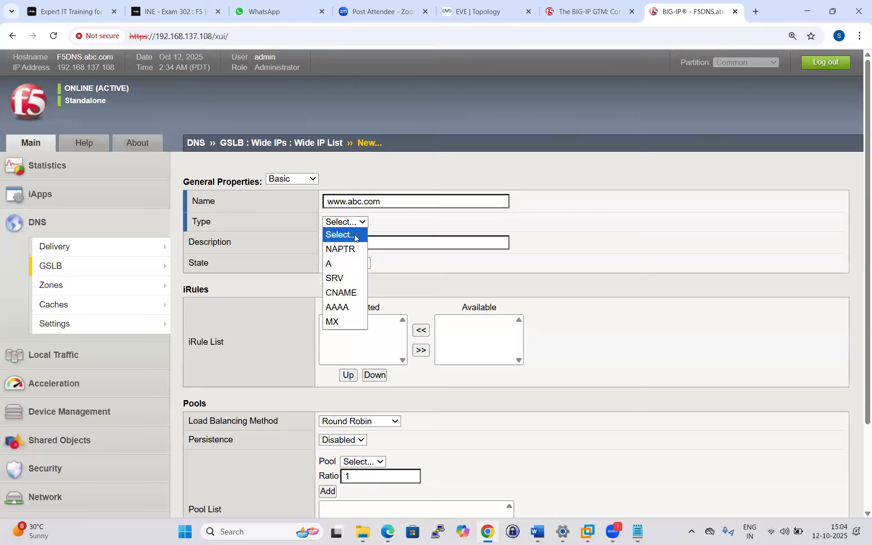
pyautogui.click(329, 263)
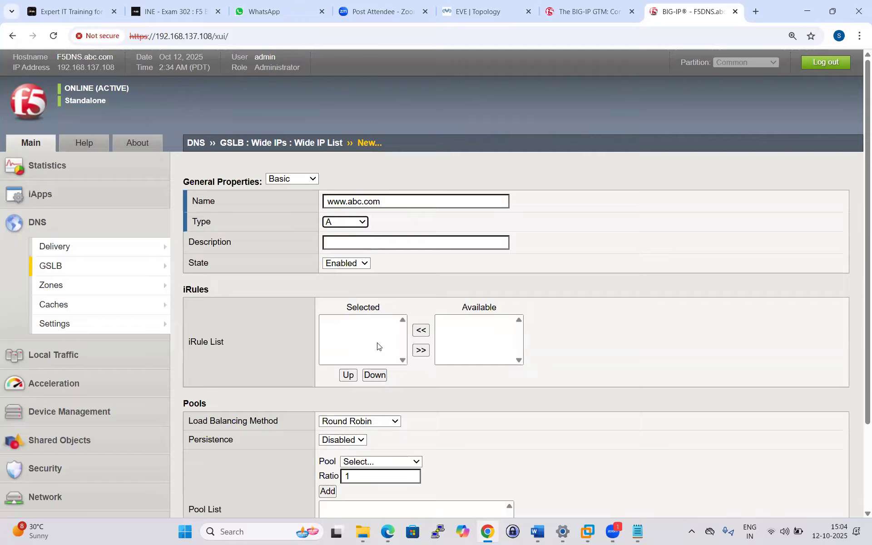
pyautogui.scroll(-2, 377, 349)
pyautogui.scroll(-1, 377, 352)
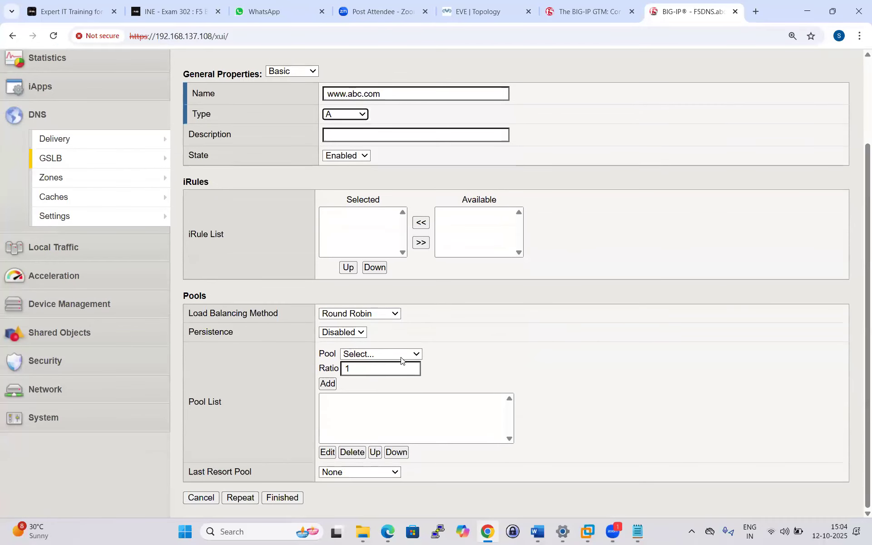
pyautogui.click(417, 356)
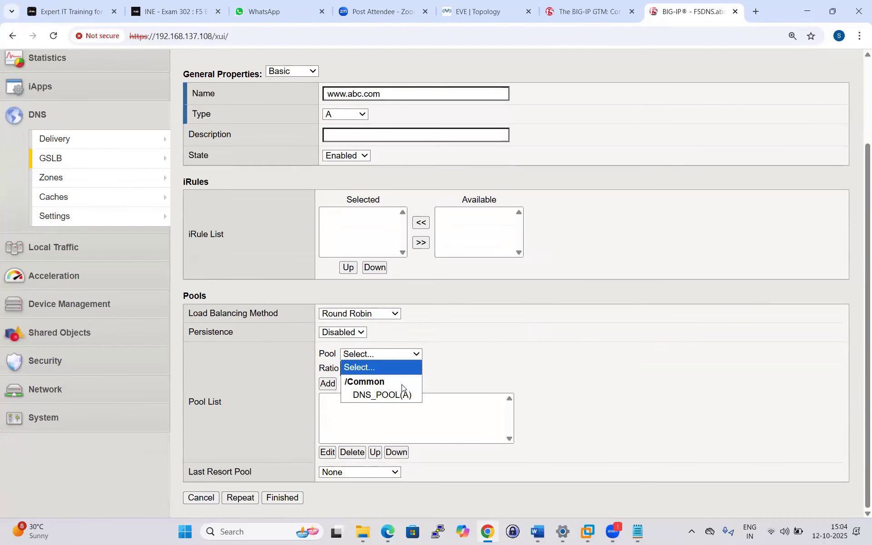
pyautogui.click(396, 394)
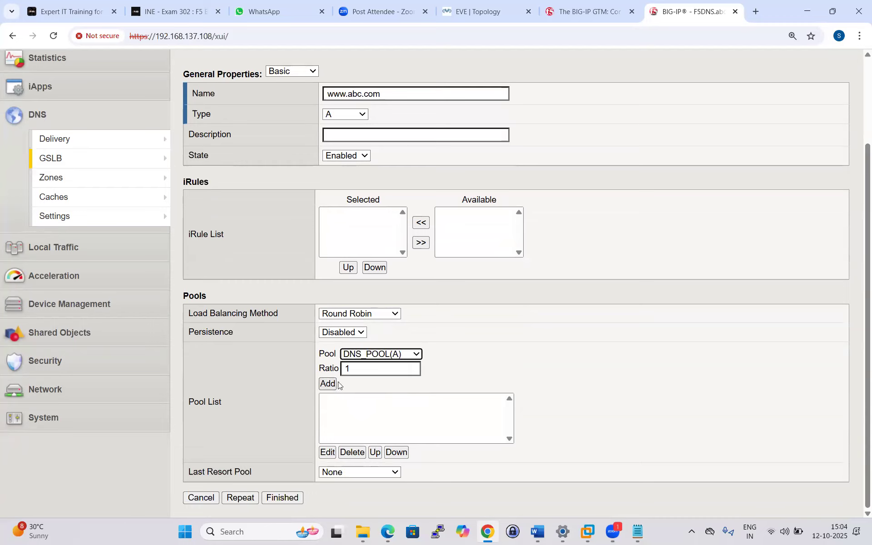
pyautogui.click(416, 355)
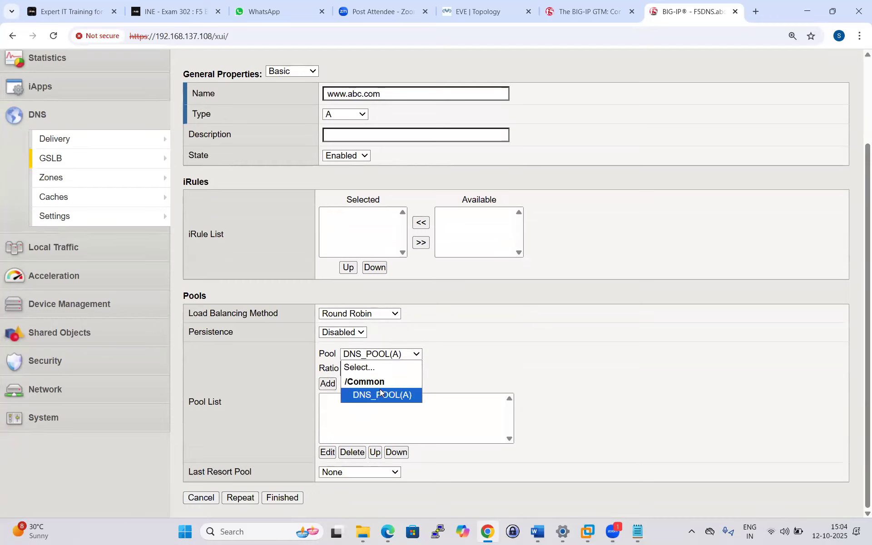
pyautogui.click(503, 332)
pyautogui.scroll(3, 502, 332)
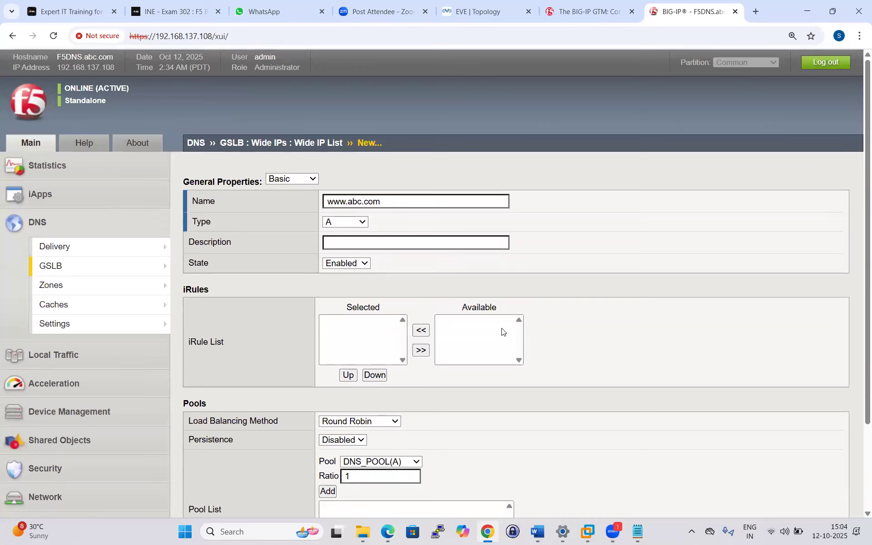
pyautogui.scroll(-3, 502, 331)
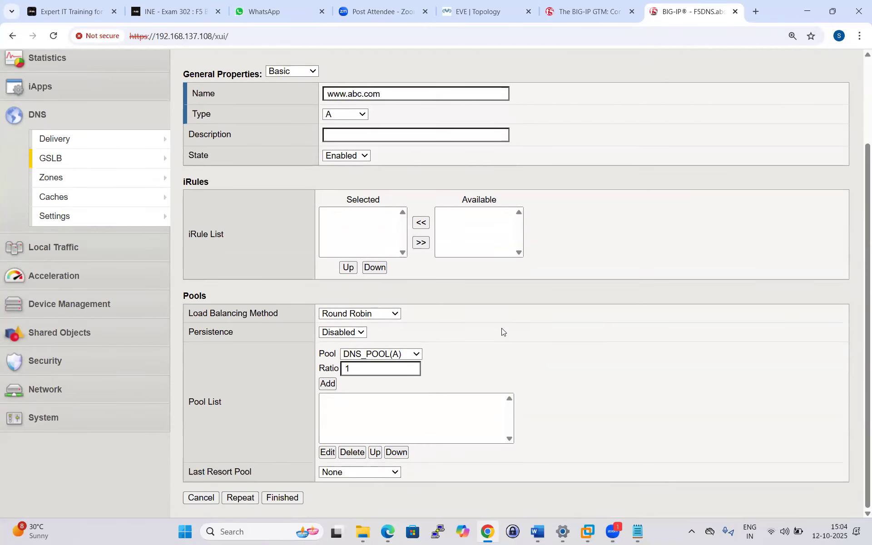
pyautogui.scroll(3, 501, 328)
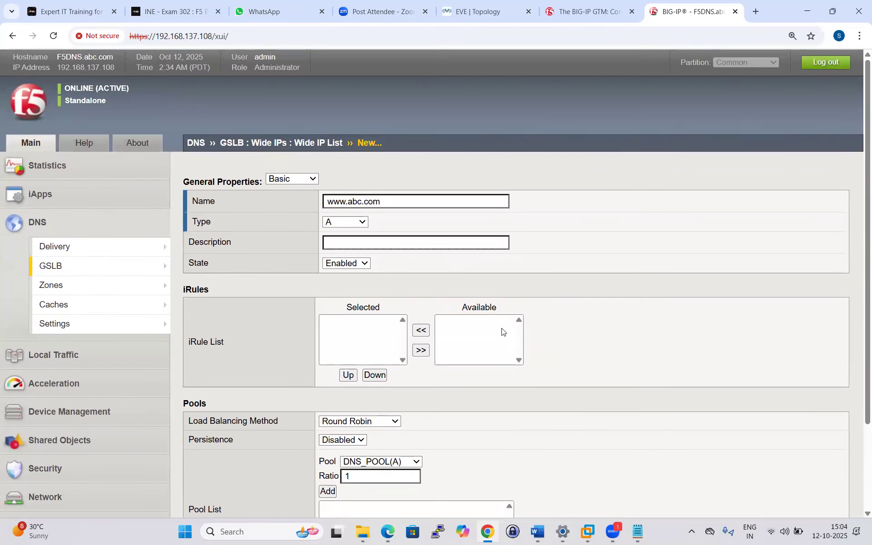
# Leave the wide IP unfinished and start a new pool from the GSLB Pool List.
pyautogui.moveTo(64, 285)
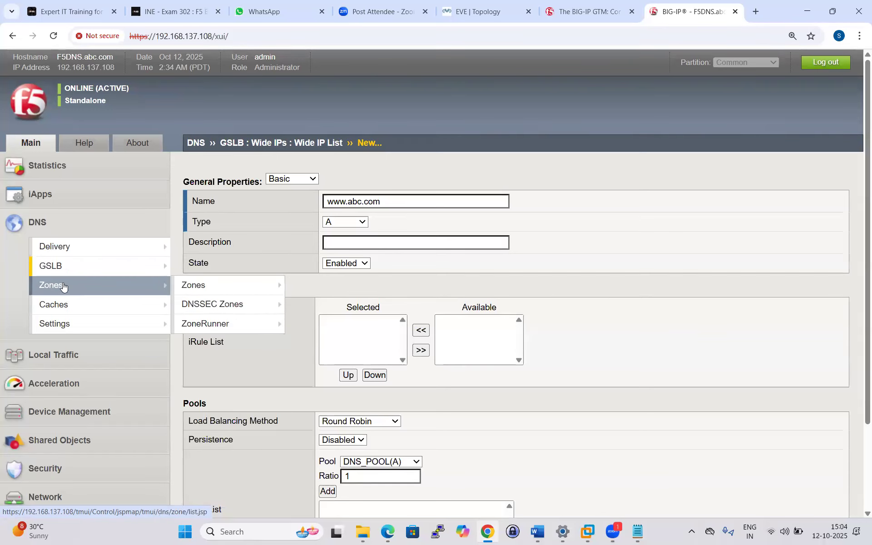
pyautogui.moveTo(78, 271)
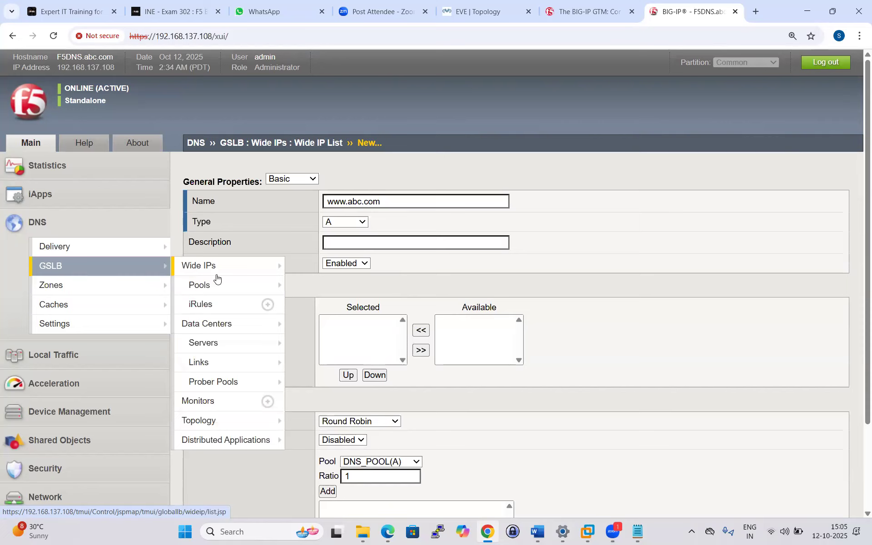
pyautogui.moveTo(213, 286)
pyautogui.click(312, 285)
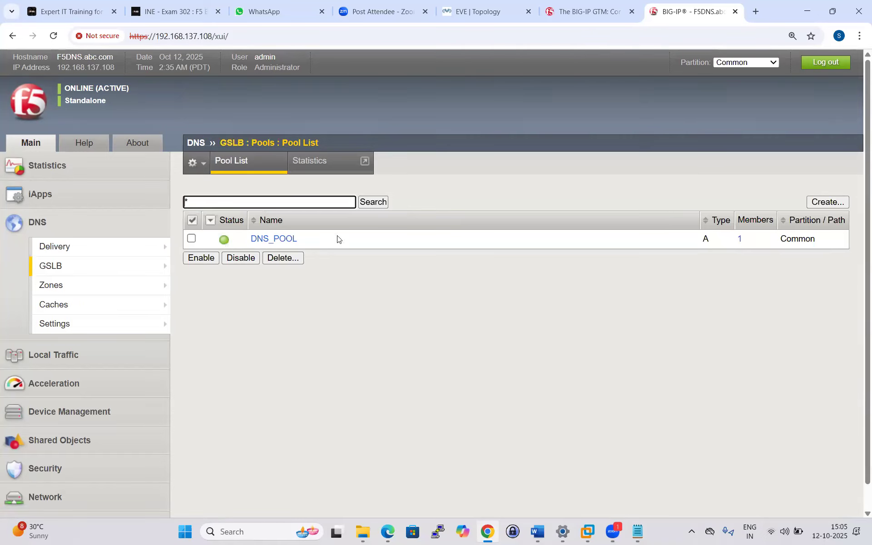
pyautogui.click(816, 202)
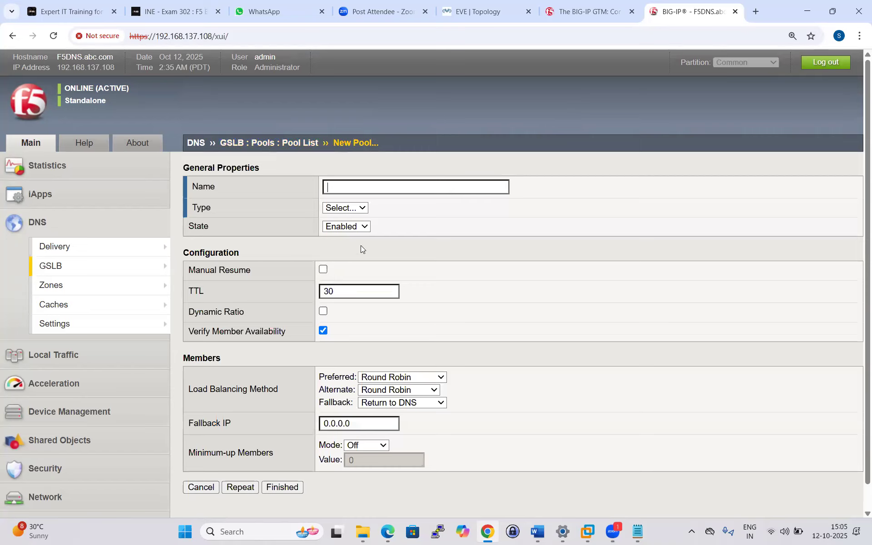
# Name the new pool DNS-POOL-1, type A, with http as its active monitor.
pyautogui.click(347, 187)
pyautogui.write('D')
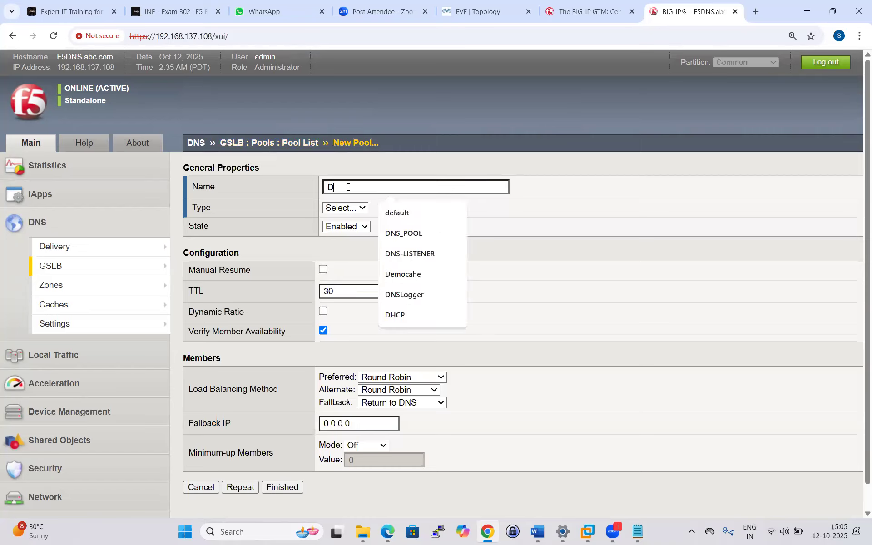
pyautogui.write('NS-PO')
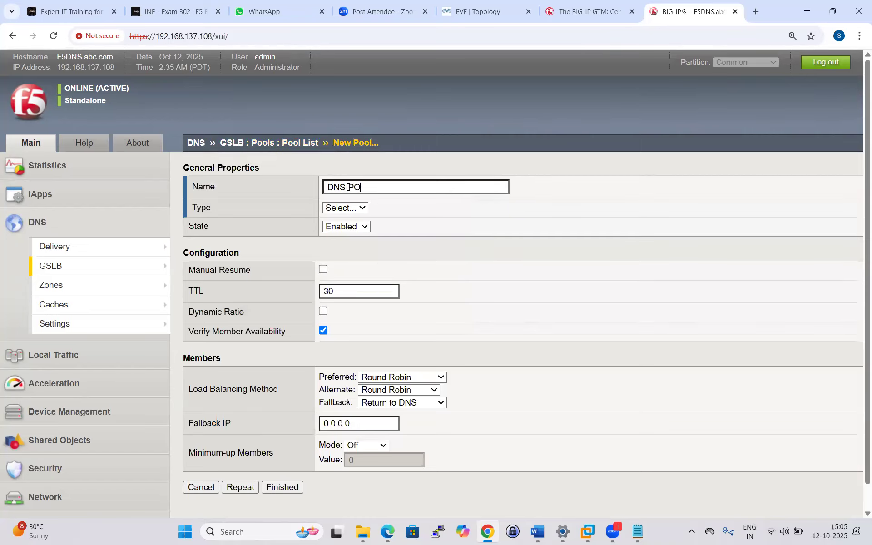
pyautogui.write('OL')
pyautogui.click(362, 208)
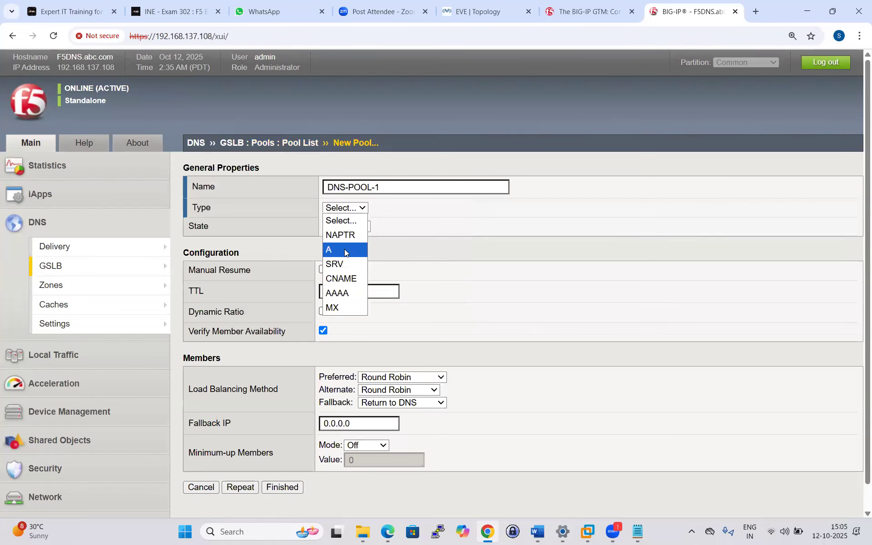
pyautogui.click(348, 249)
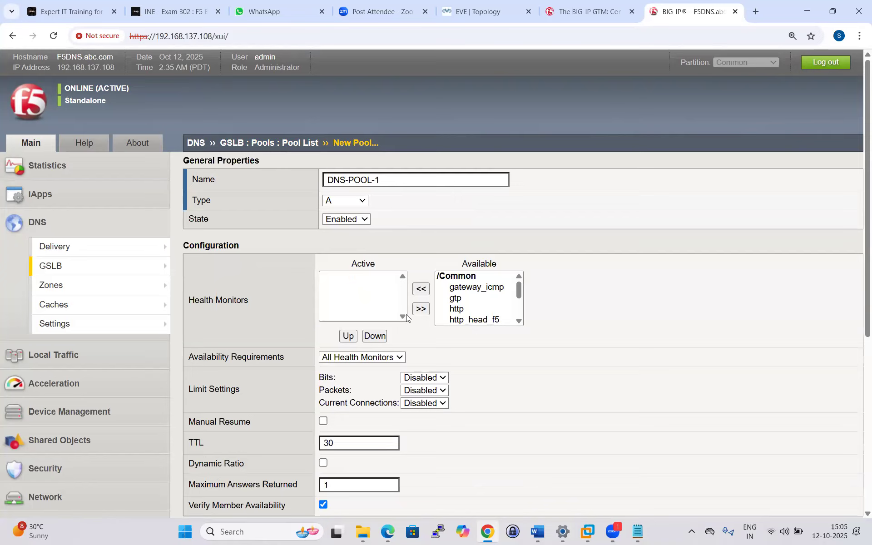
pyautogui.scroll(-1, 384, 292)
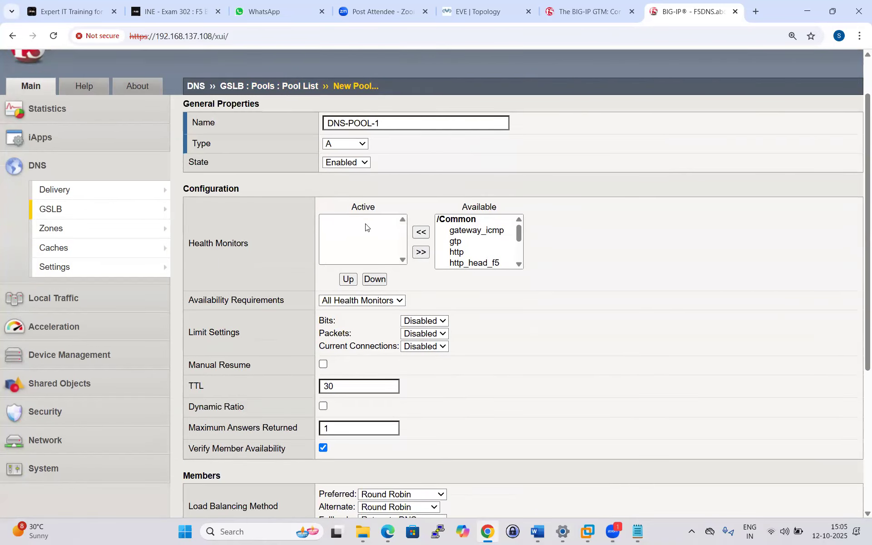
pyautogui.scroll(1, 366, 227)
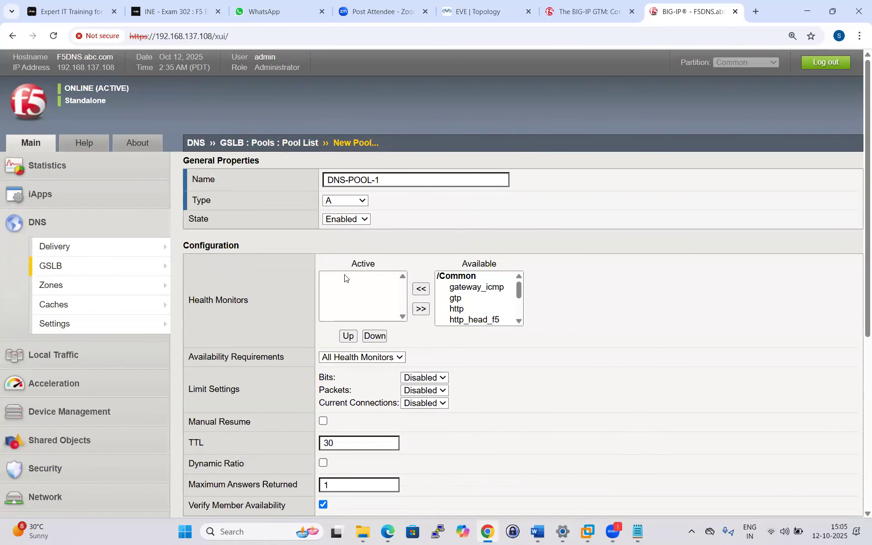
pyautogui.click(452, 309)
pyautogui.click(421, 289)
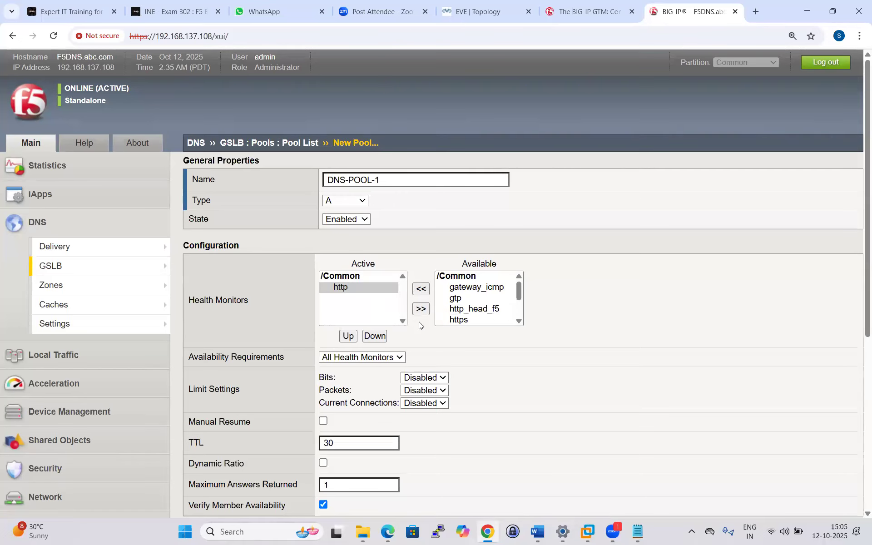
# Add the F5-LTM2 HTTP_VS virtual server as the pool's member.
pyautogui.scroll(-6, 419, 322)
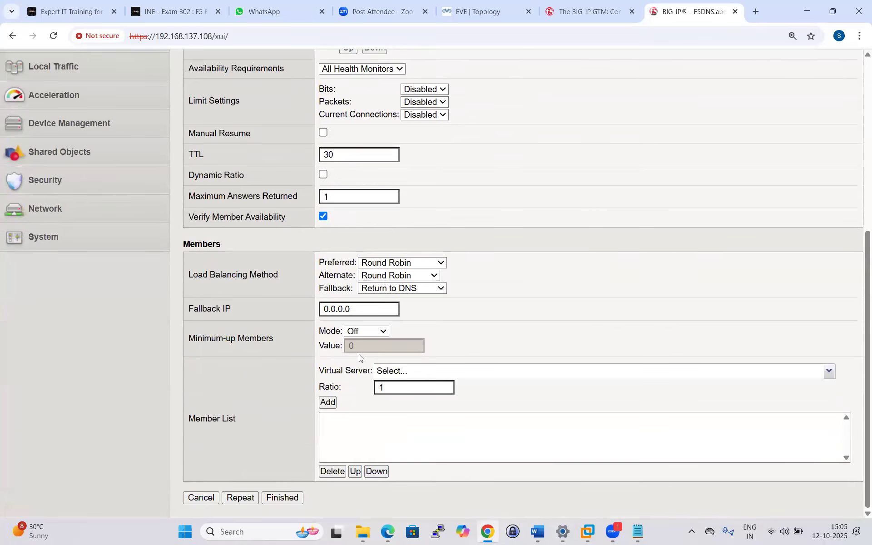
pyautogui.click(828, 371)
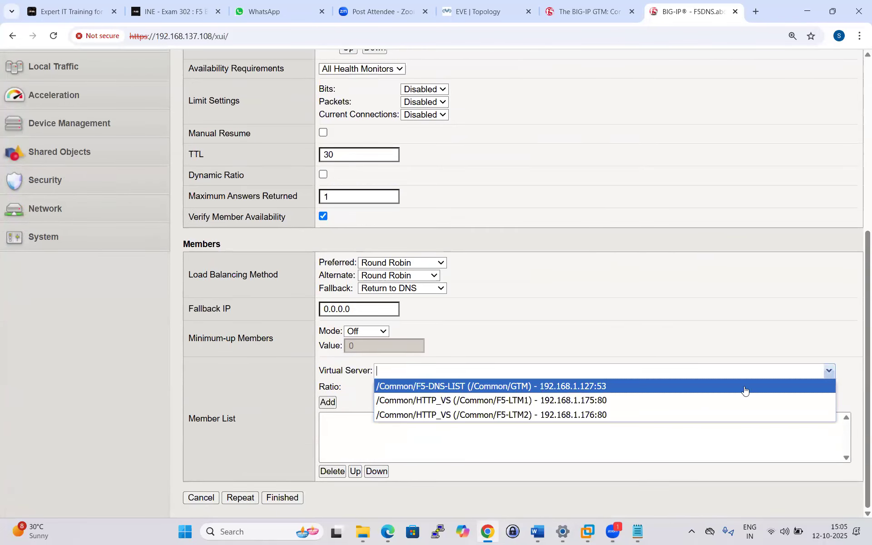
pyautogui.click(595, 414)
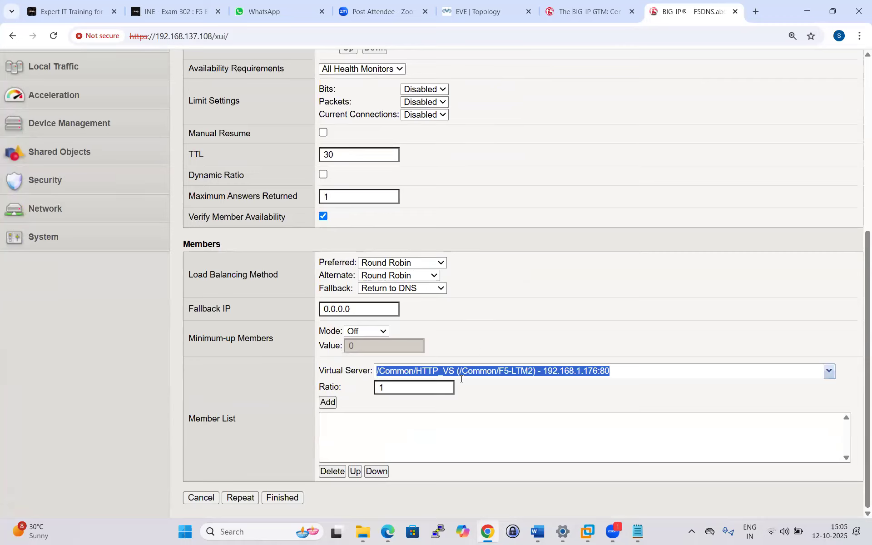
pyautogui.click(327, 403)
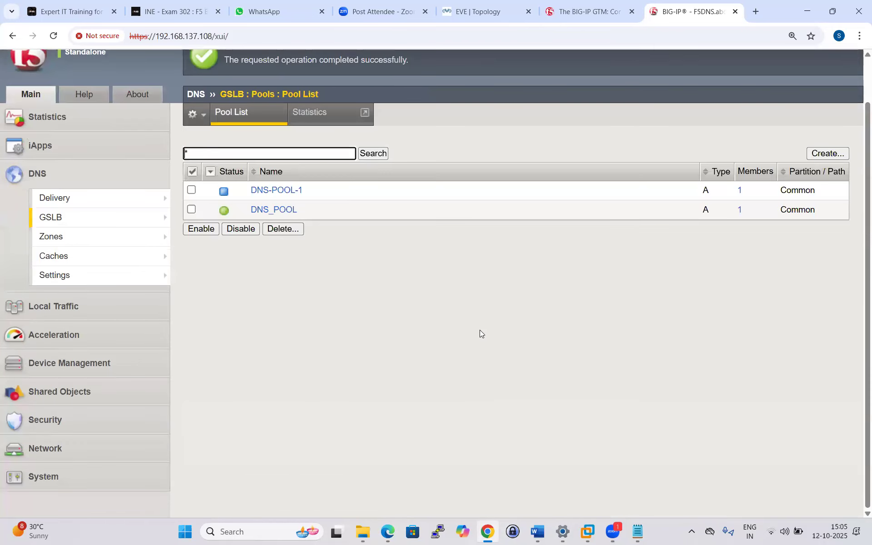
pyautogui.click(249, 115)
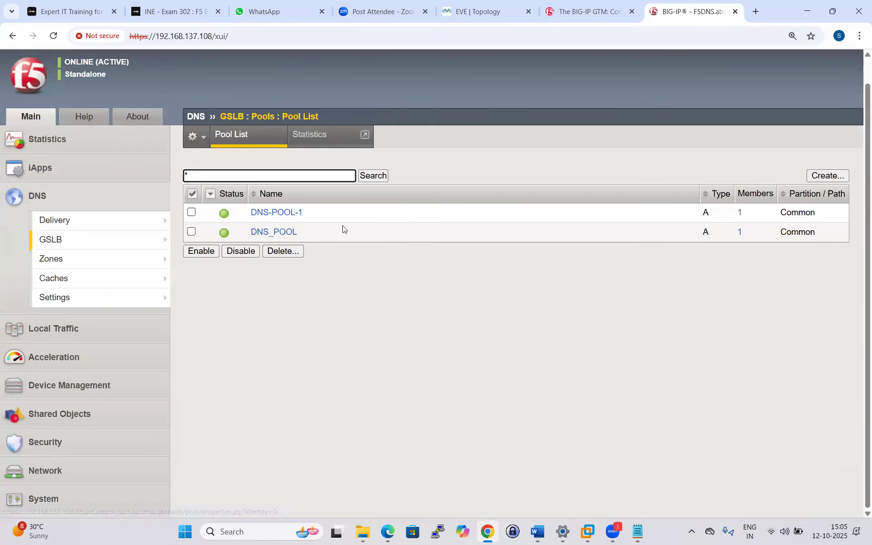
pyautogui.moveTo(132, 248)
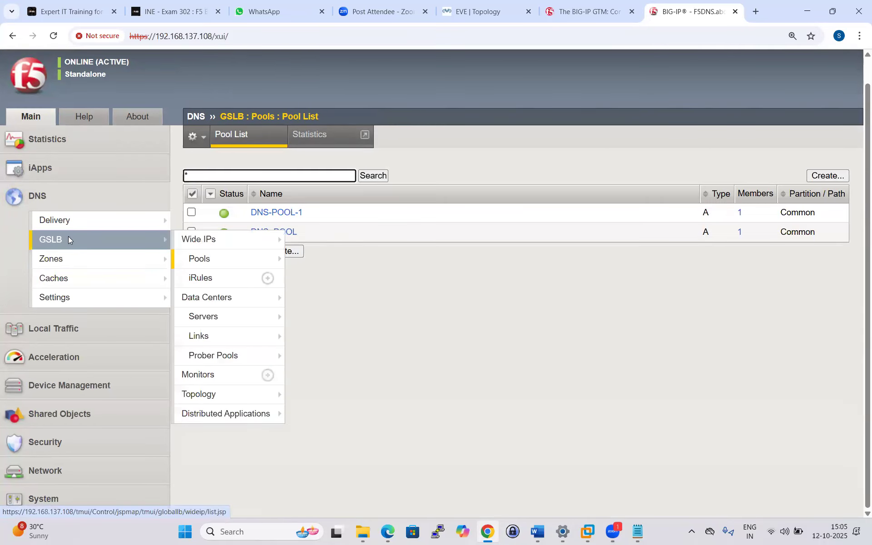
pyautogui.moveTo(206, 242)
pyautogui.click(363, 239)
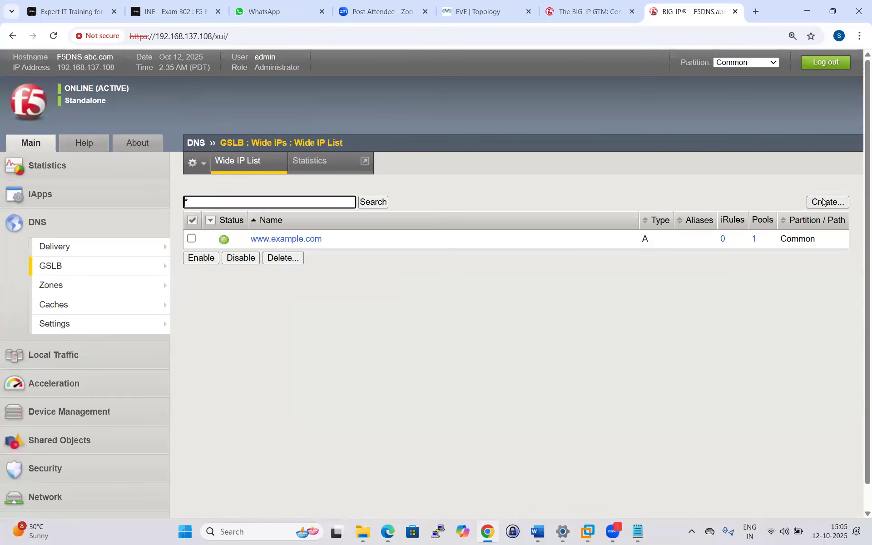
pyautogui.click(335, 205)
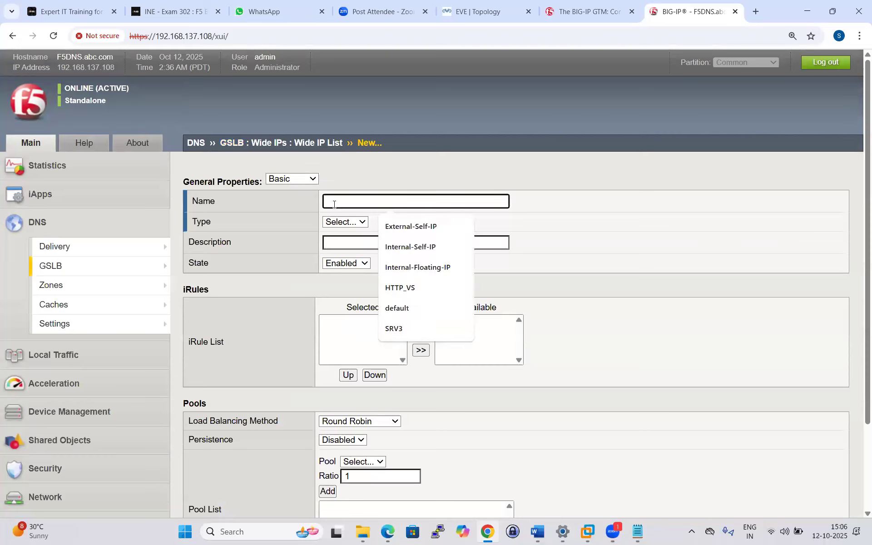
pyautogui.write('WW')
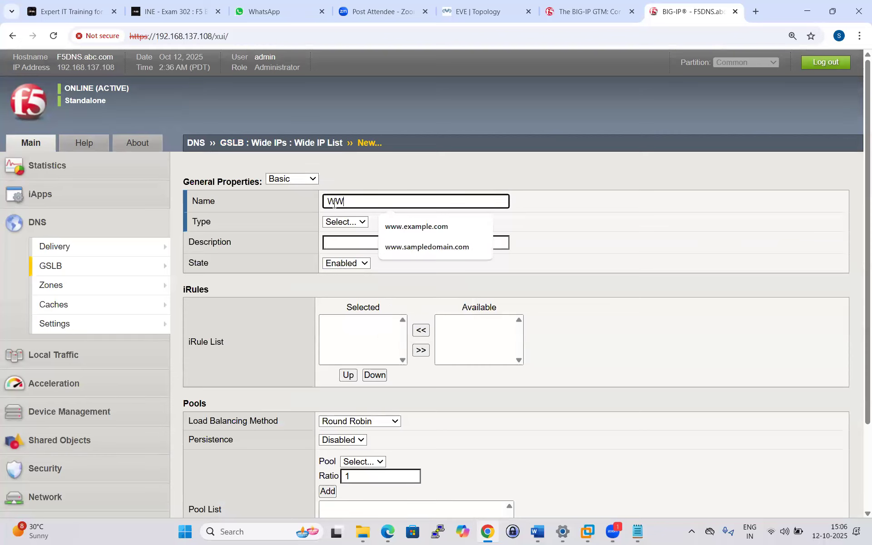
pyautogui.press('BackSpace')
pyautogui.press('BackSpace')
pyautogui.write('www.abc.com')
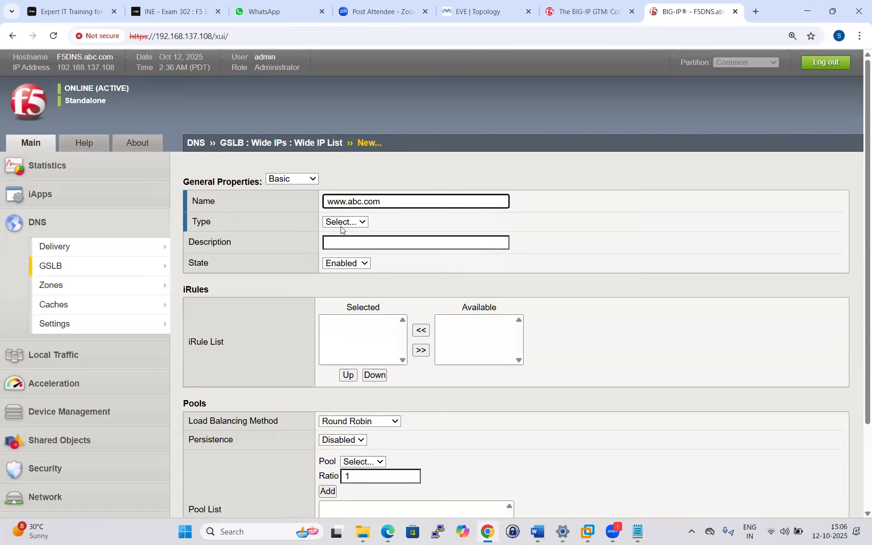
pyautogui.click(345, 222)
pyautogui.click(342, 262)
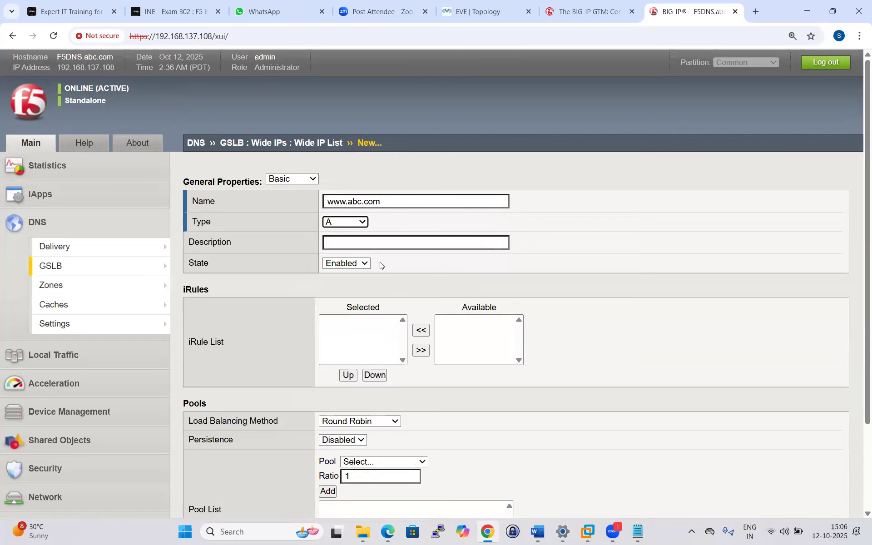
pyautogui.scroll(-3, 395, 313)
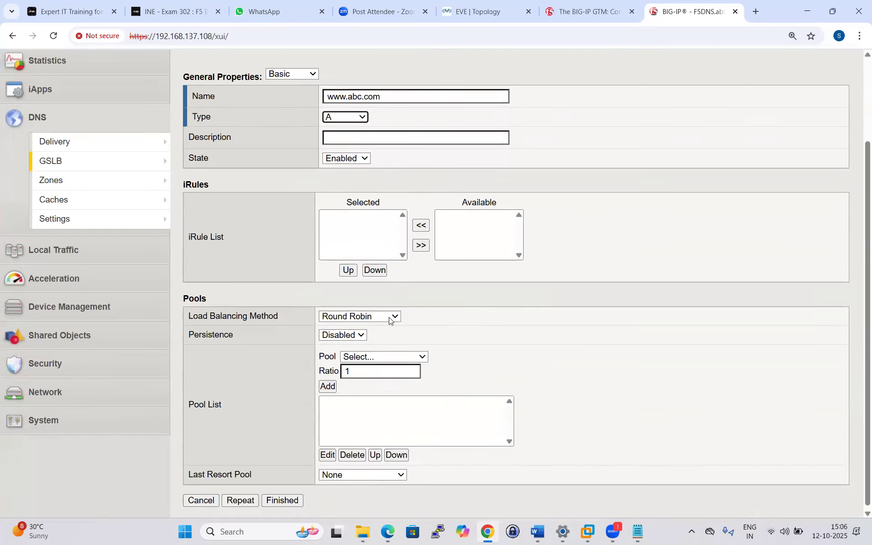
pyautogui.click(416, 355)
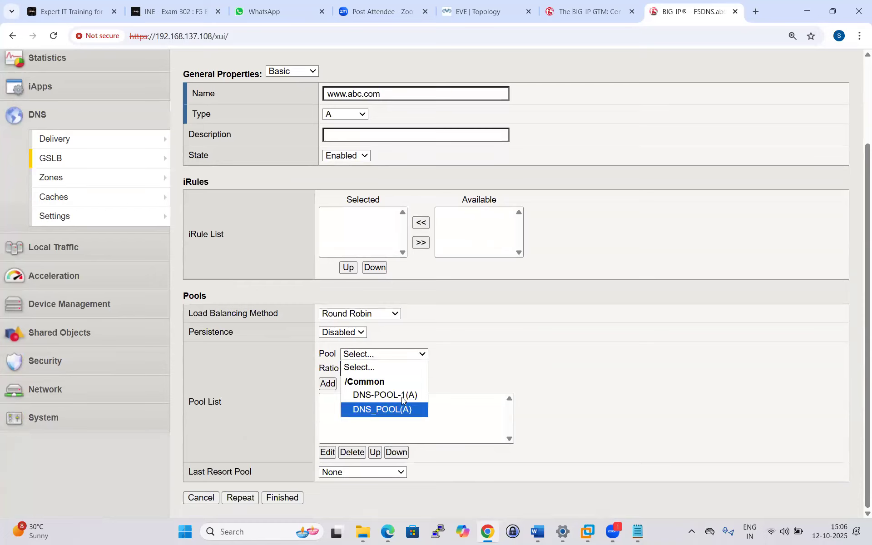
pyautogui.click(386, 395)
pyautogui.click(333, 386)
pyautogui.click(281, 498)
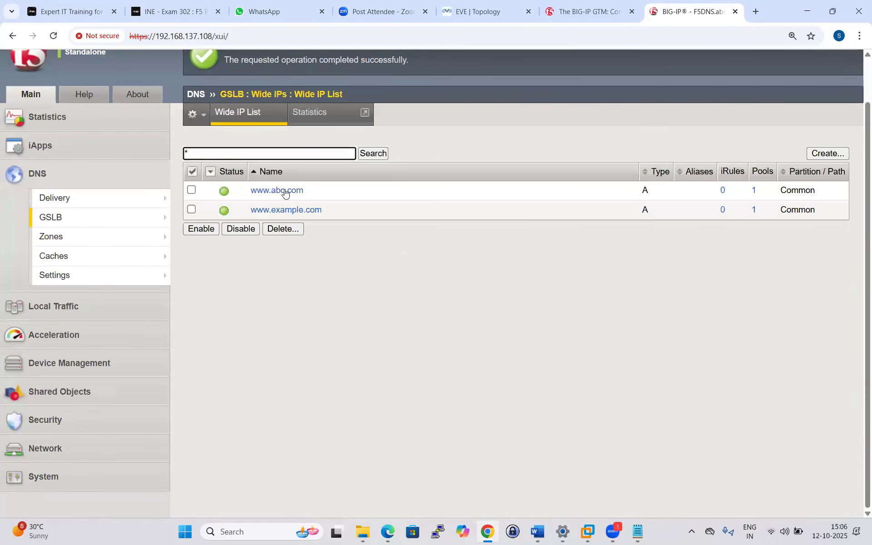
pyautogui.click(286, 191)
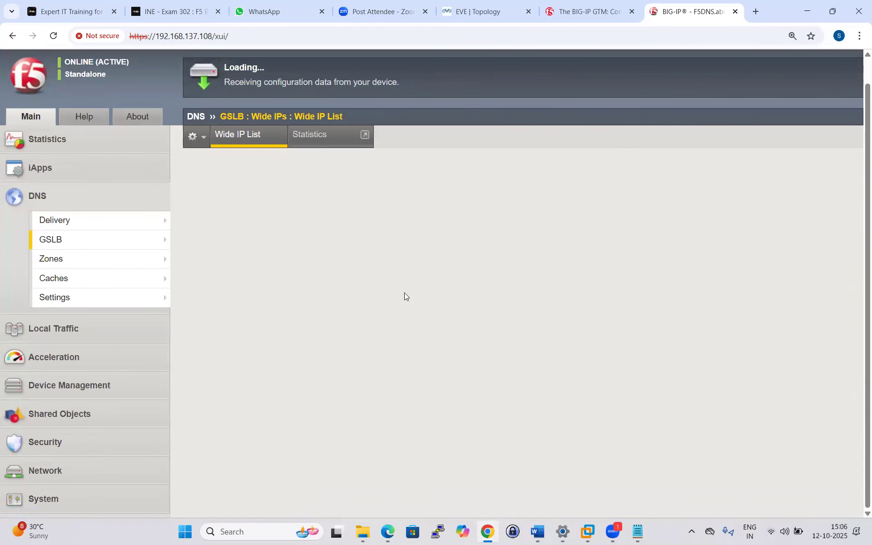
pyautogui.click(386, 144)
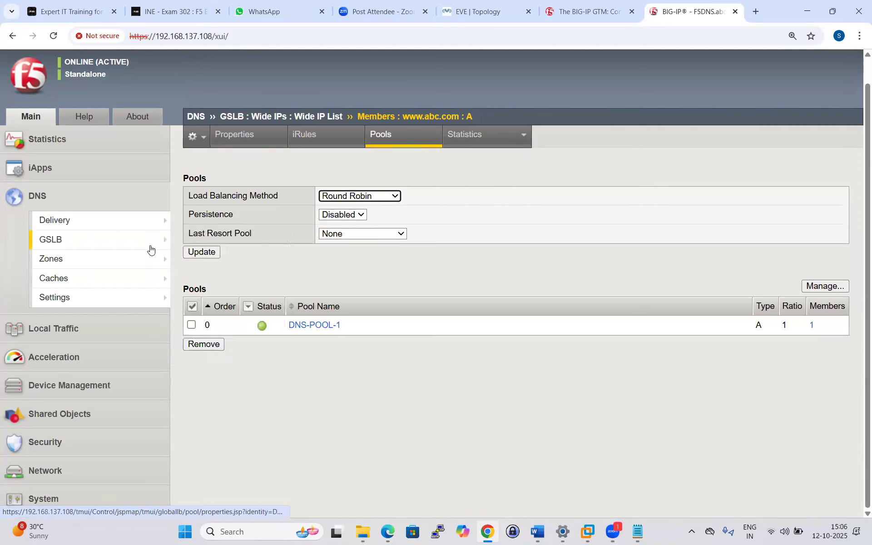
pyautogui.click(313, 325)
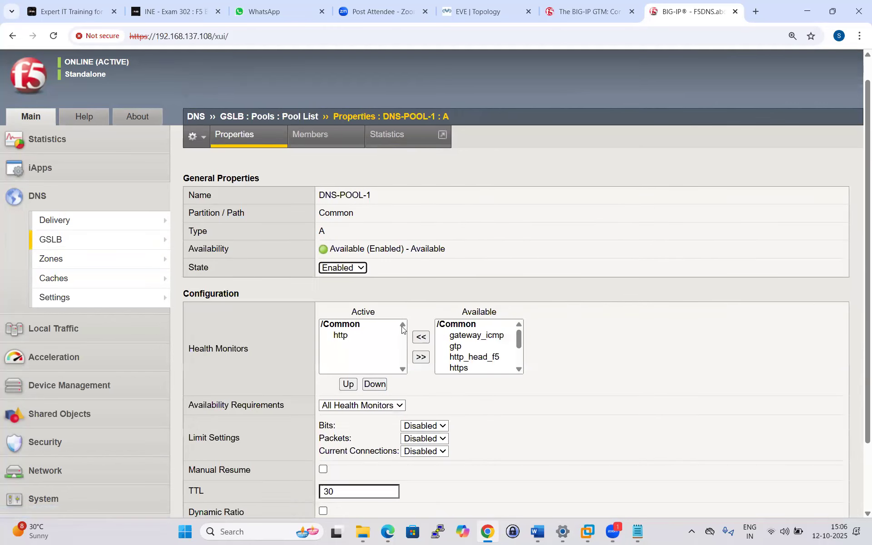
pyautogui.moveTo(76, 255)
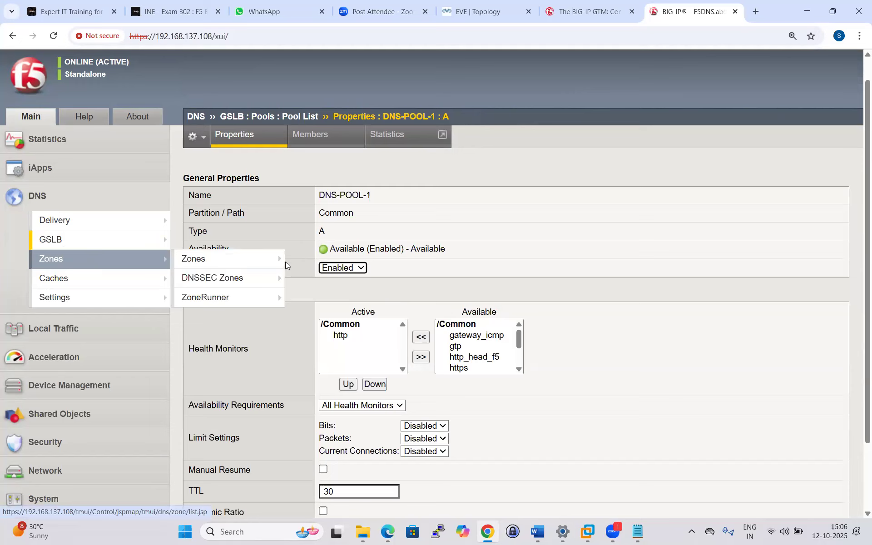
pyautogui.moveTo(64, 240)
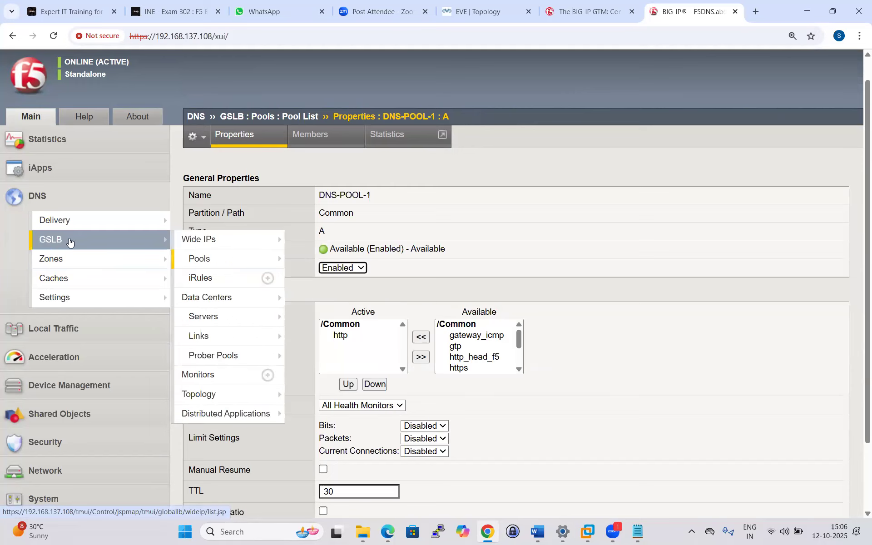
pyautogui.click(208, 233)
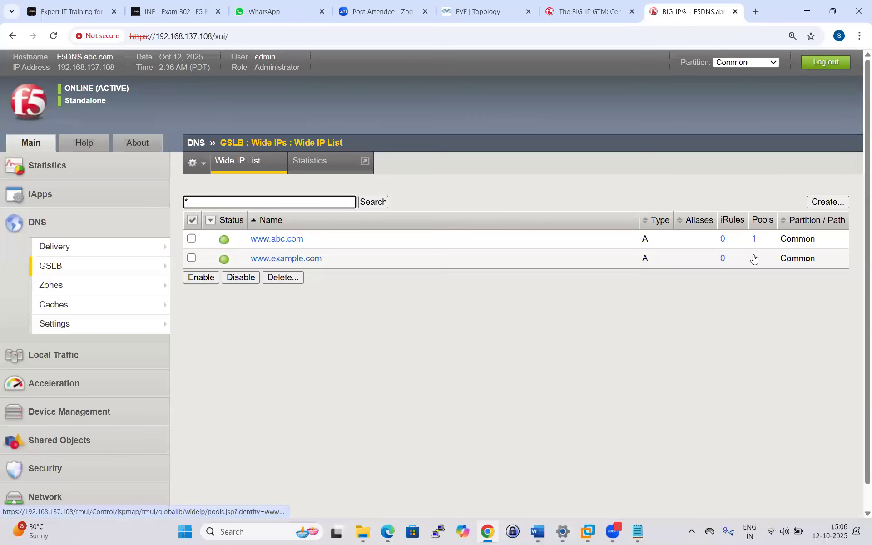
pyautogui.moveTo(60, 246)
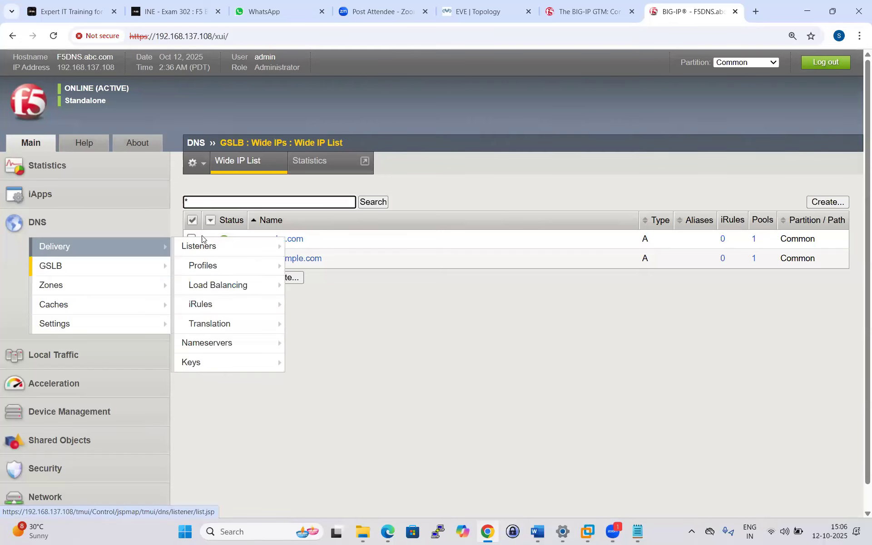
pyautogui.moveTo(218, 246)
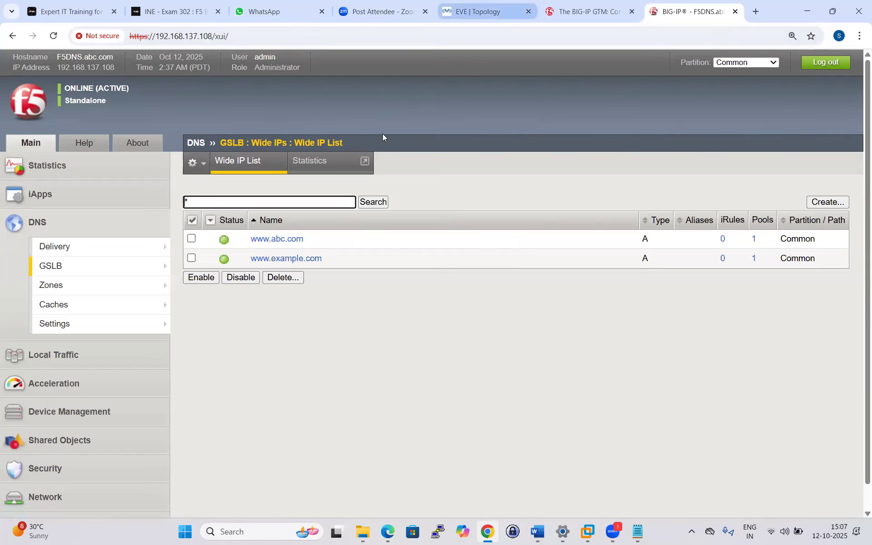
# Check the Linux-Machine console in the EVE topology, reloading the page in between.
pyautogui.click(478, 12)
pyautogui.click(406, 85)
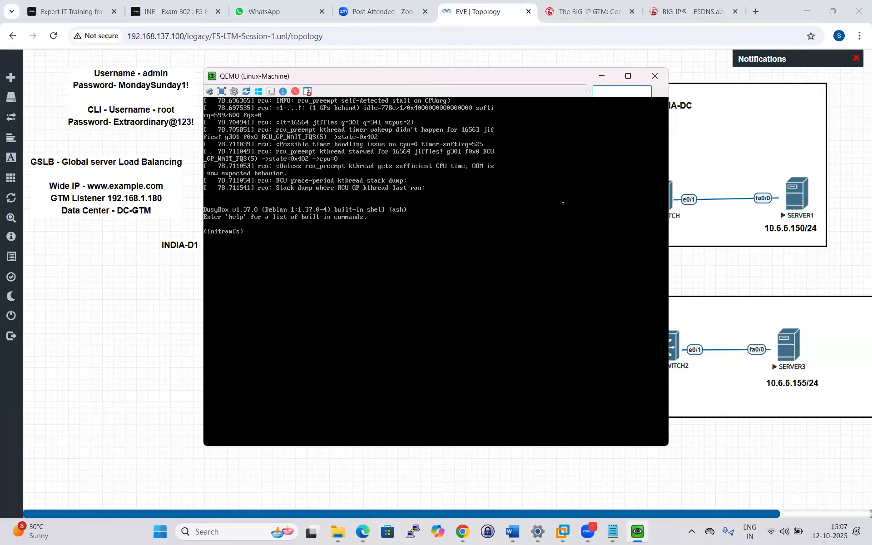
pyautogui.click(655, 77)
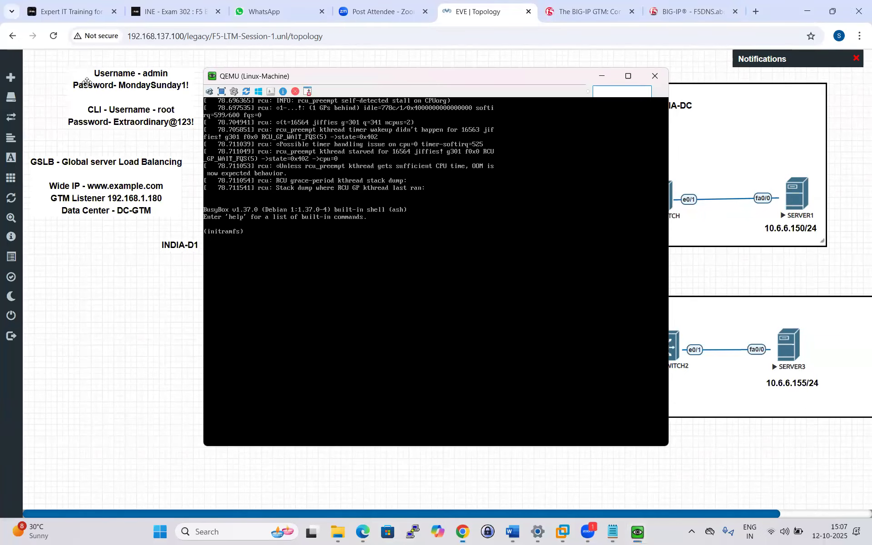
pyautogui.press('F5')
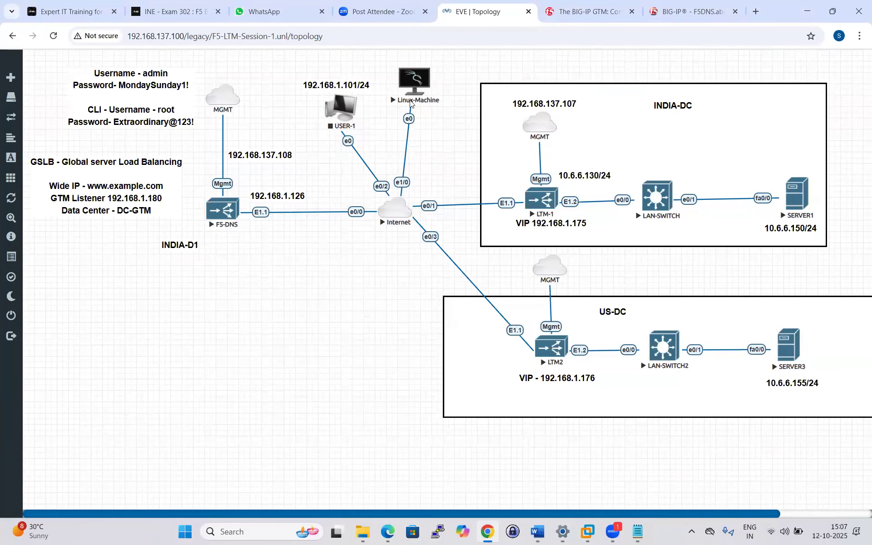
pyautogui.click(411, 82)
pyautogui.click(458, 122)
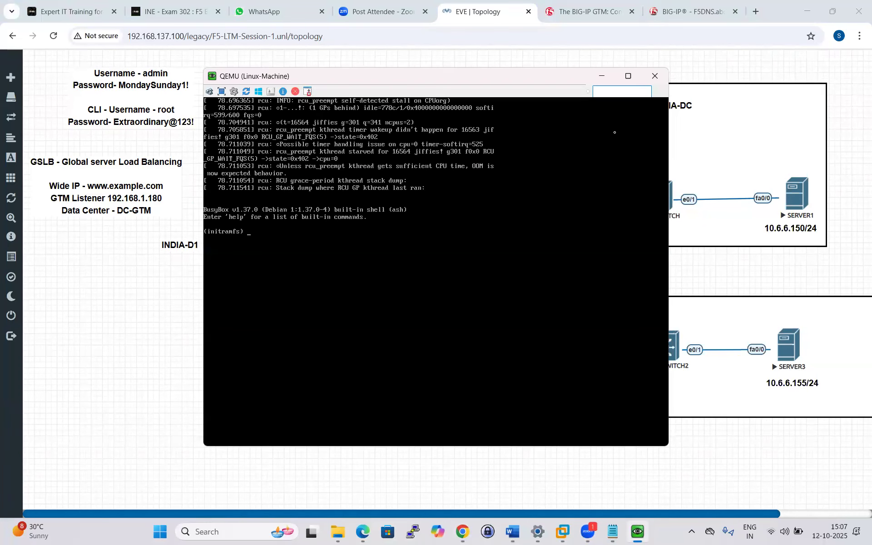
pyautogui.click(655, 77)
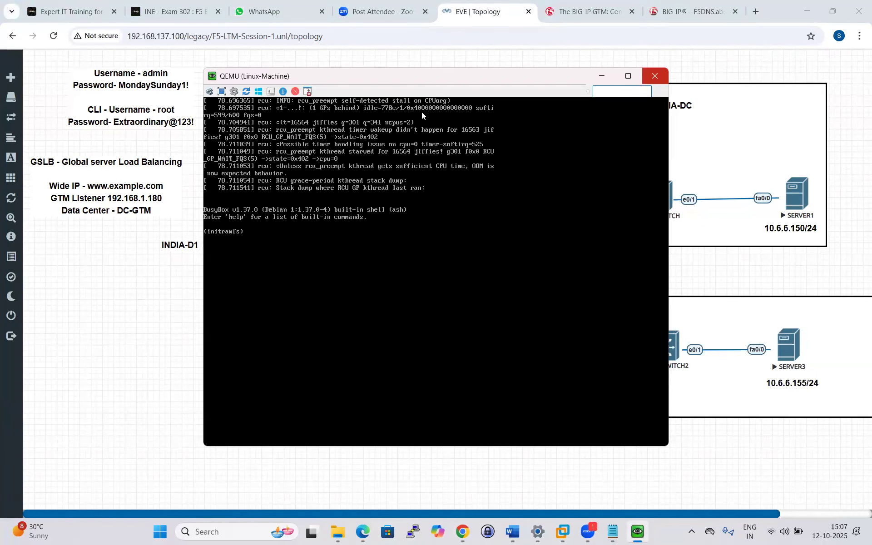
# Stop the Linux-Machine node, reload the topology, and start the node again.
pyautogui.rightClick(418, 86)
pyautogui.click(437, 108)
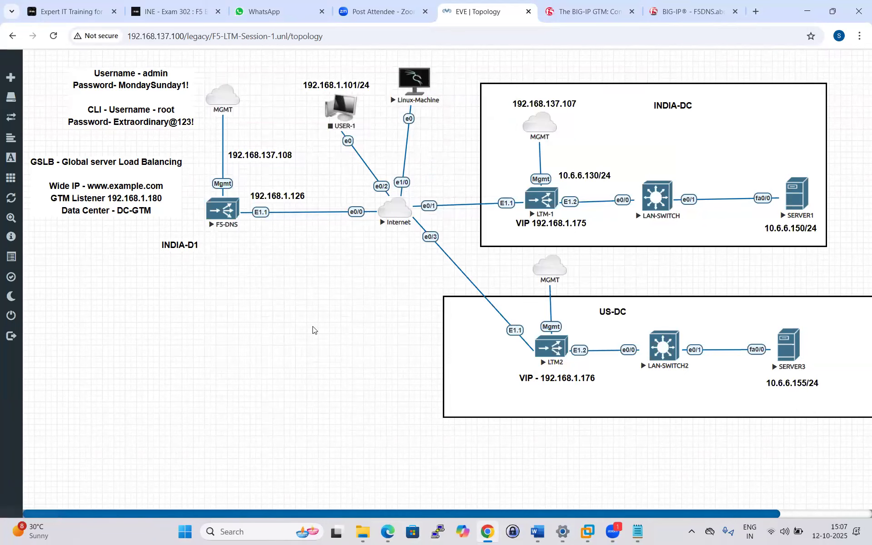
pyautogui.click(53, 36)
pyautogui.rightClick(414, 81)
pyautogui.click(440, 104)
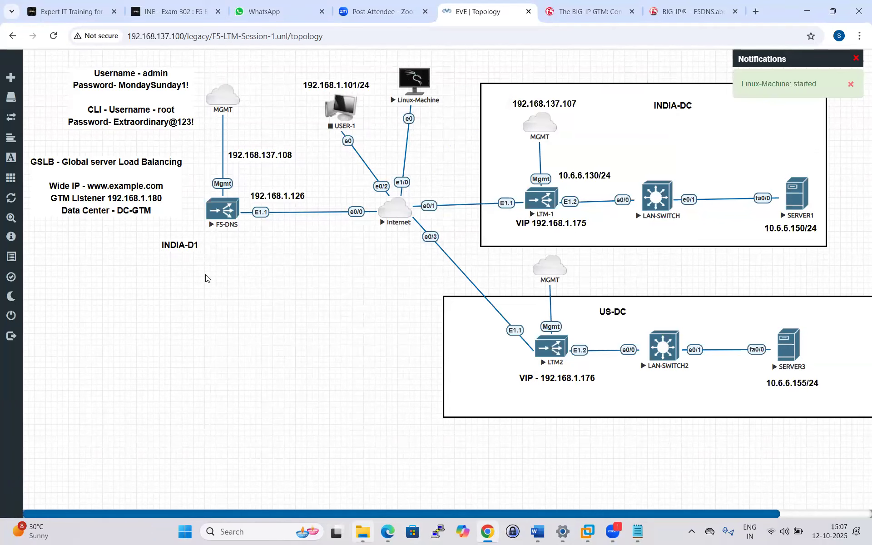
pyautogui.click(363, 532)
# Open DNSSEC-CONFIGURATION-STEPS.pdf and scroll up to its start.
pyautogui.doubleClick(179, 166)
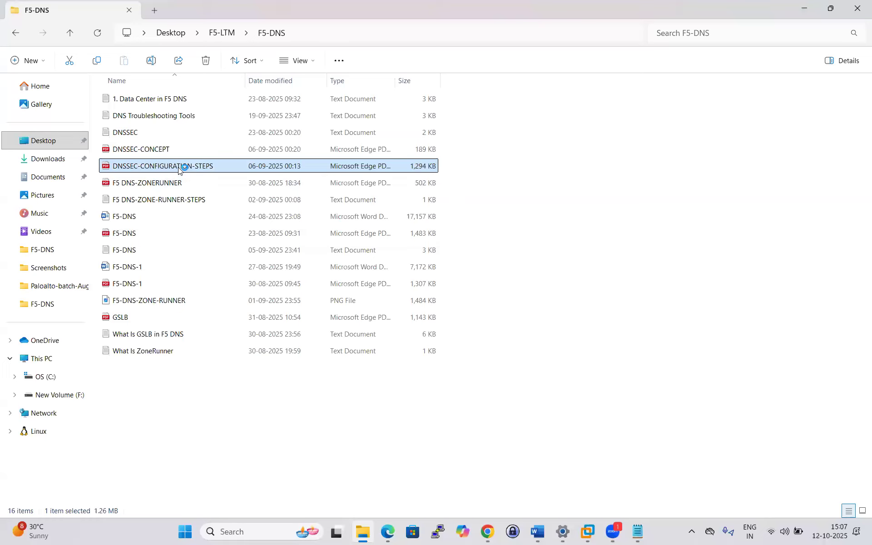
pyautogui.scroll(8, 369, 249)
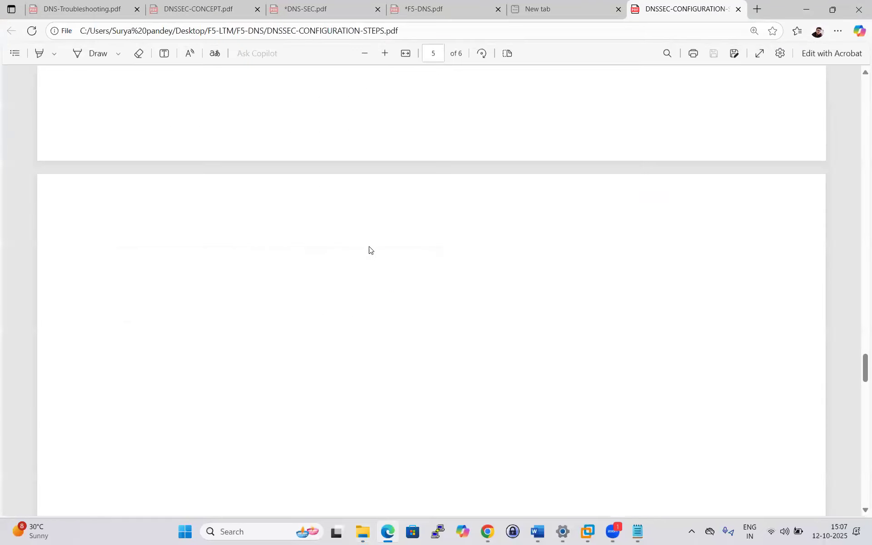
pyautogui.scroll(15, 363, 256)
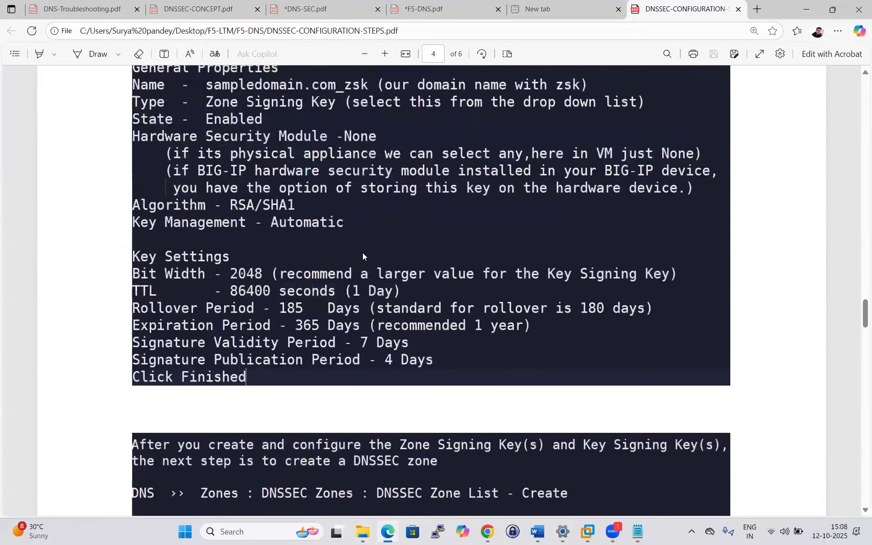
pyautogui.scroll(10, 362, 252)
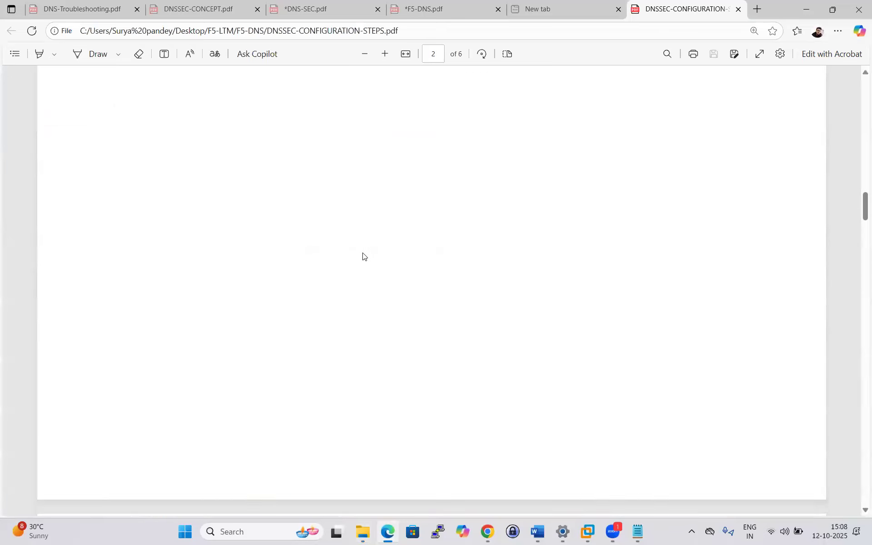
pyautogui.scroll(10, 362, 257)
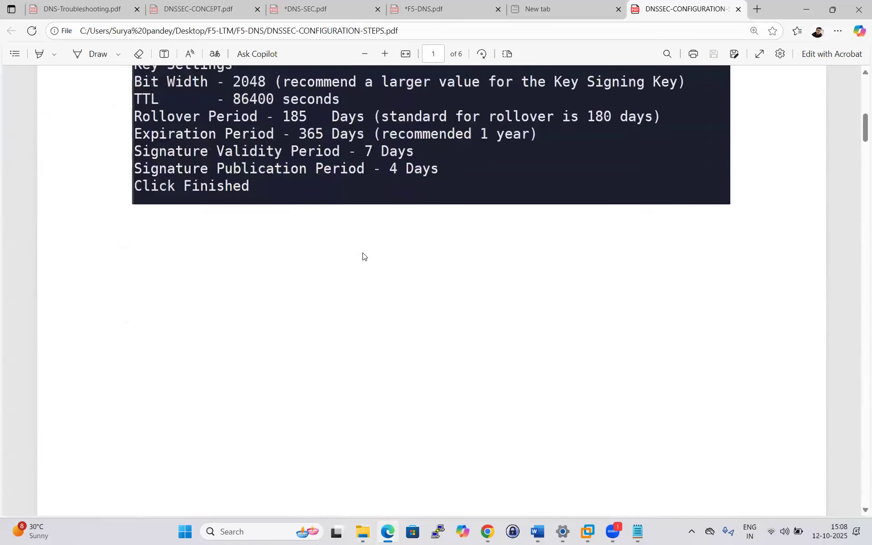
pyautogui.scroll(10, 363, 257)
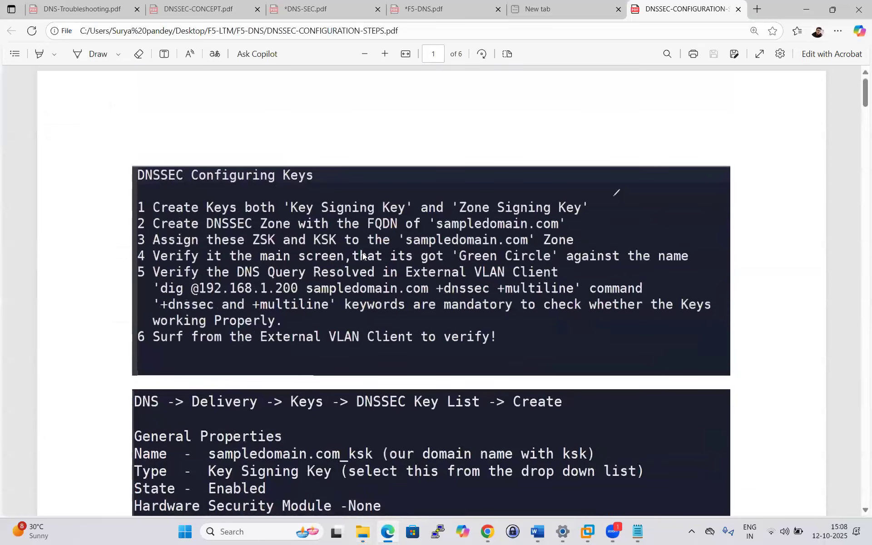
# Read through the DNSSEC key settings in the PDF, then return to the BIG-IP page.
pyautogui.scroll(-1, 237, 196)
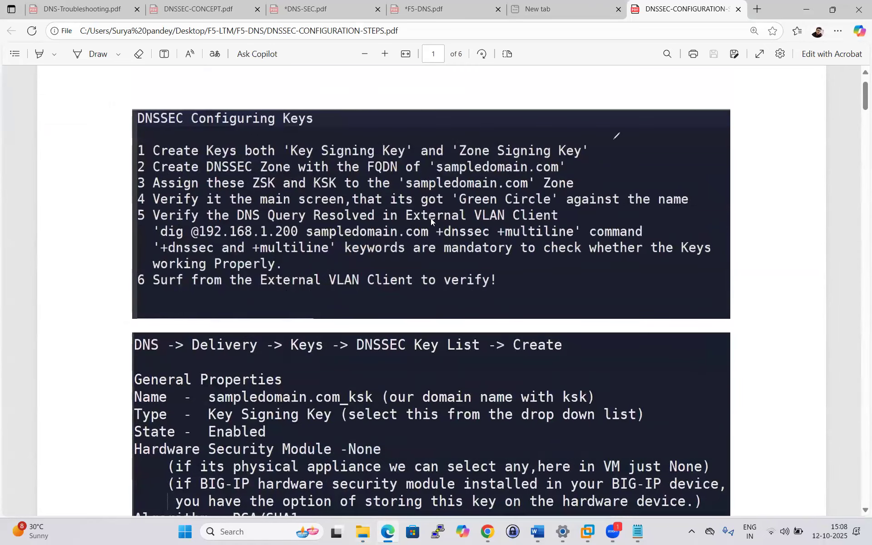
pyautogui.scroll(-5, 308, 293)
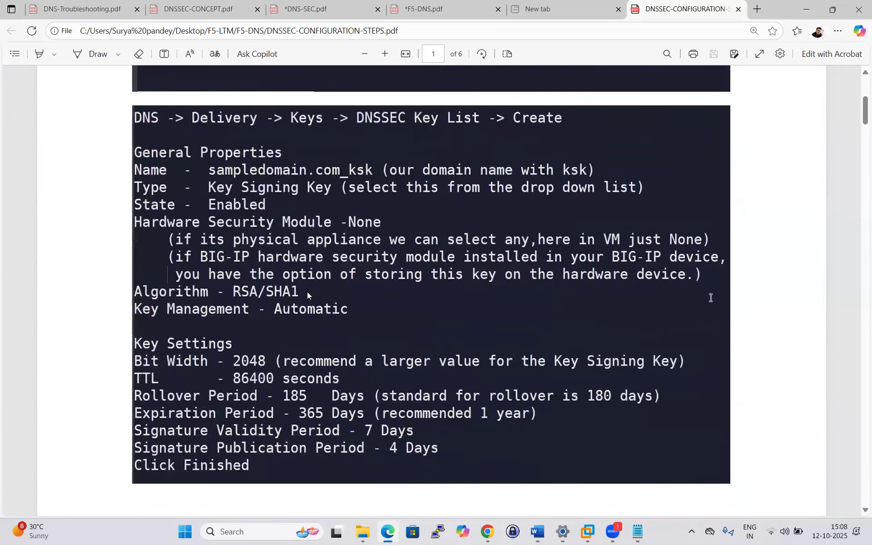
pyautogui.scroll(-10, 308, 291)
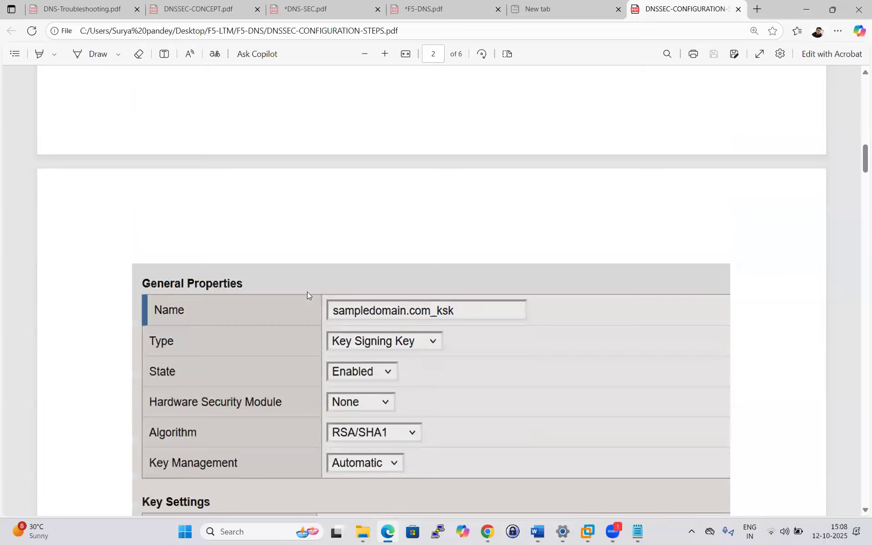
pyautogui.scroll(10, 307, 292)
pyautogui.scroll(-3, 306, 293)
pyautogui.scroll(9, 306, 292)
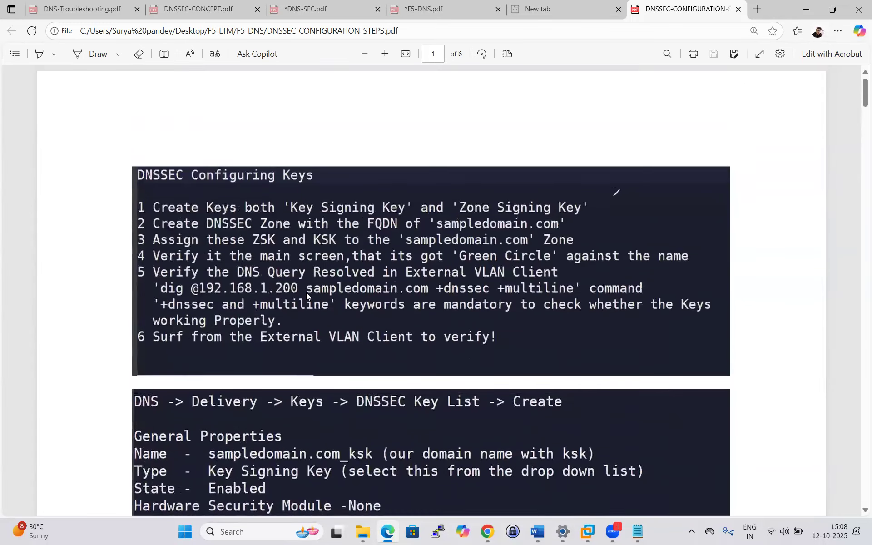
pyautogui.scroll(-3, 307, 293)
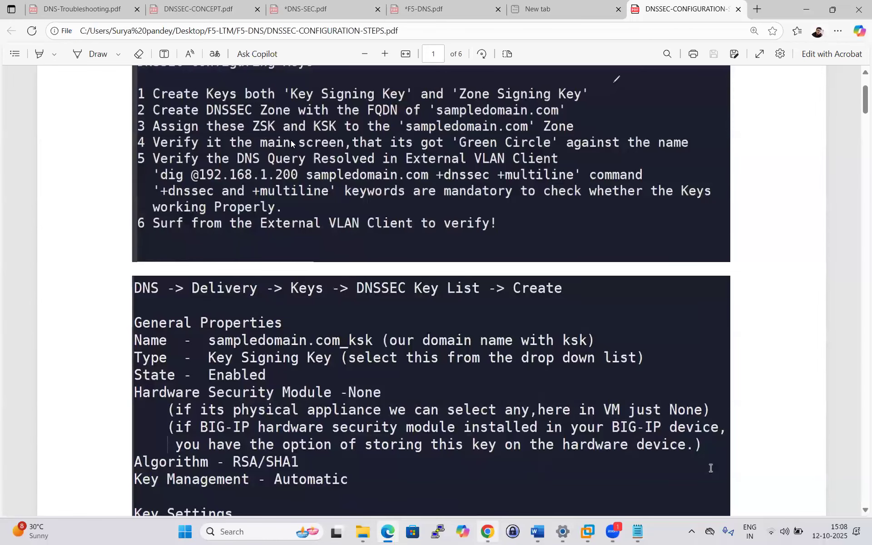
pyautogui.hotkey('alt', 'Tab')
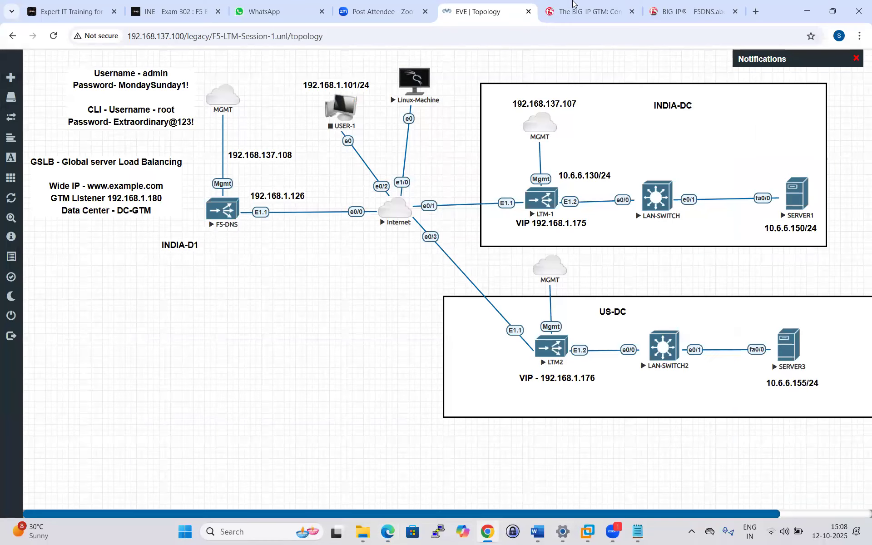
pyautogui.click(660, 5)
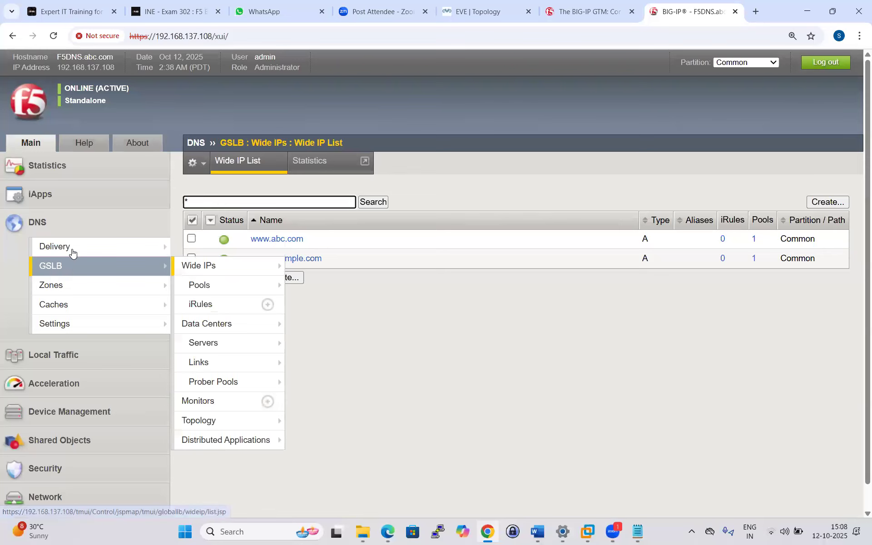
# Go to DNS > Delivery > Keys > DNSSEC Key List.
pyautogui.moveTo(187, 255)
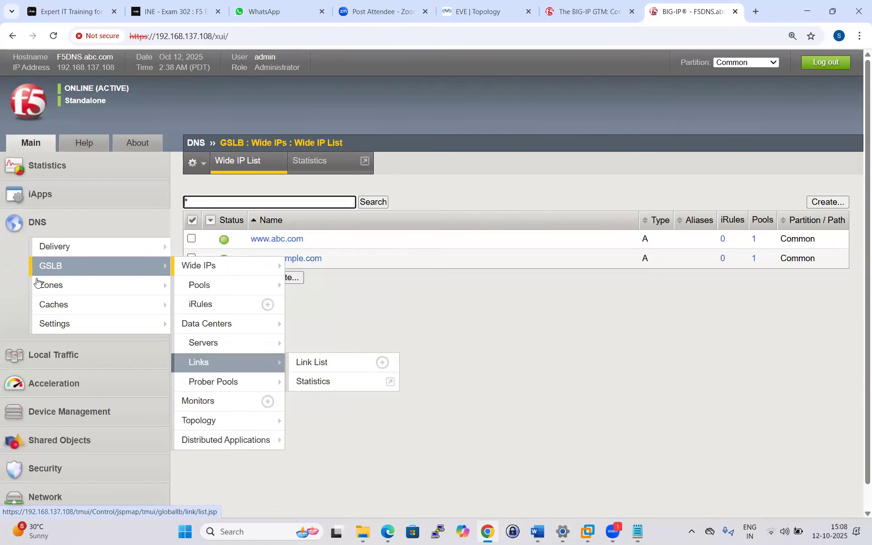
pyautogui.moveTo(93, 253)
pyautogui.moveTo(209, 364)
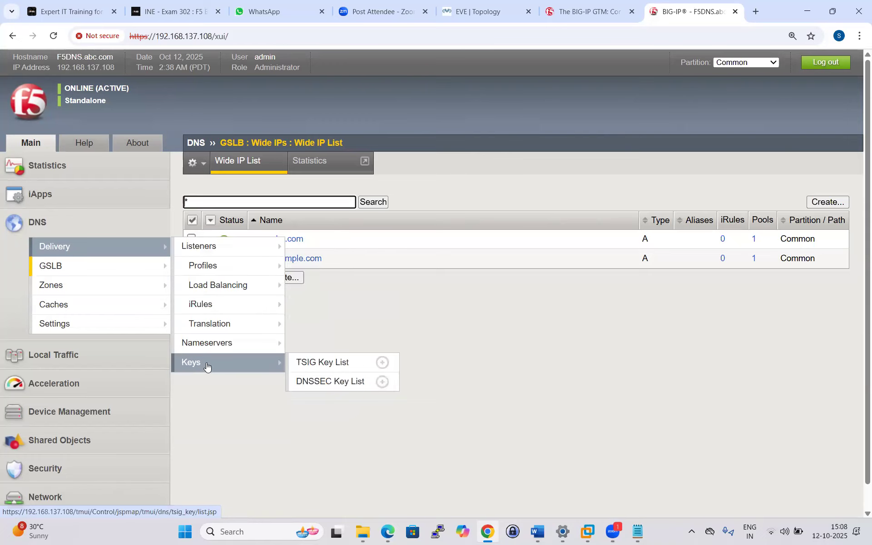
pyautogui.click(330, 383)
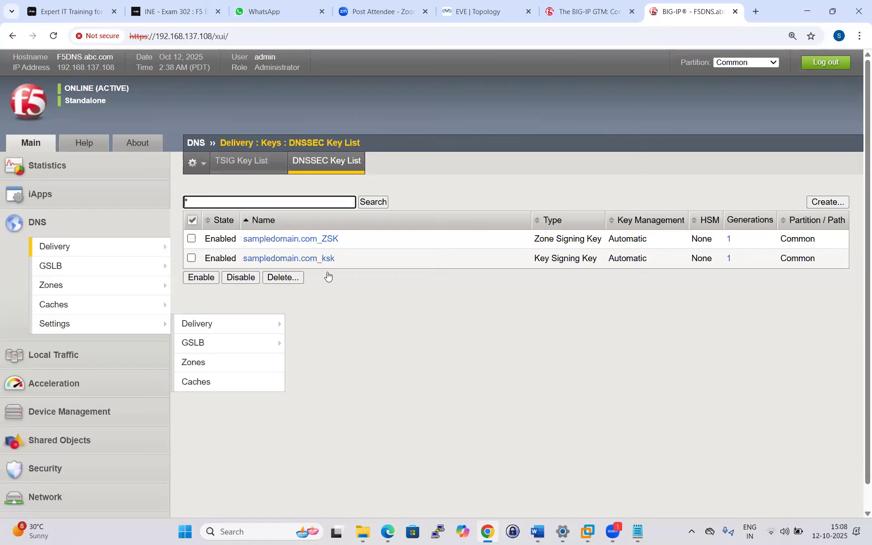
# Delete both sampledomain.com DNSSEC keys and start a new DNSSEC key.
pyautogui.click(192, 240)
pyautogui.click(282, 277)
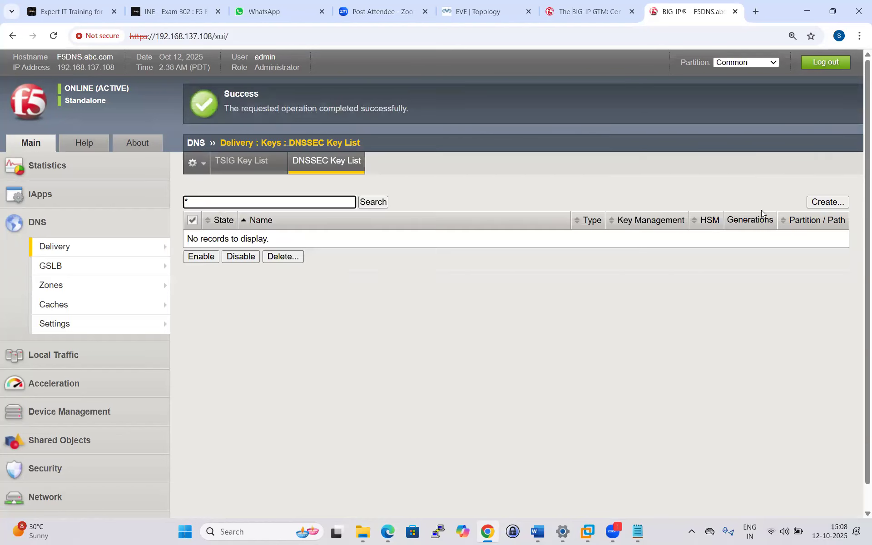
pyautogui.click(821, 206)
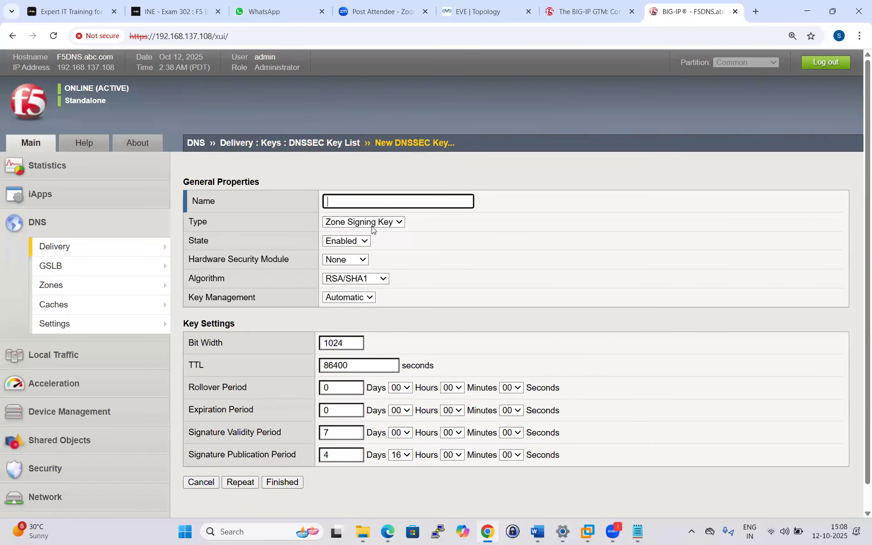
pyautogui.click(395, 223)
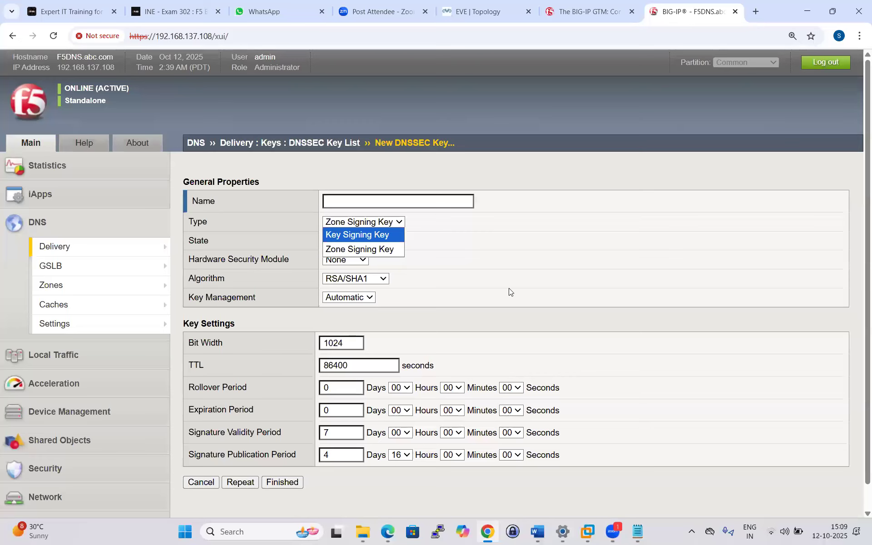
pyautogui.click(512, 260)
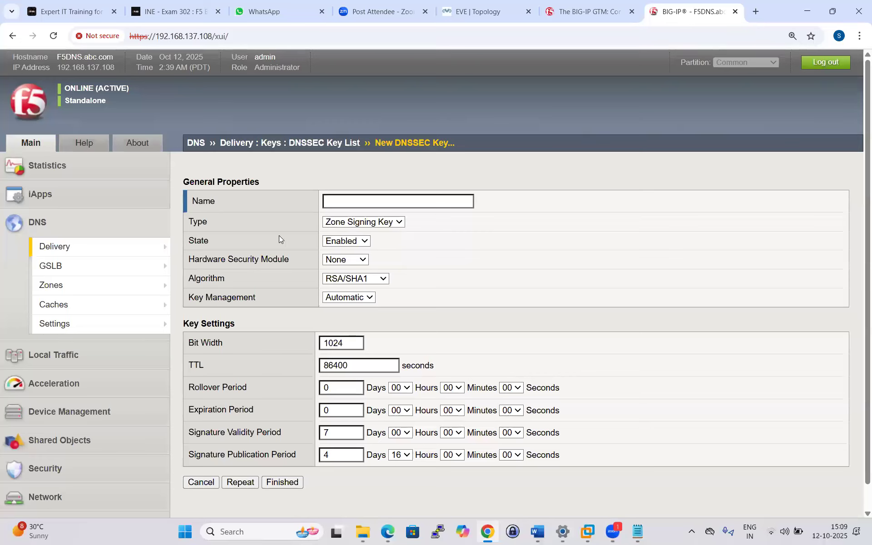
pyautogui.click(400, 223)
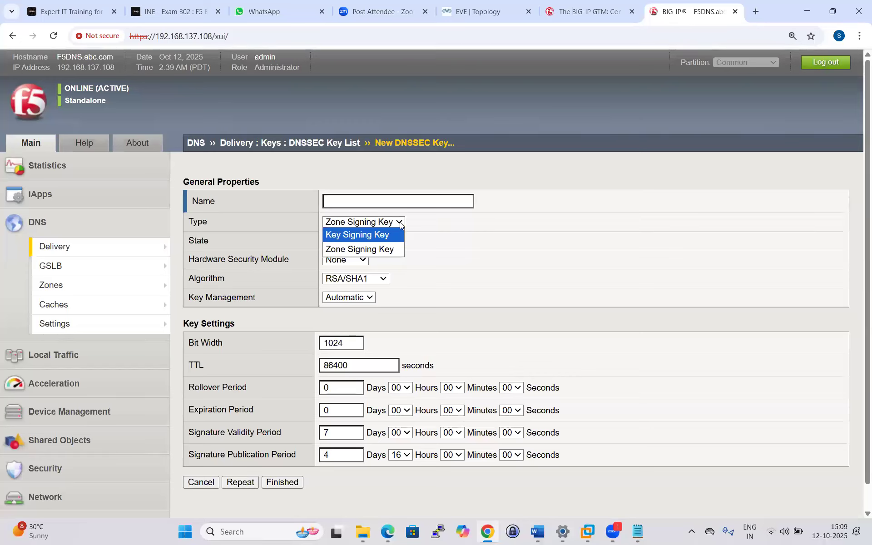
pyautogui.click(383, 234)
pyautogui.click(357, 204)
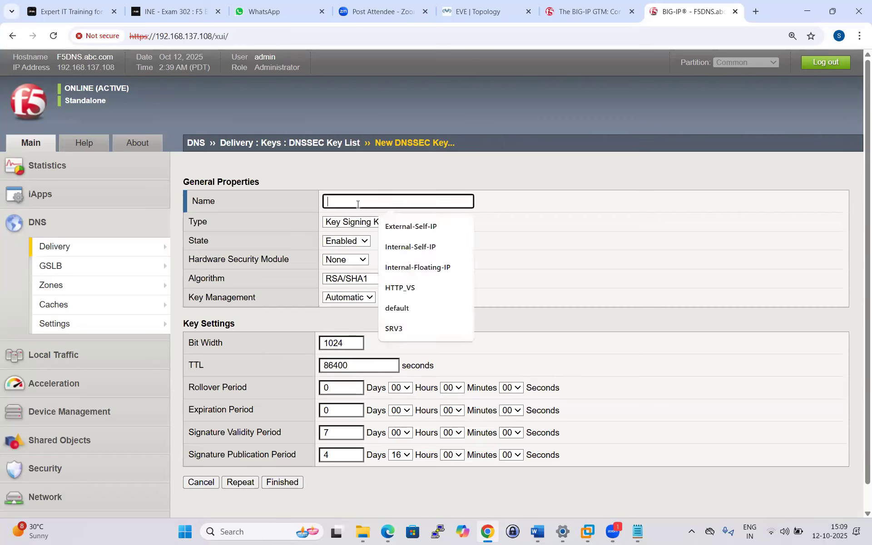
pyautogui.write('ww')
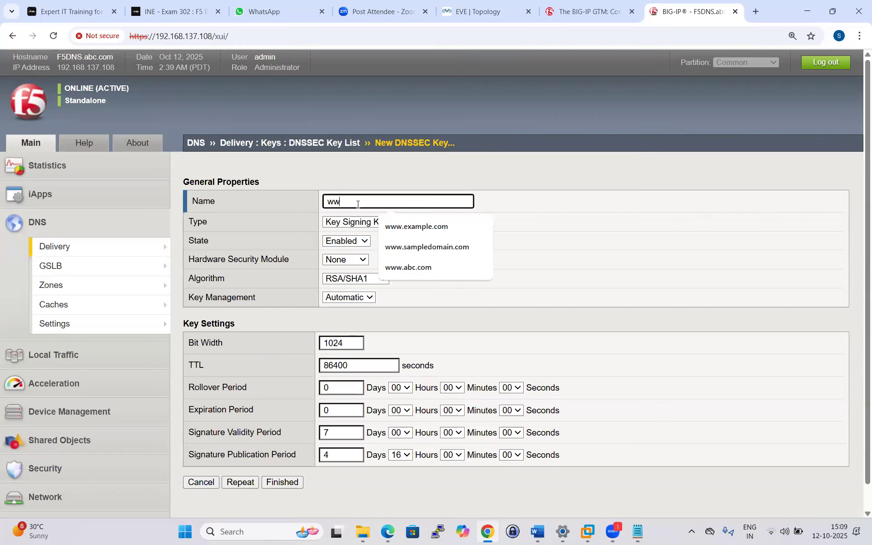
pyautogui.press('BackSpace')
pyautogui.press('BackSpace')
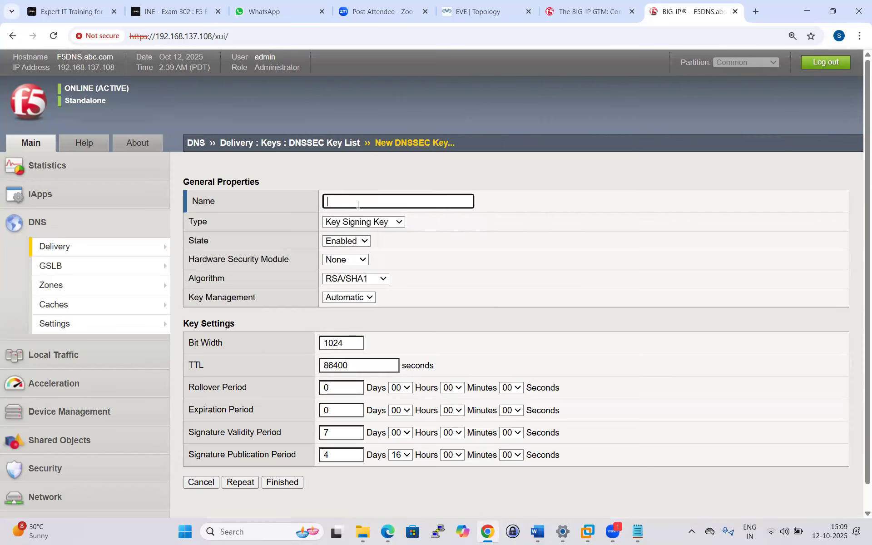
pyautogui.write('www.exa')
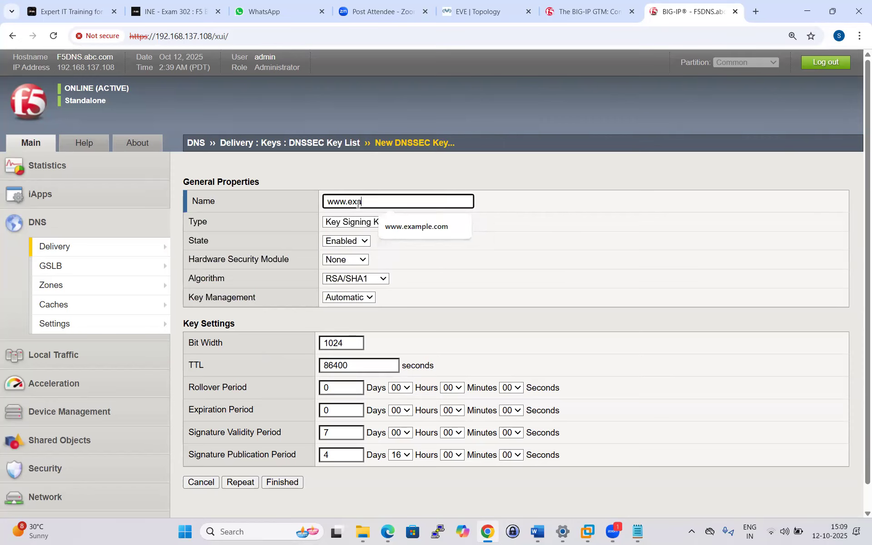
pyautogui.write('mple.com_KSK')
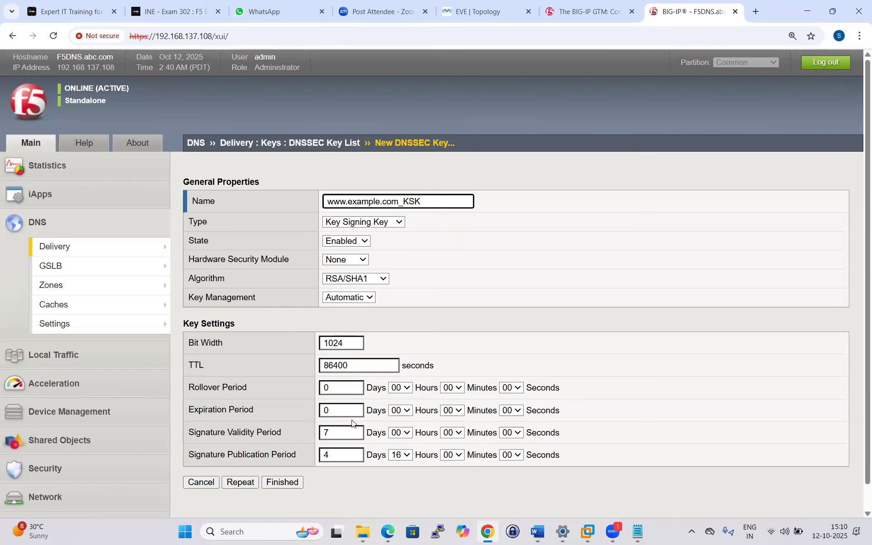
# Set the KSK's Expiration Period to 365 days and Rollover Period to 185 days.
pyautogui.click(338, 411)
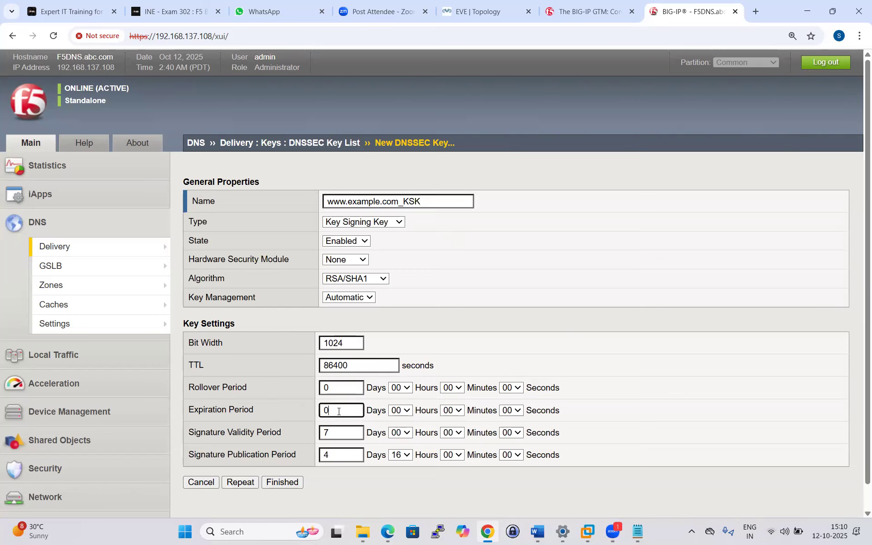
pyautogui.press('BackSpace')
pyautogui.click(348, 439)
pyautogui.click(332, 388)
pyautogui.press('BackSpace')
pyautogui.write('185')
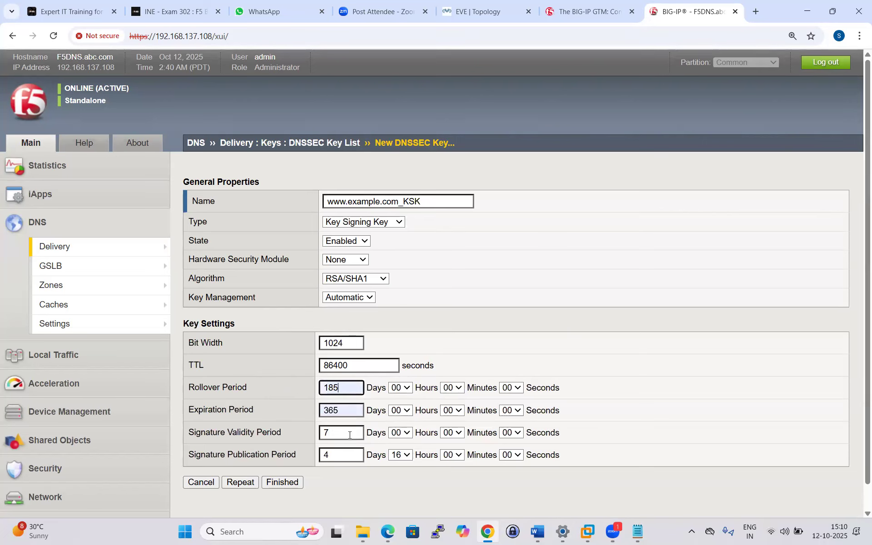
pyautogui.moveTo(198, 410); pyautogui.dragTo(253, 409)
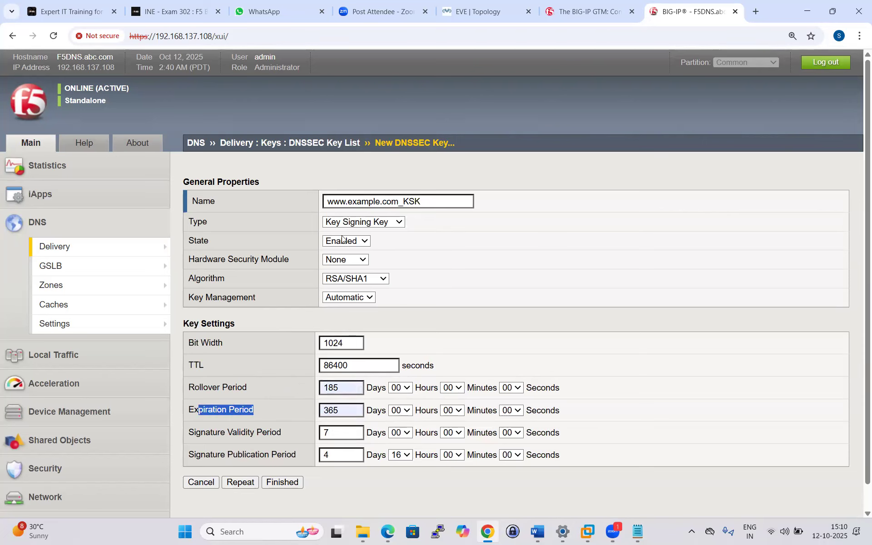
pyautogui.click(257, 412)
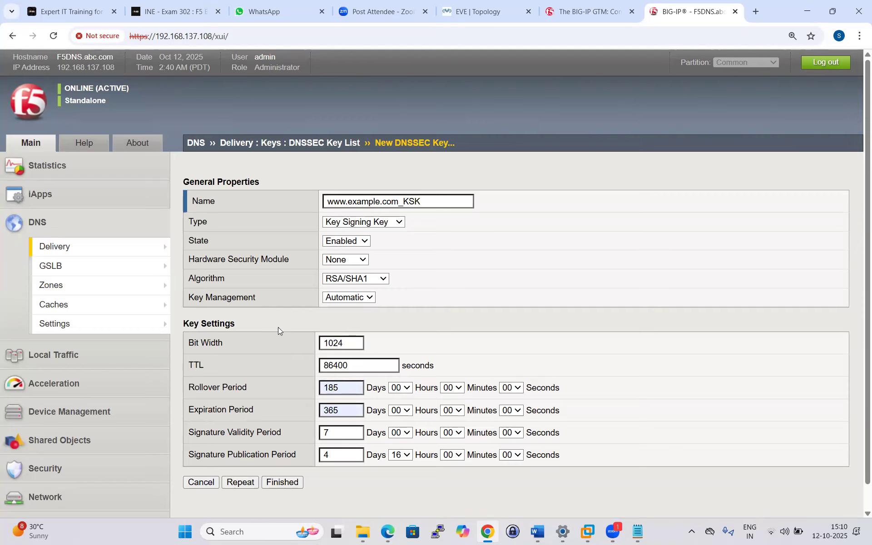
pyautogui.click(340, 434)
pyautogui.click(339, 341)
pyautogui.click(283, 482)
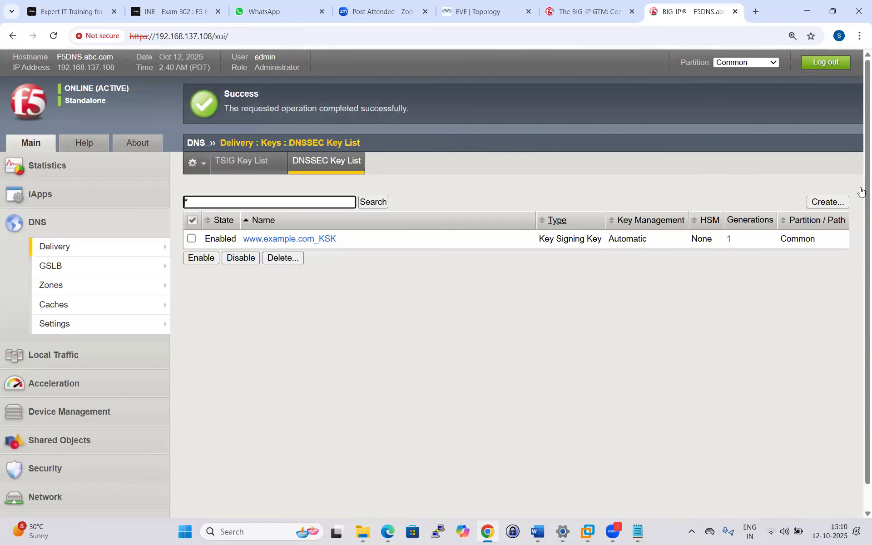
pyautogui.click(816, 204)
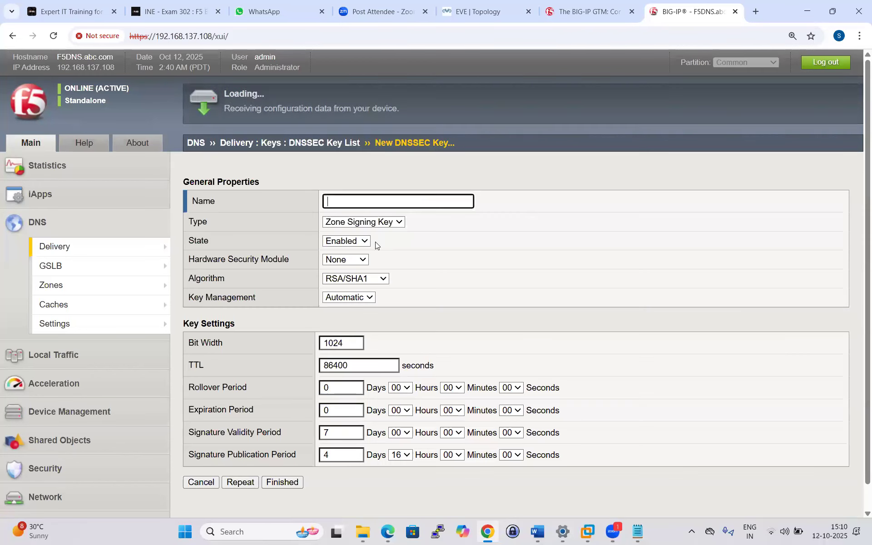
pyautogui.click(364, 201)
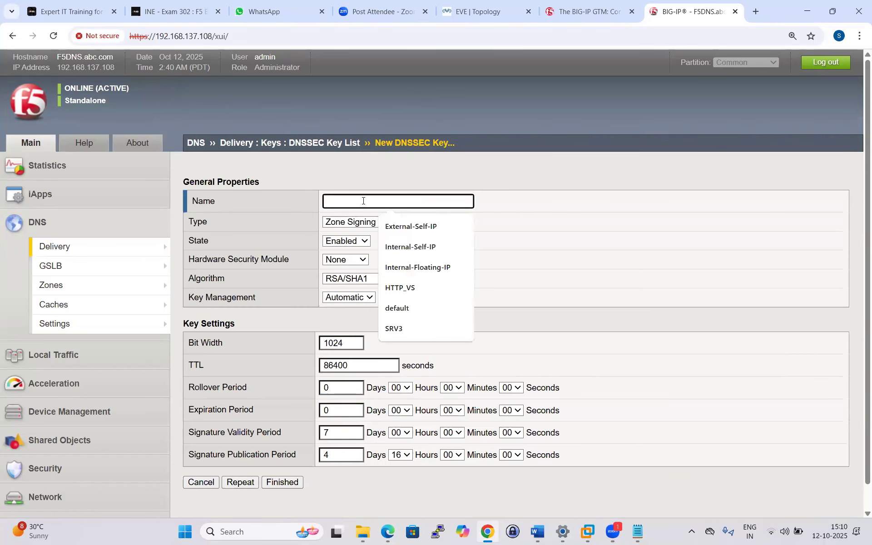
pyautogui.write('www.example.com')
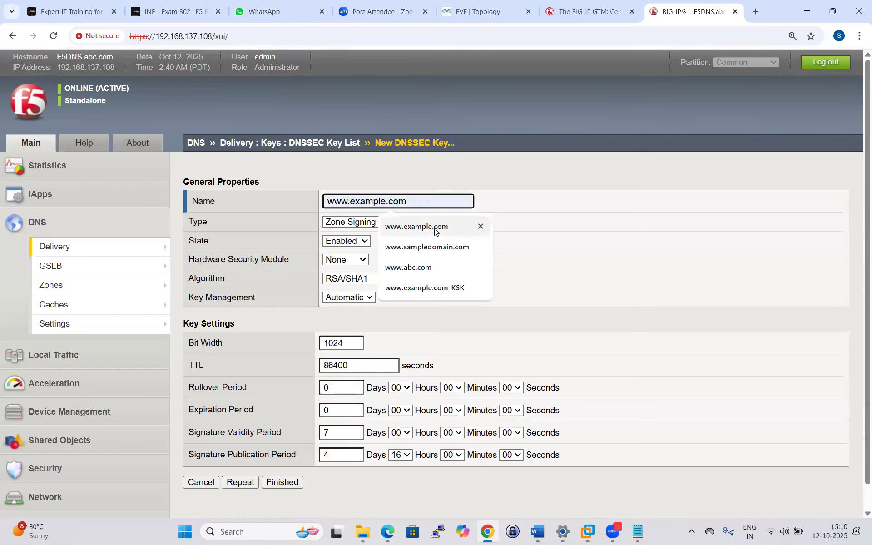
pyautogui.click(437, 228)
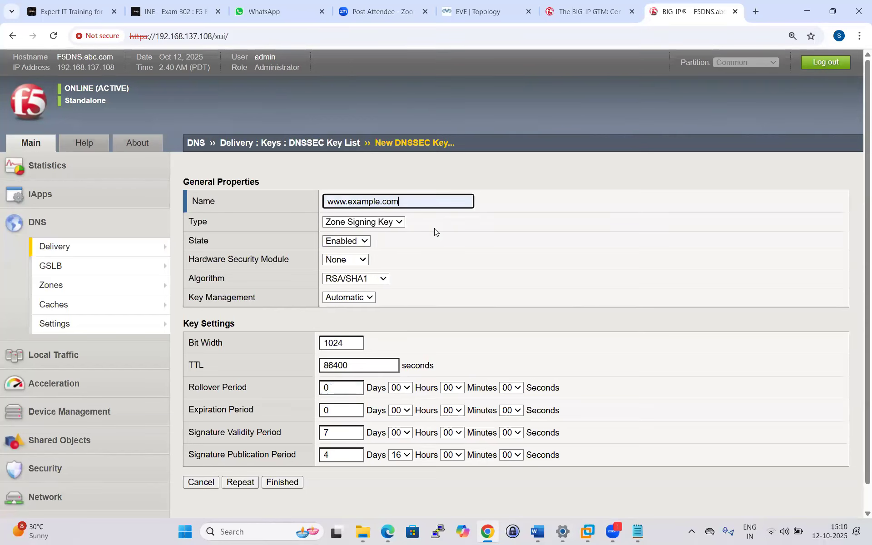
pyautogui.write('_')
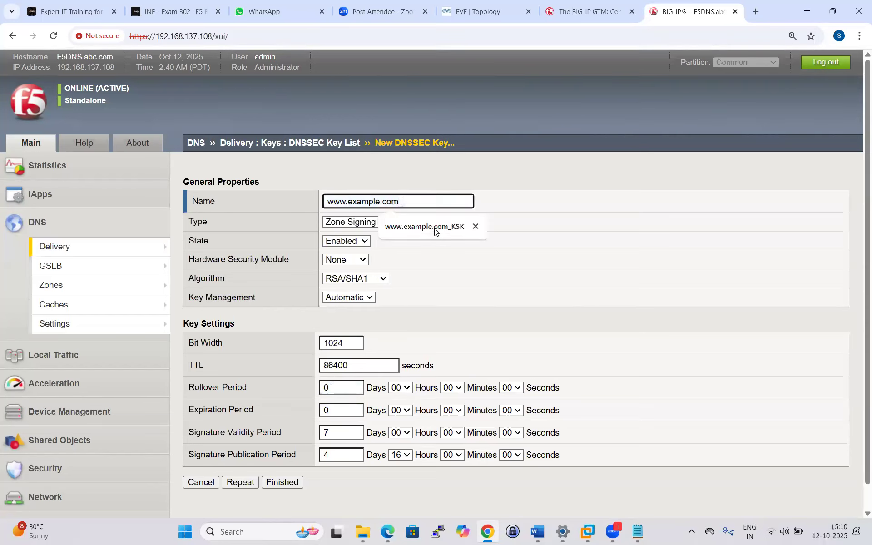
pyautogui.write('ZSK')
pyautogui.click(431, 260)
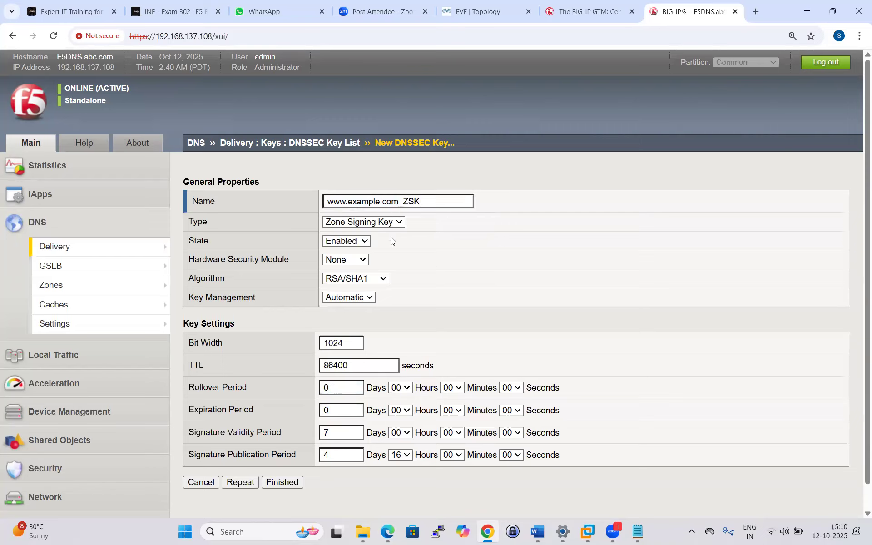
# Give the ZSK a 185-day rollover and 365-day expiration period, and save it.
pyautogui.click(338, 390)
pyautogui.press('BackSpace')
pyautogui.write('185')
pyautogui.press('Tab')
pyautogui.press('BackSpace')
pyautogui.click(340, 412)
pyautogui.click(347, 436)
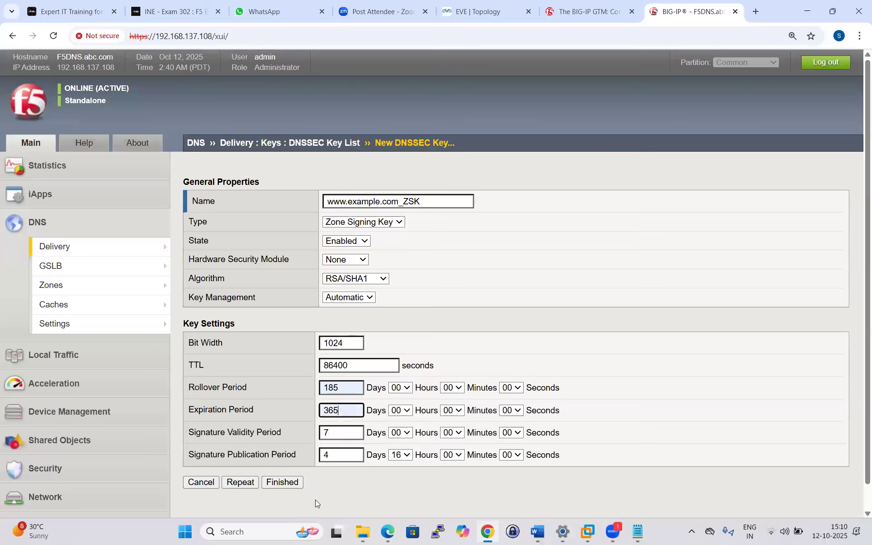
pyautogui.click(294, 474)
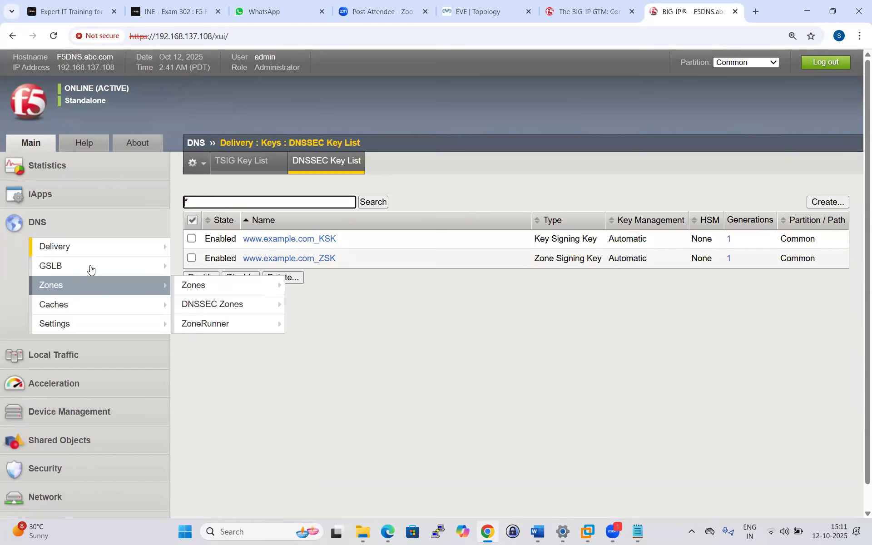
# Start a new DNSSEC zone from the DNSSEC Zone List, keeping its state Enabled.
pyautogui.moveTo(86, 256)
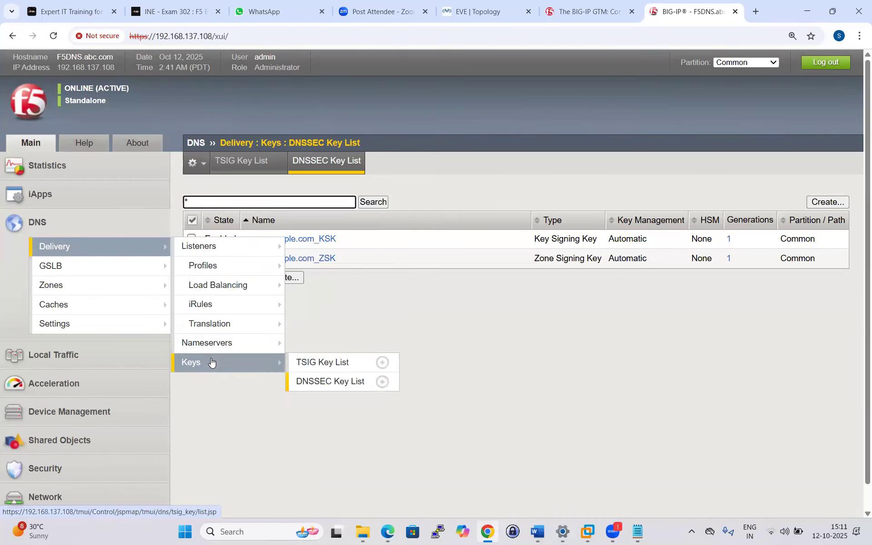
pyautogui.moveTo(68, 268)
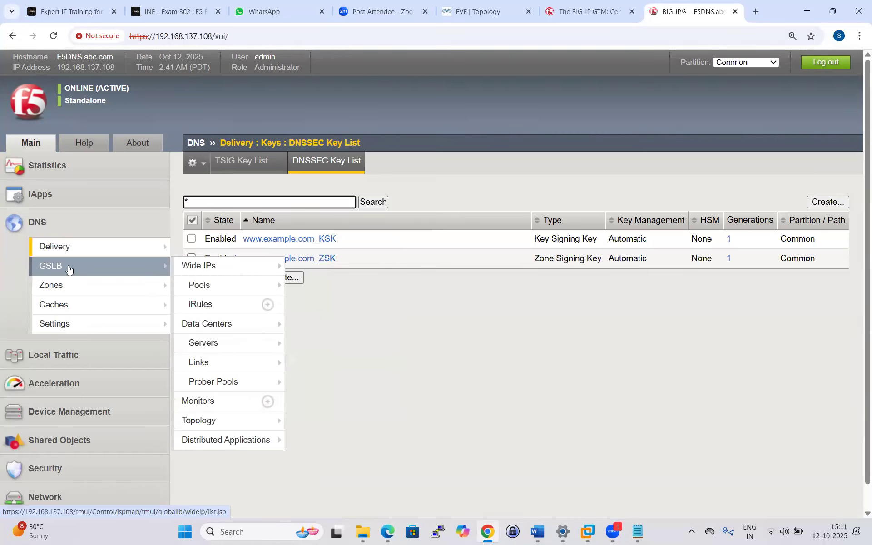
pyautogui.moveTo(142, 288)
pyautogui.moveTo(224, 311)
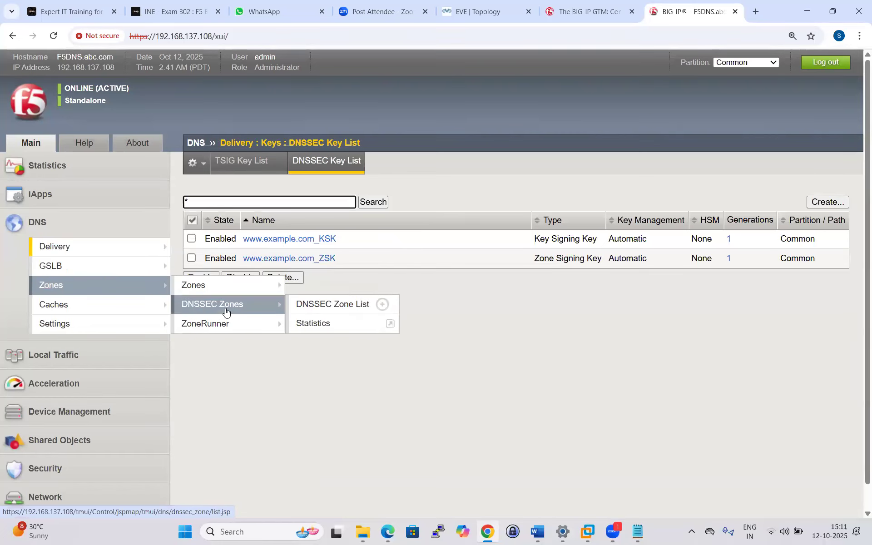
pyautogui.click(331, 305)
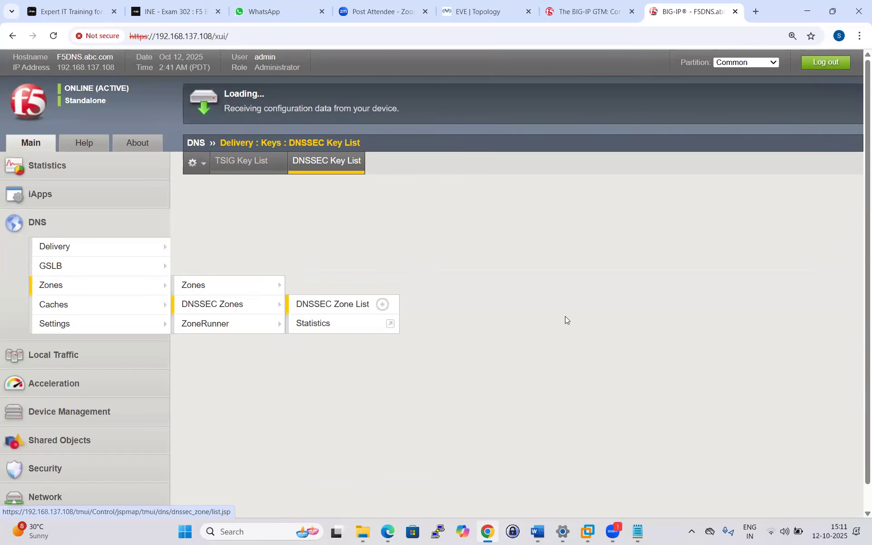
pyautogui.click(827, 202)
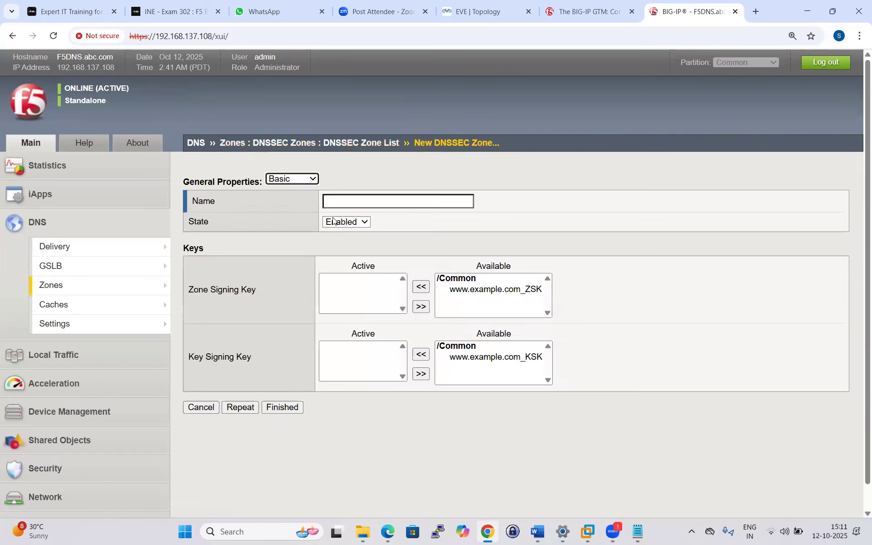
pyautogui.click(365, 223)
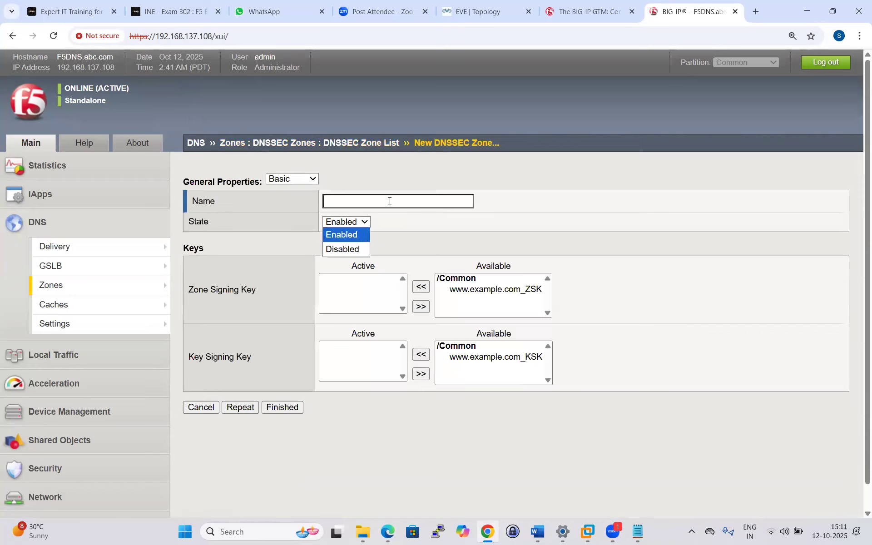
pyautogui.click(372, 204)
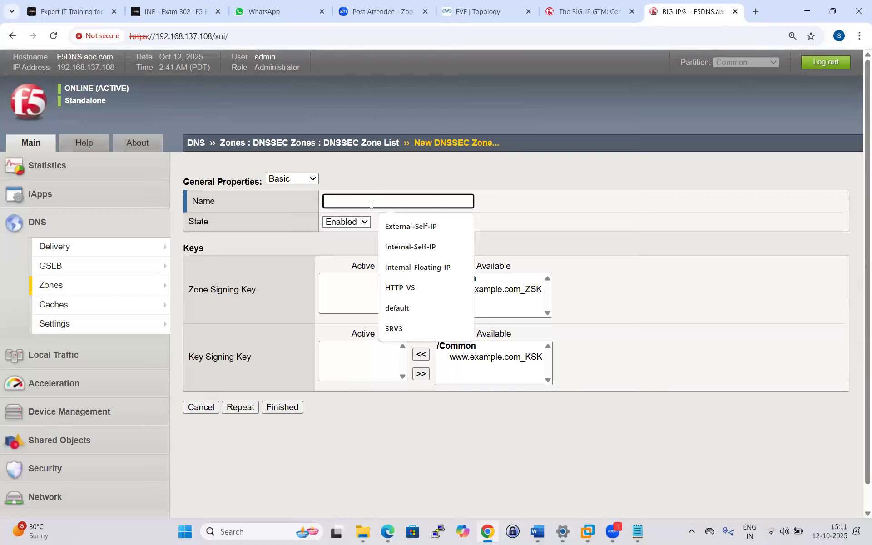
pyautogui.write('www.example.com')
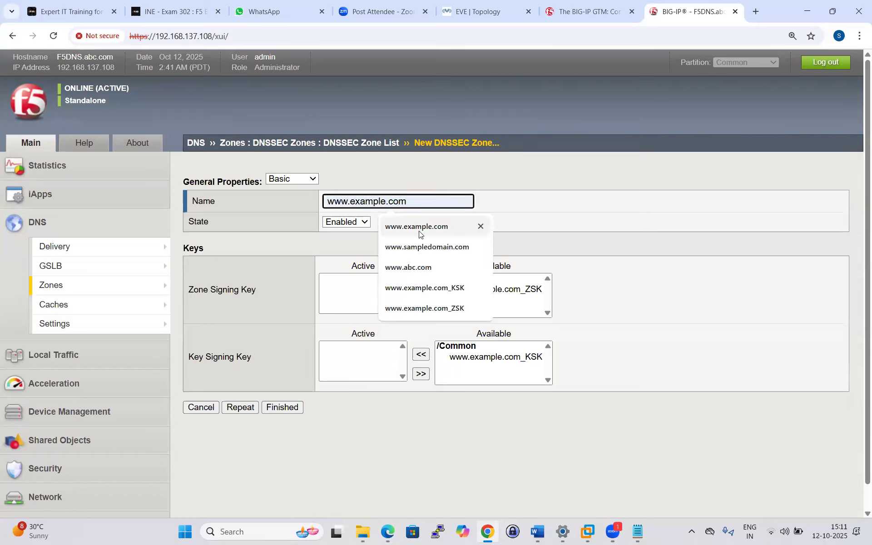
pyautogui.click(418, 228)
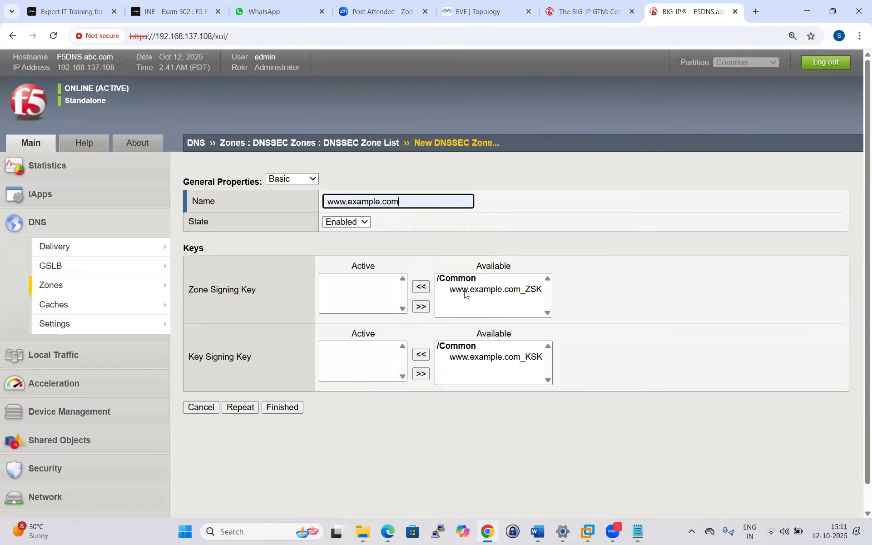
pyautogui.click(481, 288)
pyautogui.click(422, 287)
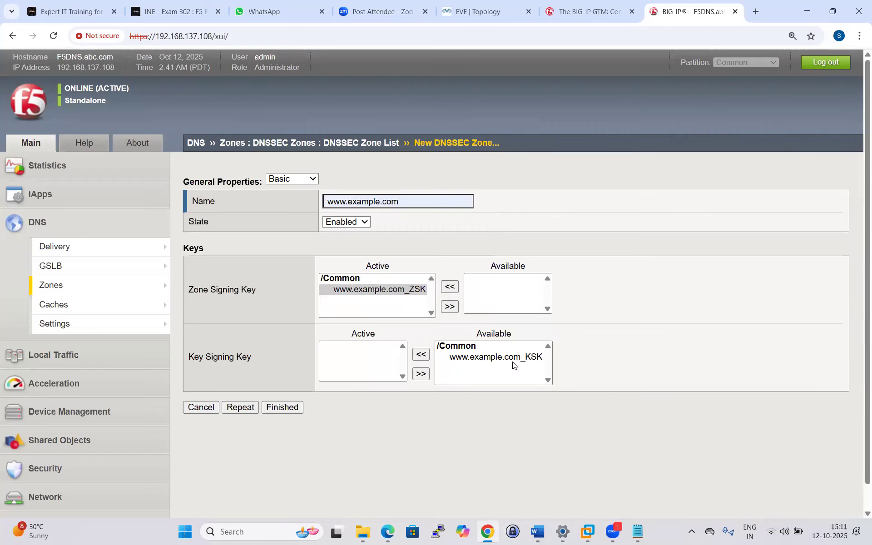
pyautogui.click(461, 357)
pyautogui.click(422, 354)
pyautogui.click(285, 408)
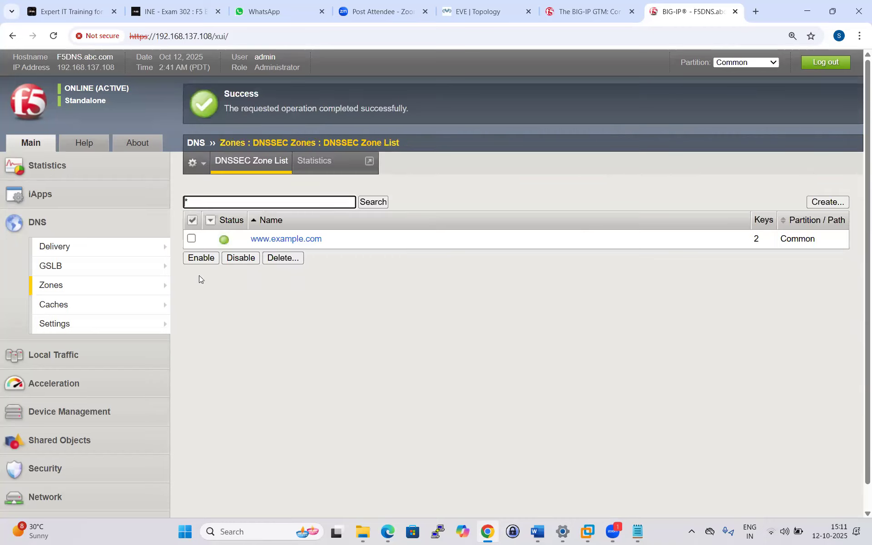
pyautogui.click(828, 202)
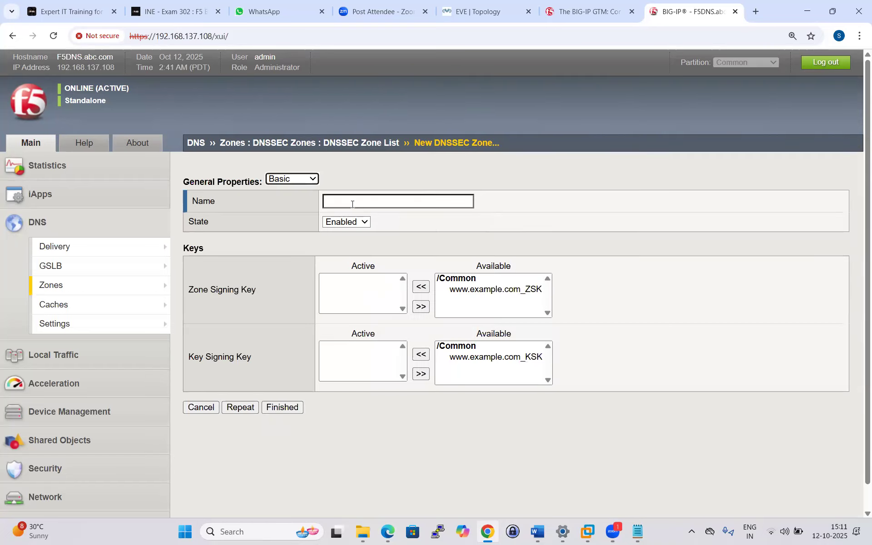
pyautogui.click(352, 204)
pyautogui.write('www')
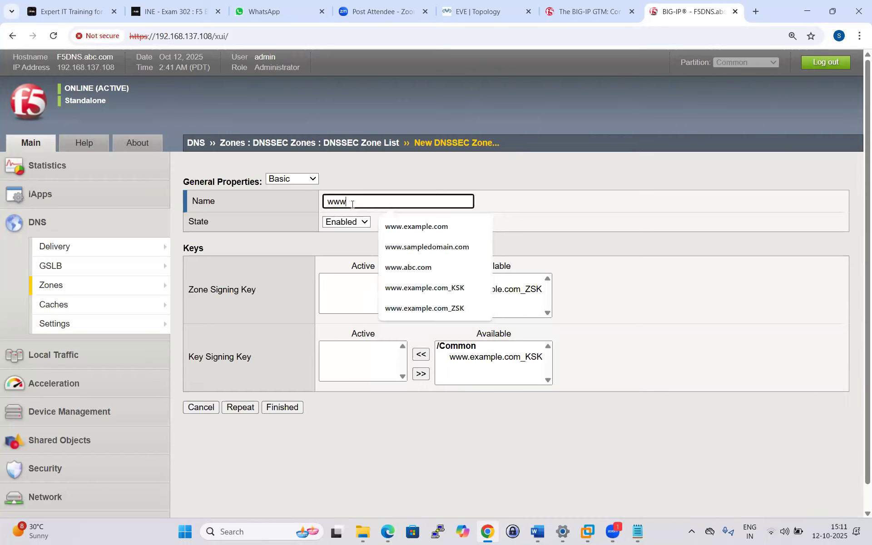
pyautogui.write('.abc.com')
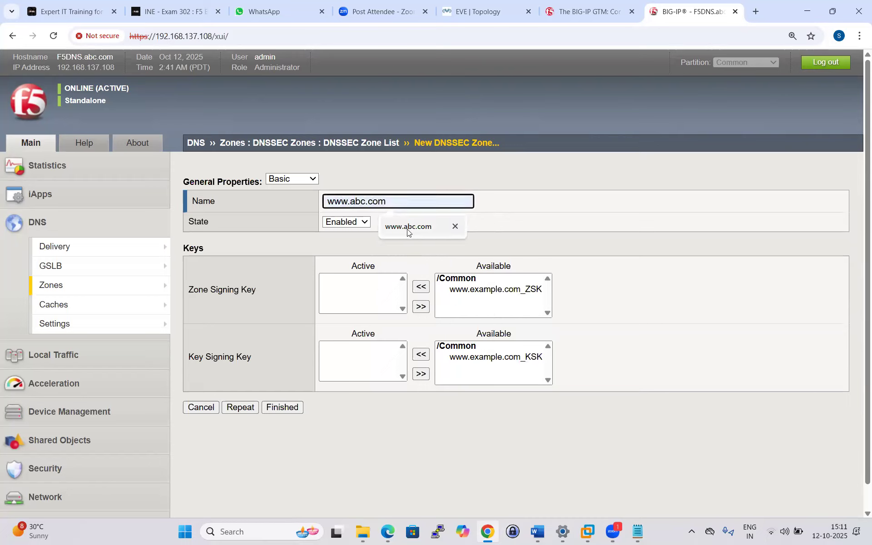
pyautogui.click(400, 226)
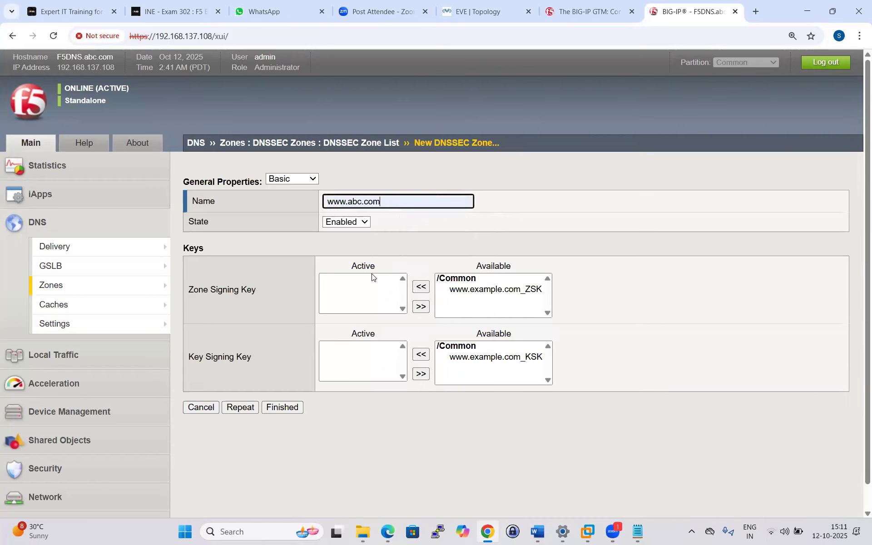
pyautogui.click(479, 298)
pyautogui.click(423, 289)
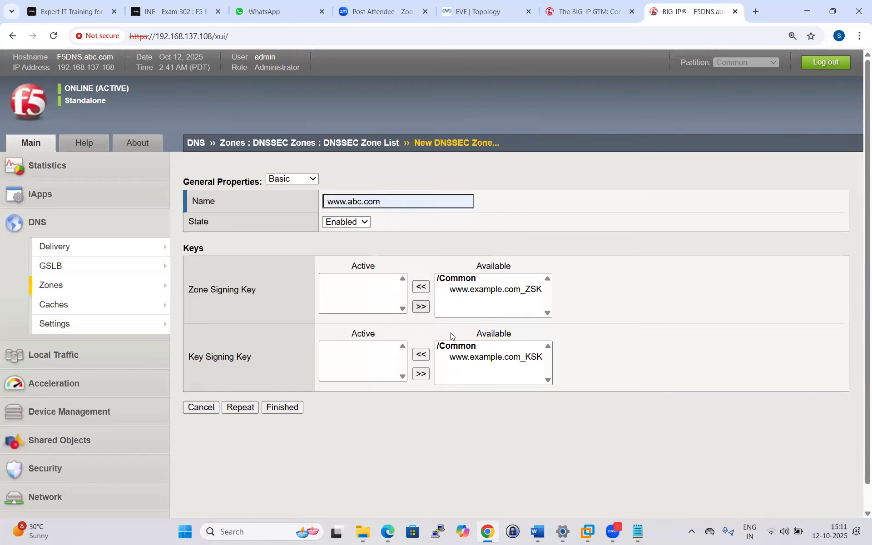
pyautogui.click(475, 289)
pyautogui.click(420, 286)
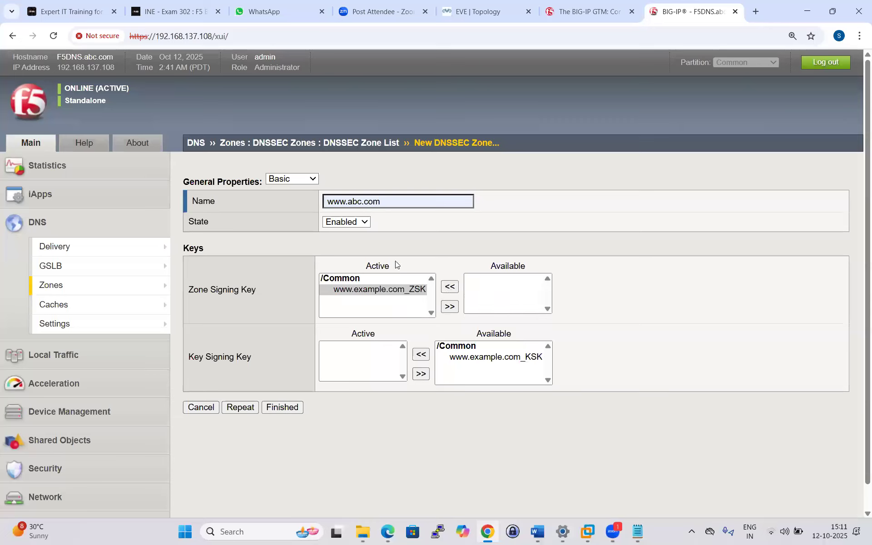
pyautogui.click(449, 358)
pyautogui.click(421, 355)
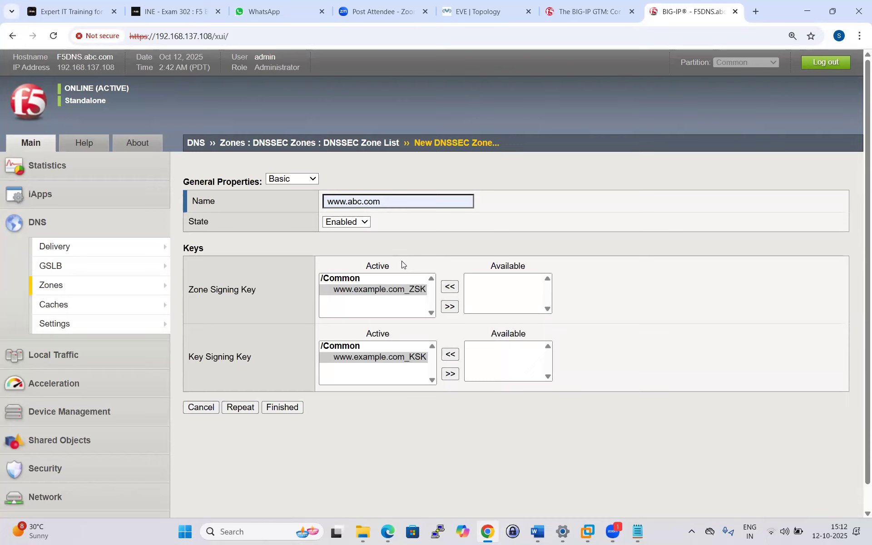
pyautogui.click(283, 411)
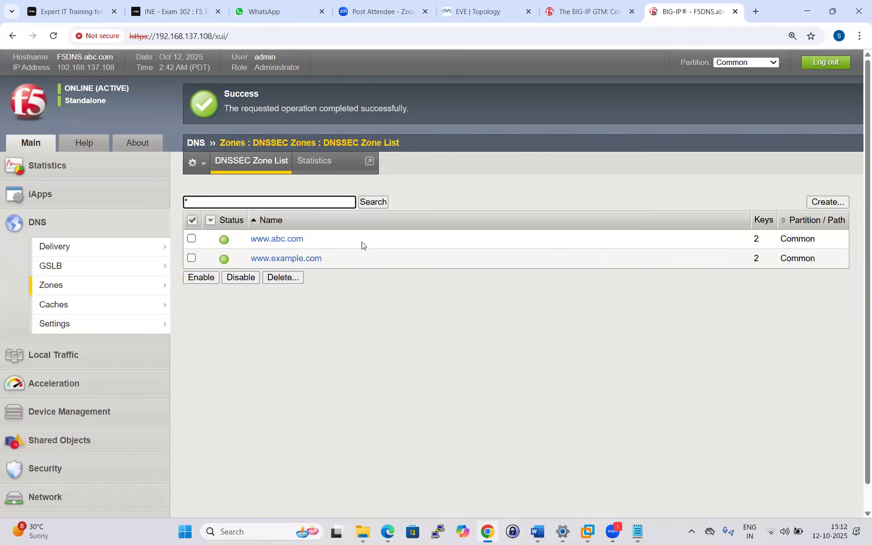
pyautogui.click(478, 12)
pyautogui.click(419, 79)
# Launch the console viewer and log in to the Kali machine.
pyautogui.click(450, 120)
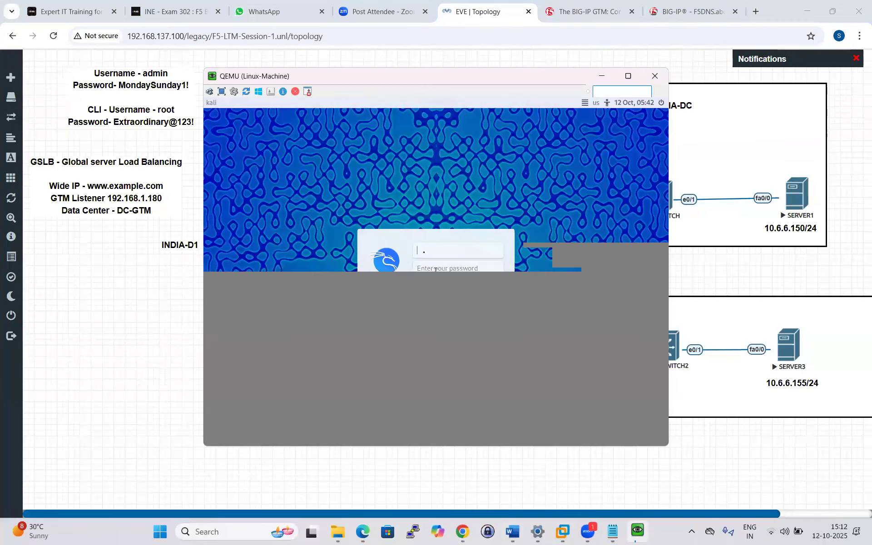
pyautogui.write('kali')
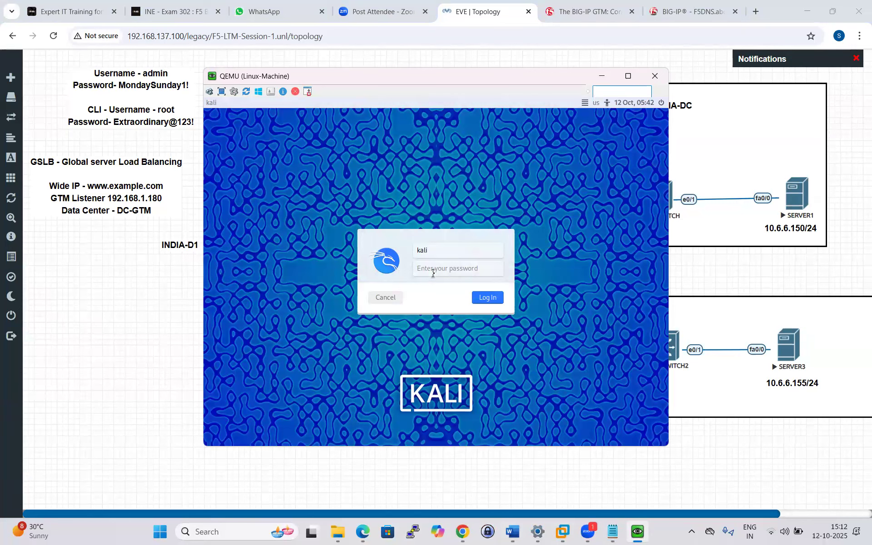
pyautogui.click(433, 273)
pyautogui.click(492, 298)
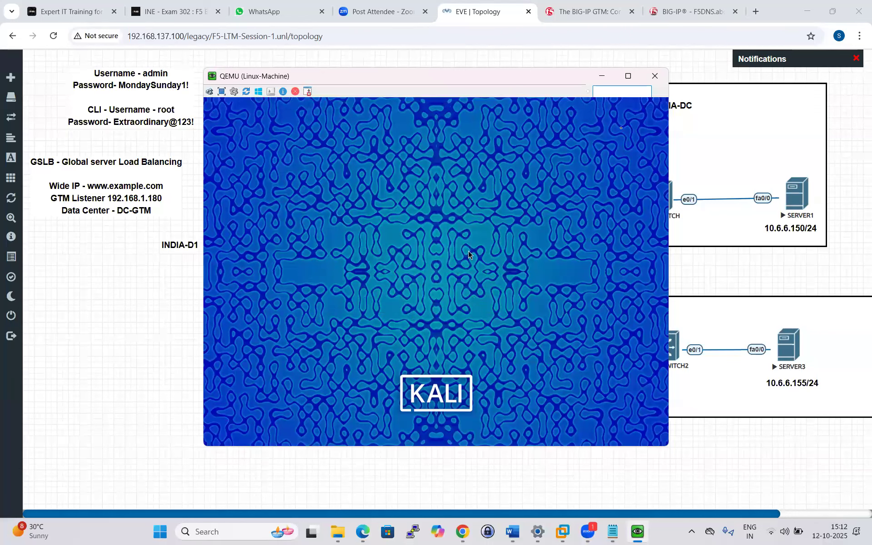
# Enlarge the Kali console to full screen and open a terminal with Ctrl+Alt+T.
pyautogui.moveTo(627, 80)
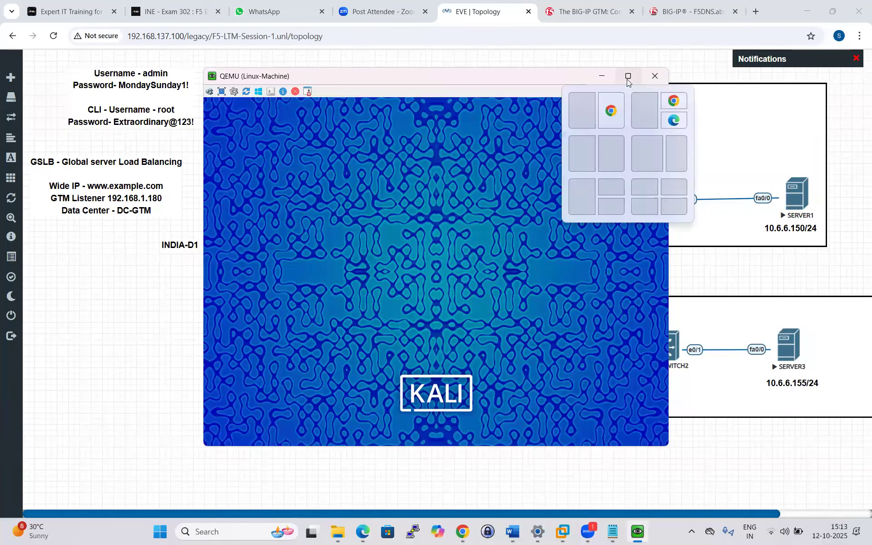
pyautogui.click(628, 77)
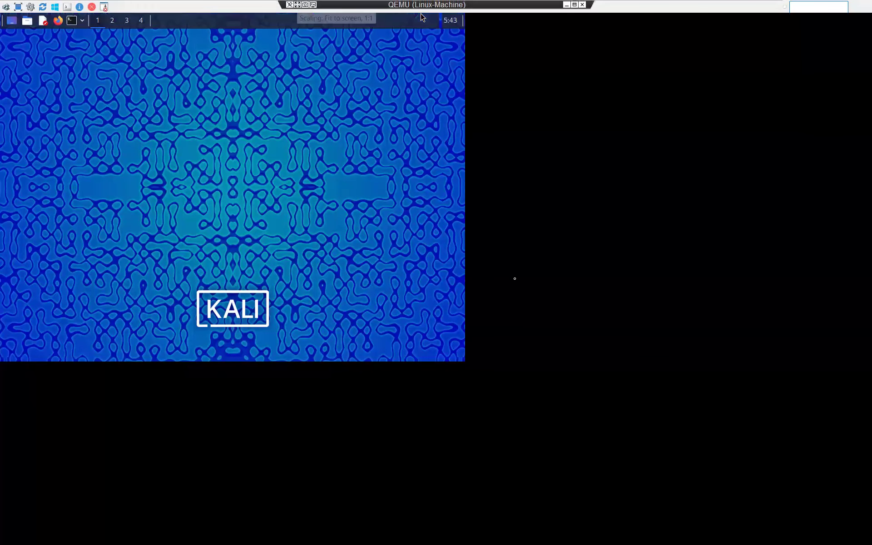
pyautogui.click(298, 4)
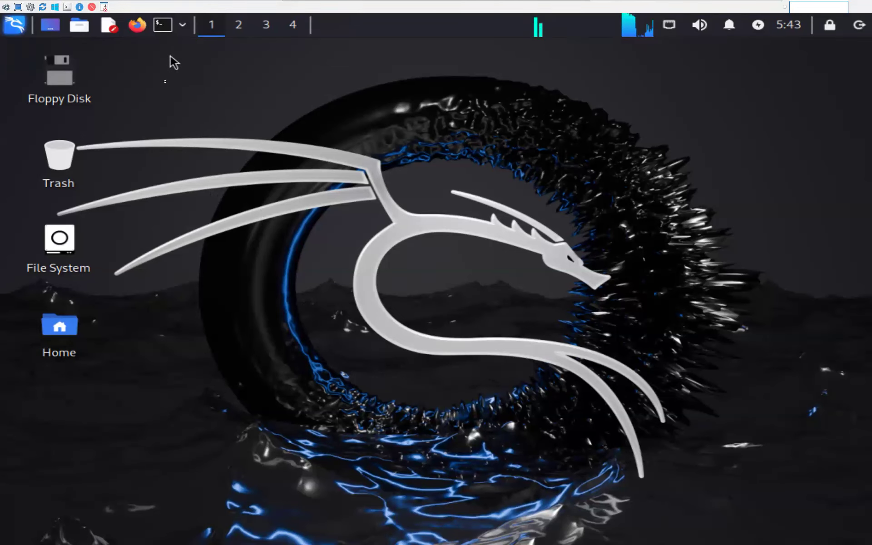
pyautogui.hotkey('ctrl', 'alt', 't')
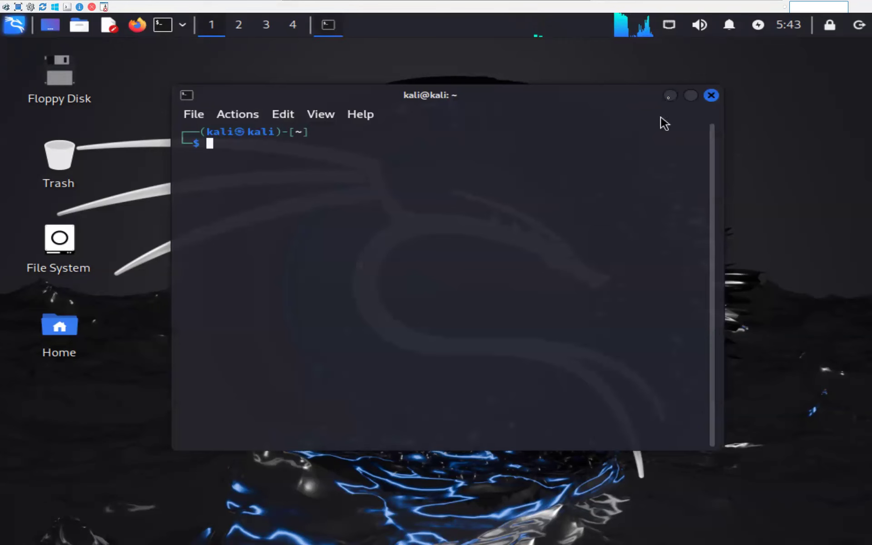
pyautogui.click(669, 96)
pyautogui.click(137, 26)
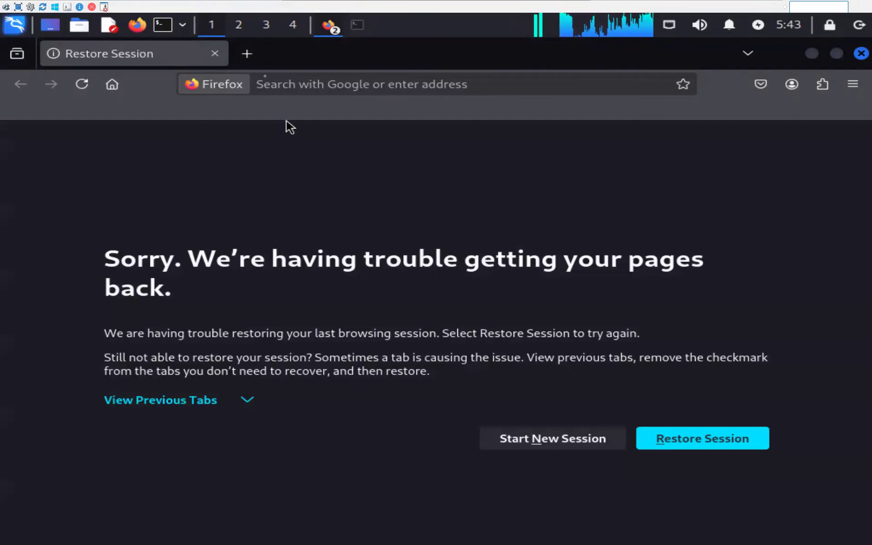
pyautogui.click(256, 63)
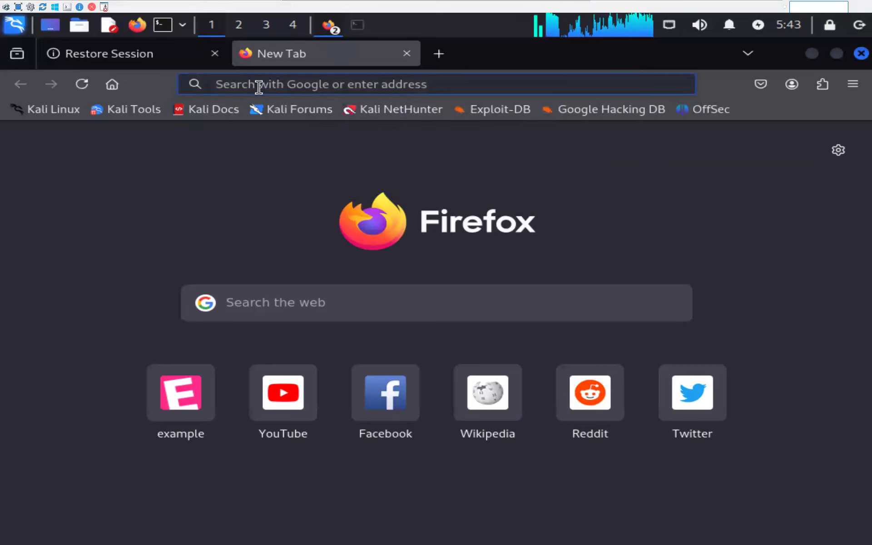
pyautogui.write('htt')
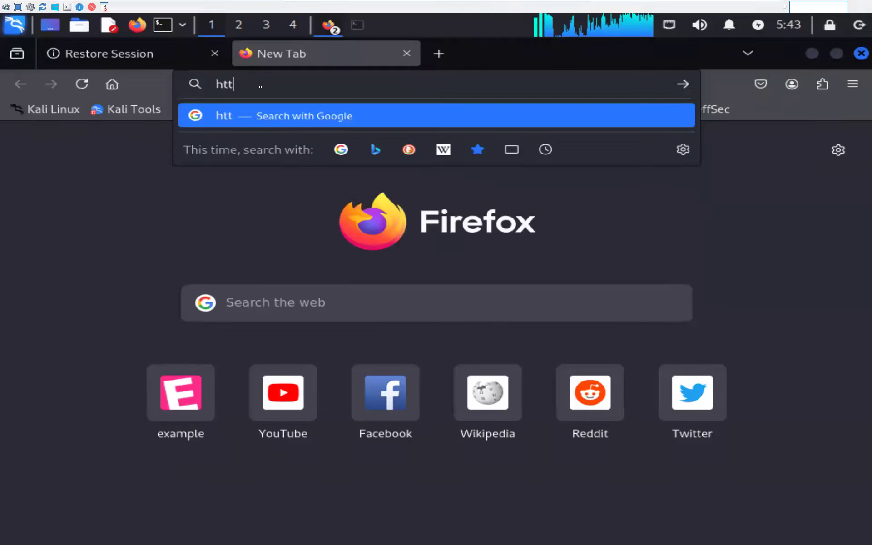
pyautogui.write('p://ww')
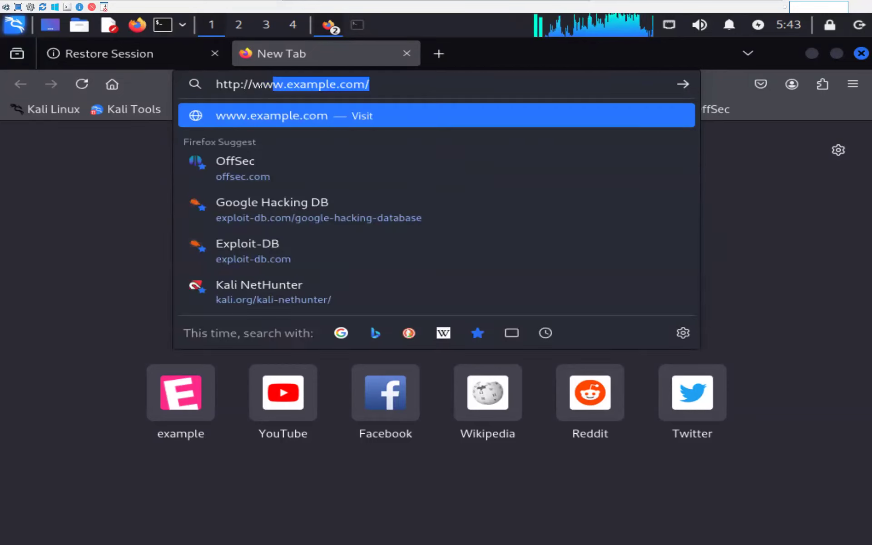
pyautogui.write('w.')
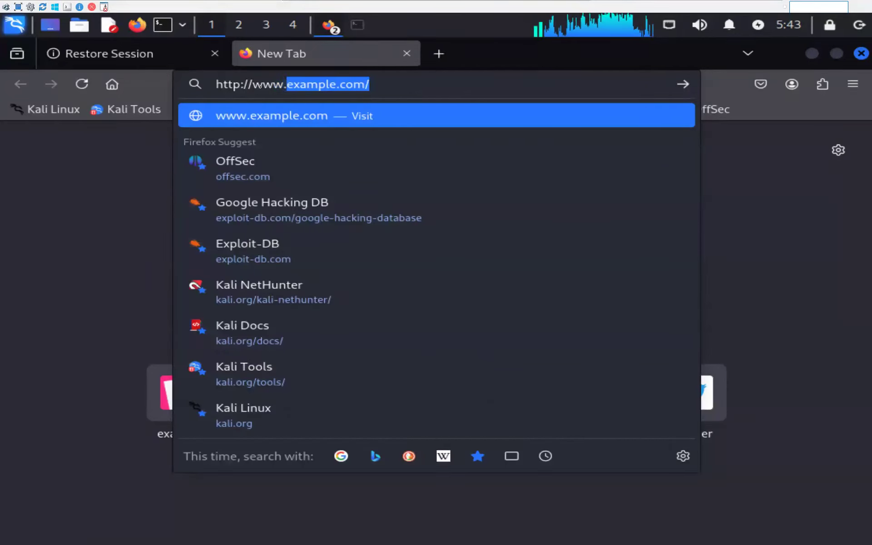
pyautogui.write('abc.com')
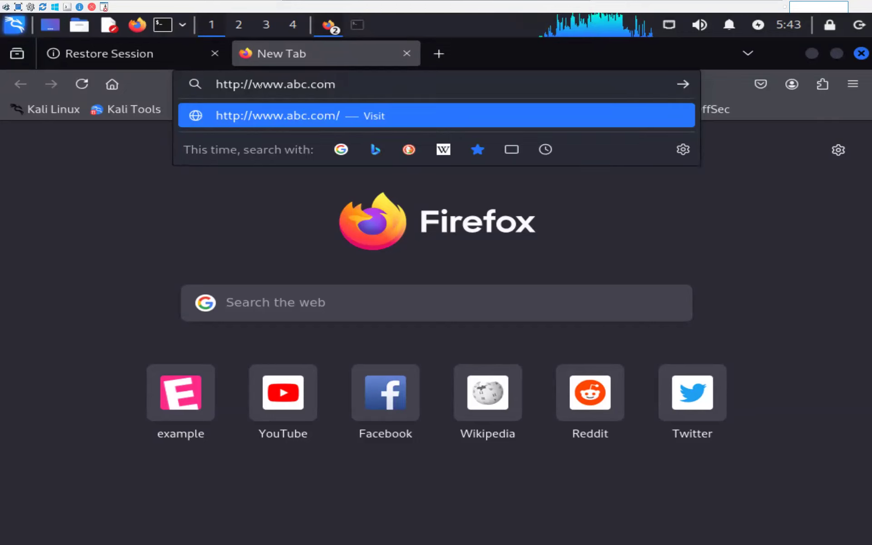
pyautogui.press('Return')
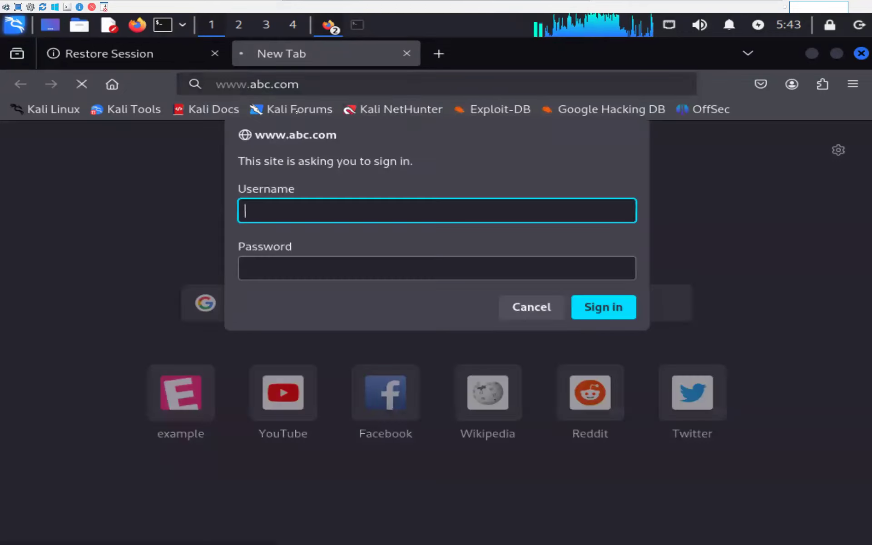
# Sign in as admin with the account password and confirm the page heading names Server3.
pyautogui.write('admin')
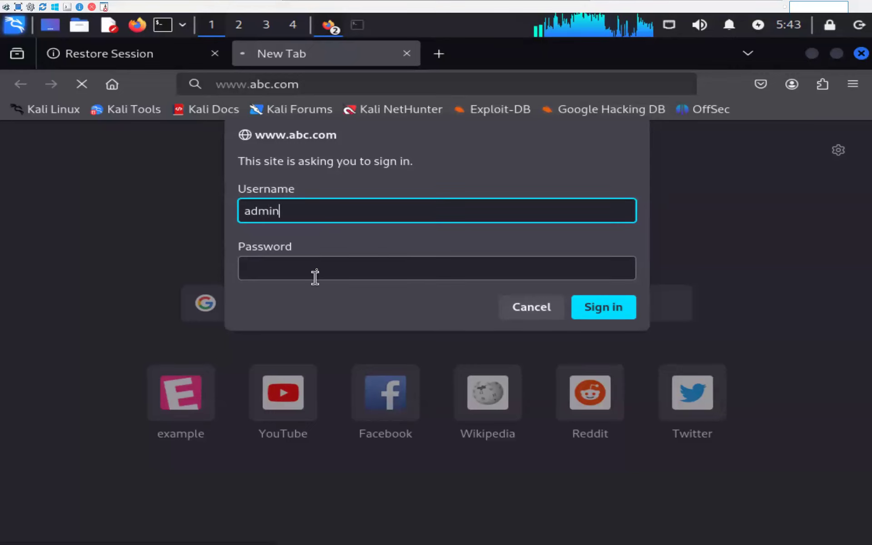
pyautogui.click(315, 275)
pyautogui.write('123')
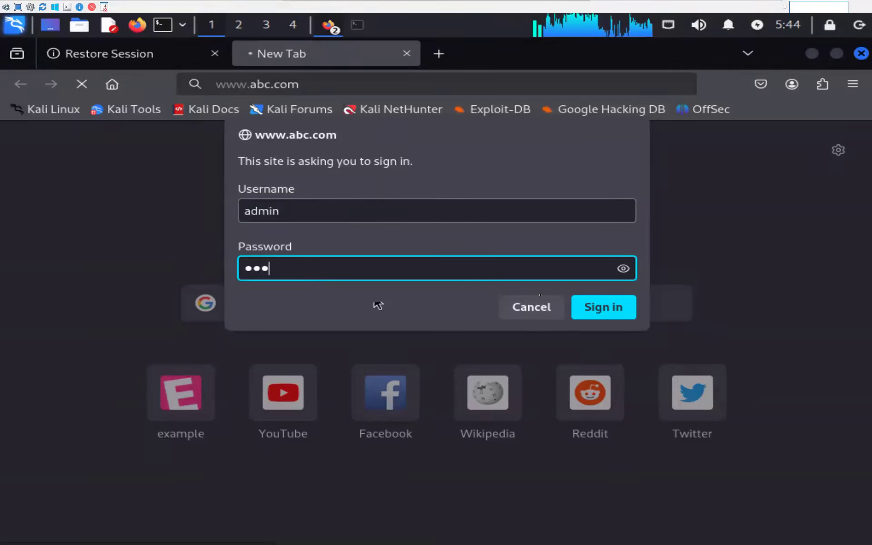
pyautogui.click(594, 315)
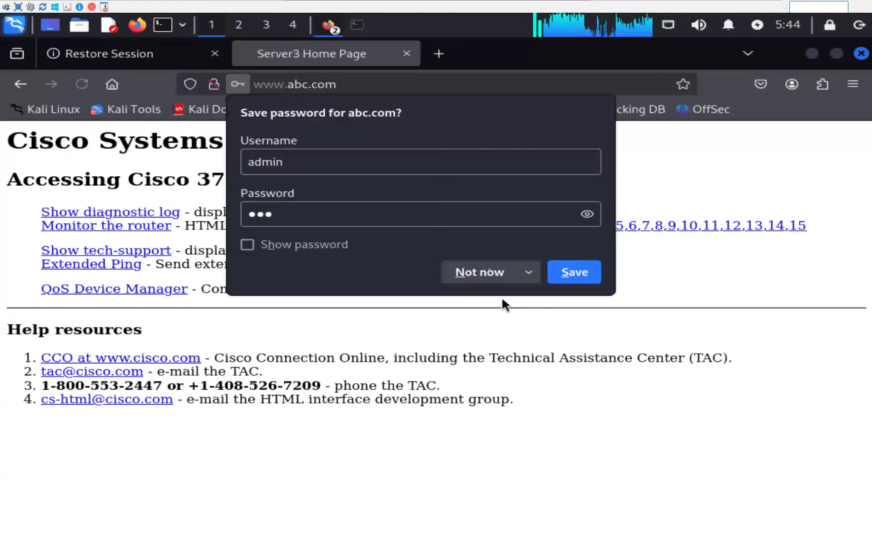
pyautogui.click(482, 272)
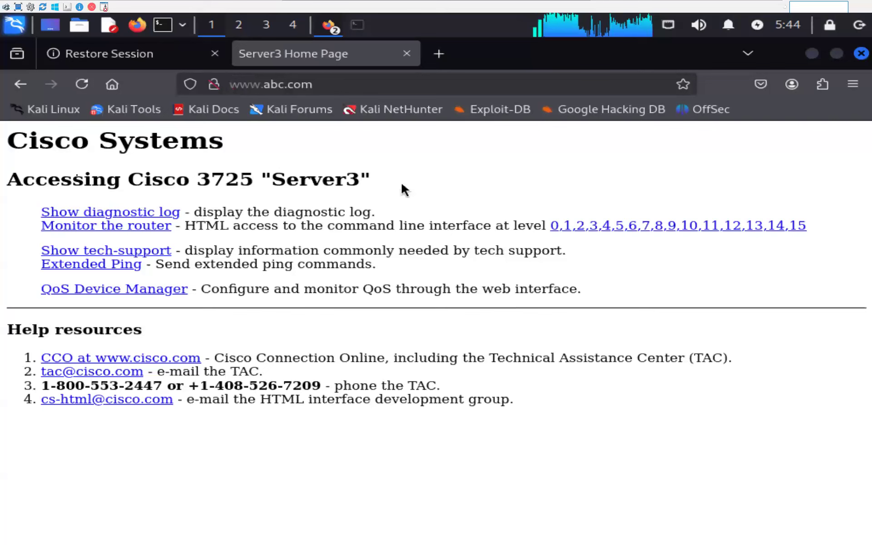
pyautogui.moveTo(402, 188); pyautogui.dragTo(27, 180)
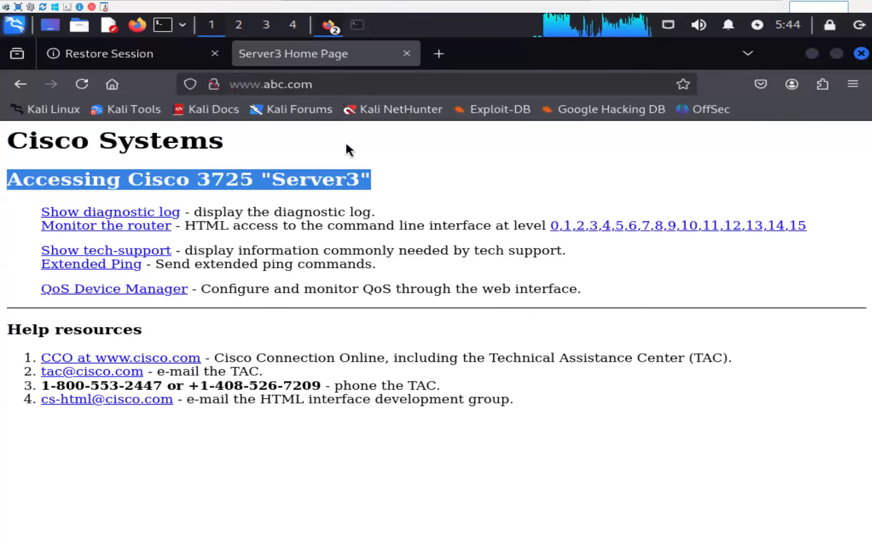
pyautogui.click(323, 205)
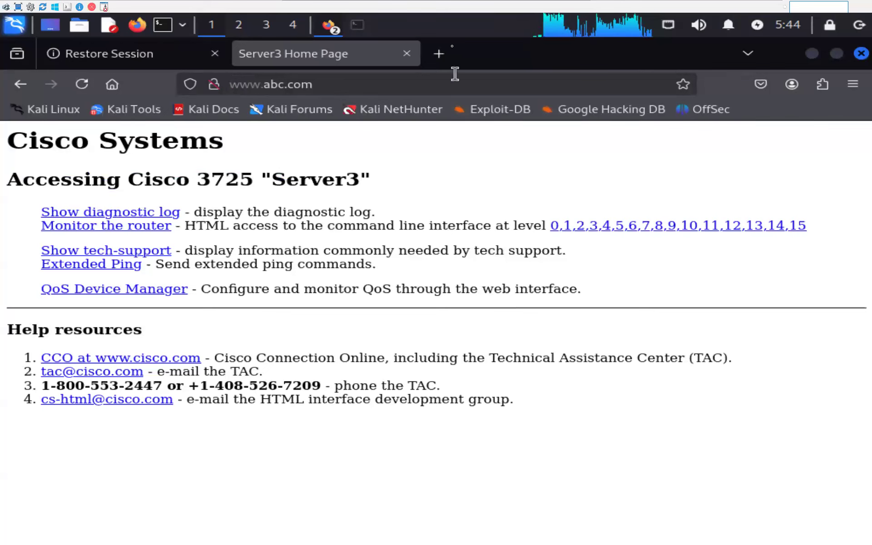
pyautogui.click(439, 54)
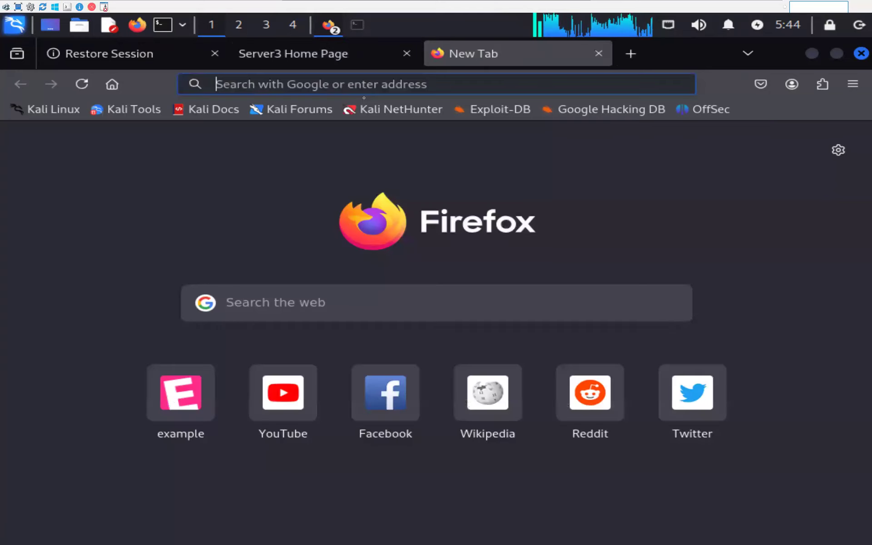
pyautogui.write('http')
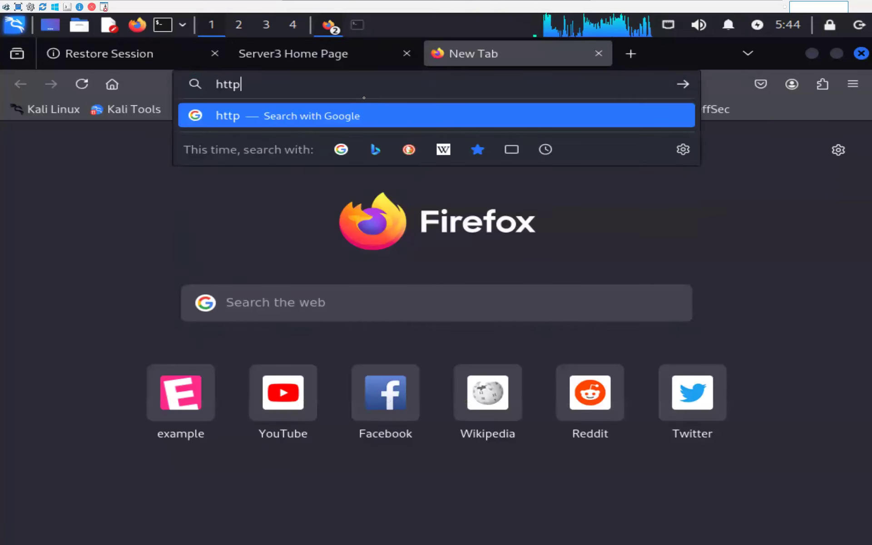
pyautogui.write('://www')
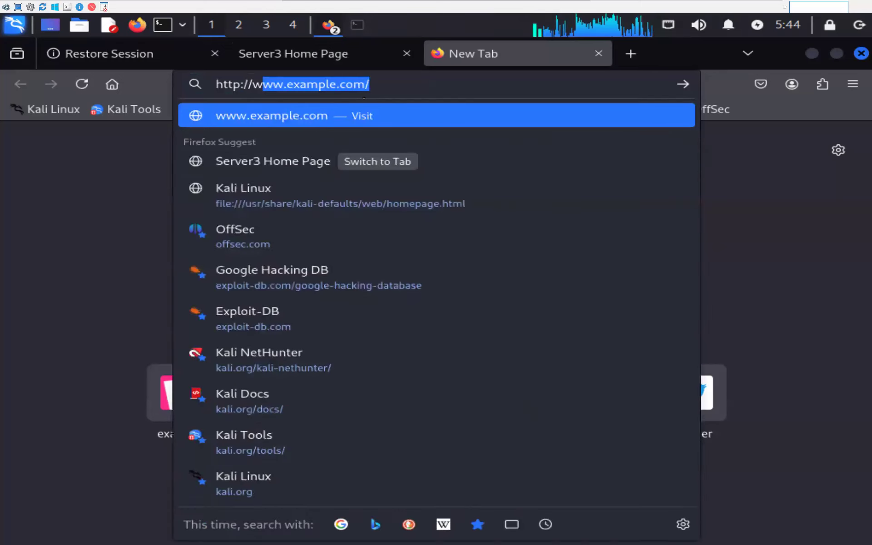
pyautogui.write('.exa')
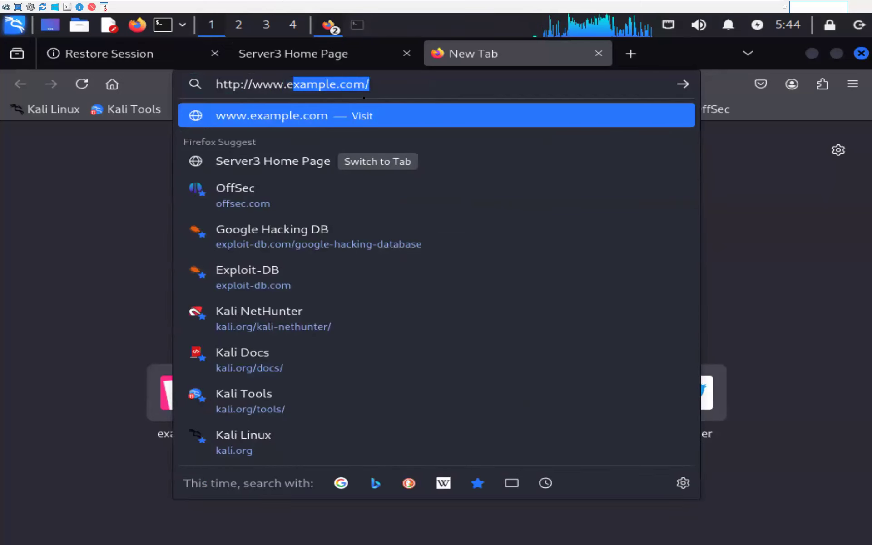
pyautogui.press('Return')
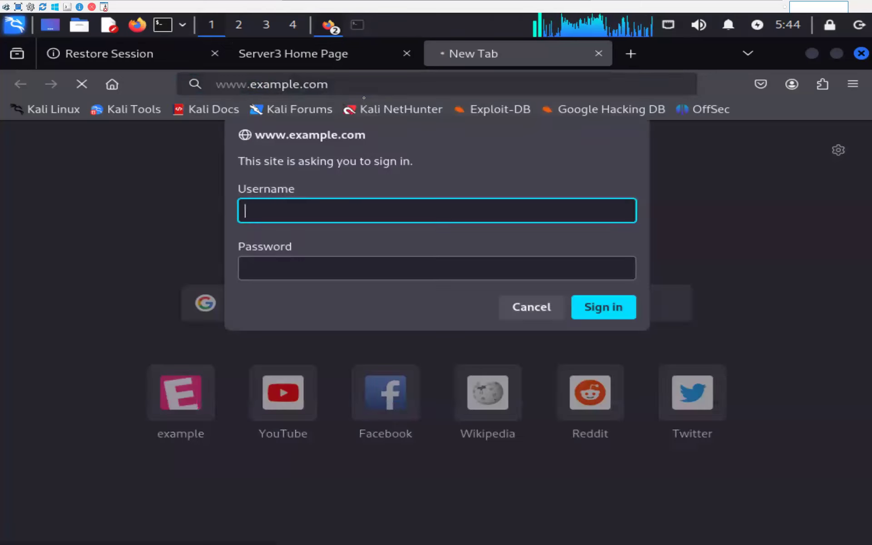
# Sign in as admin with the account password, confirm the Server1 heading, and minimize the window.
pyautogui.write('admin')
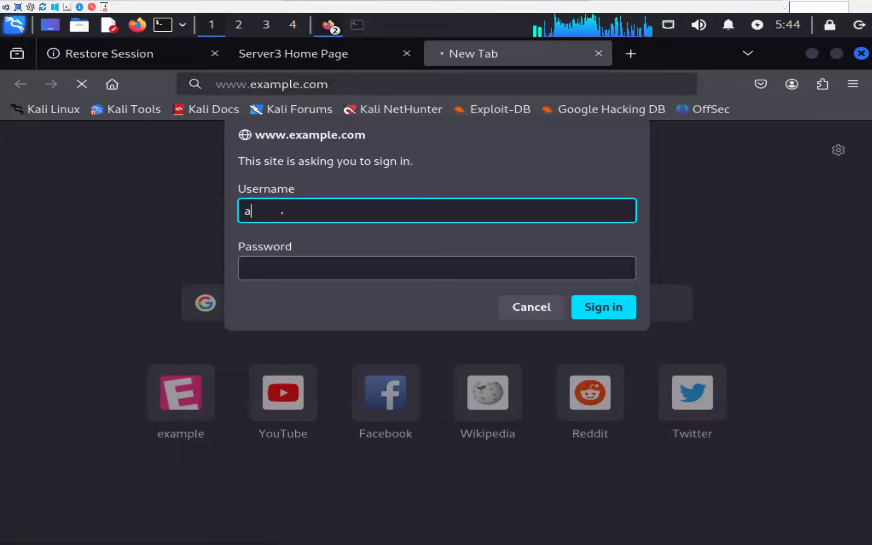
pyautogui.click(285, 271)
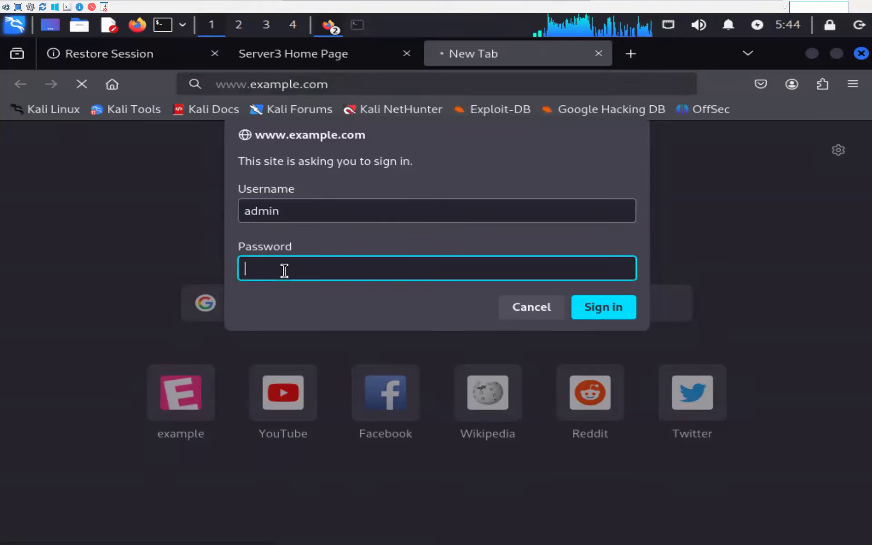
pyautogui.write('123')
pyautogui.click(605, 306)
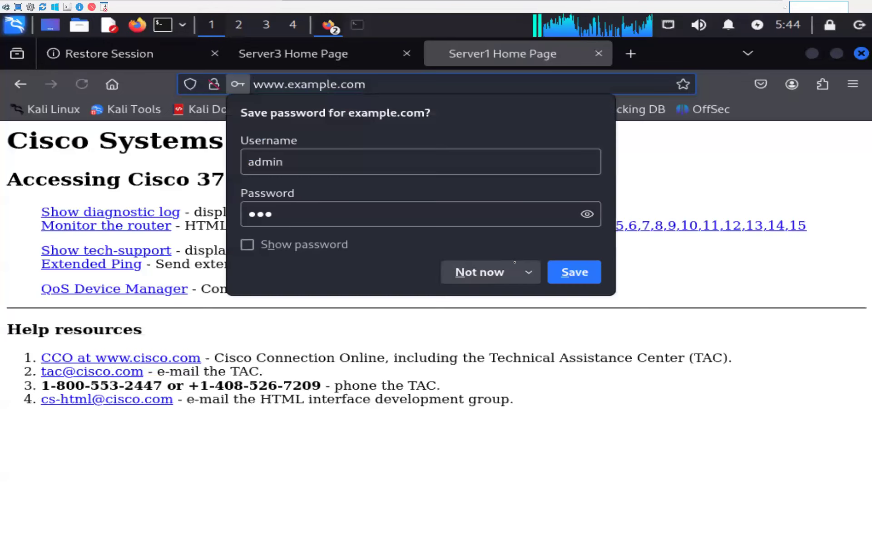
pyautogui.click(506, 272)
pyautogui.moveTo(252, 179); pyautogui.dragTo(467, 180)
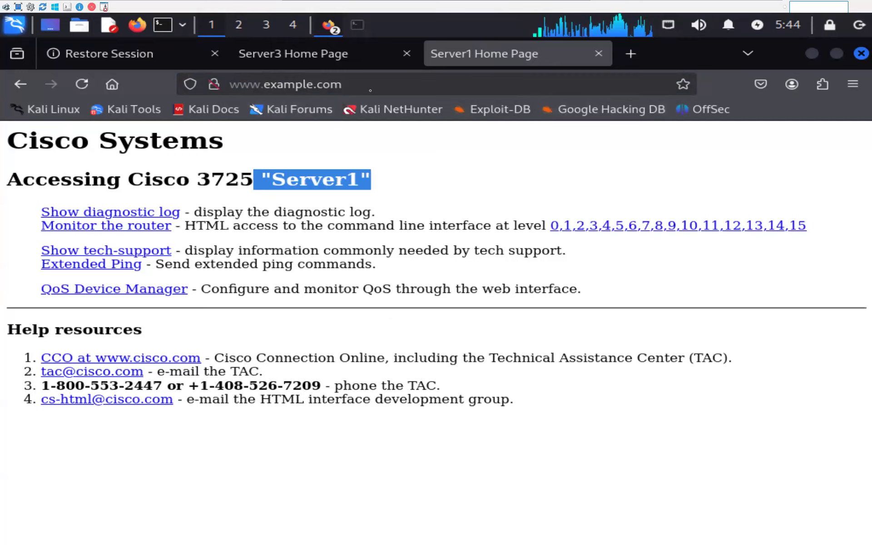
pyautogui.click(813, 53)
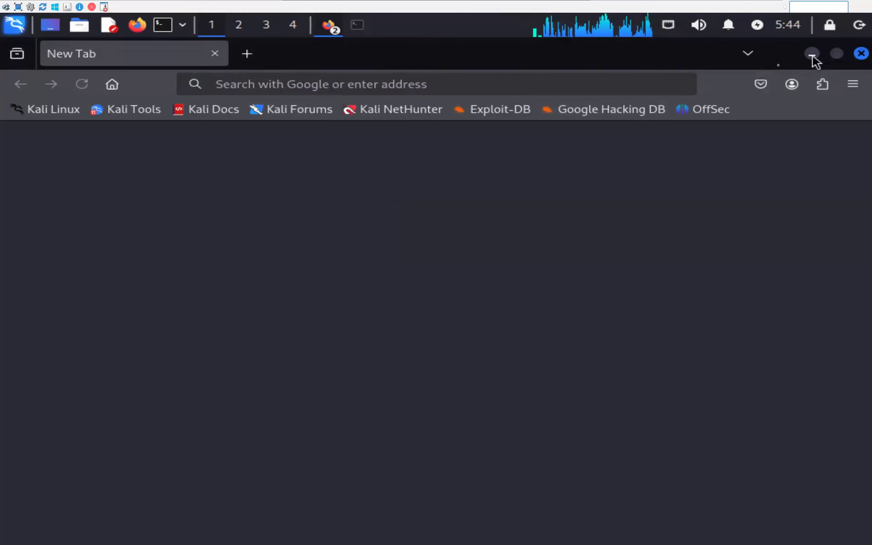
pyautogui.click(813, 54)
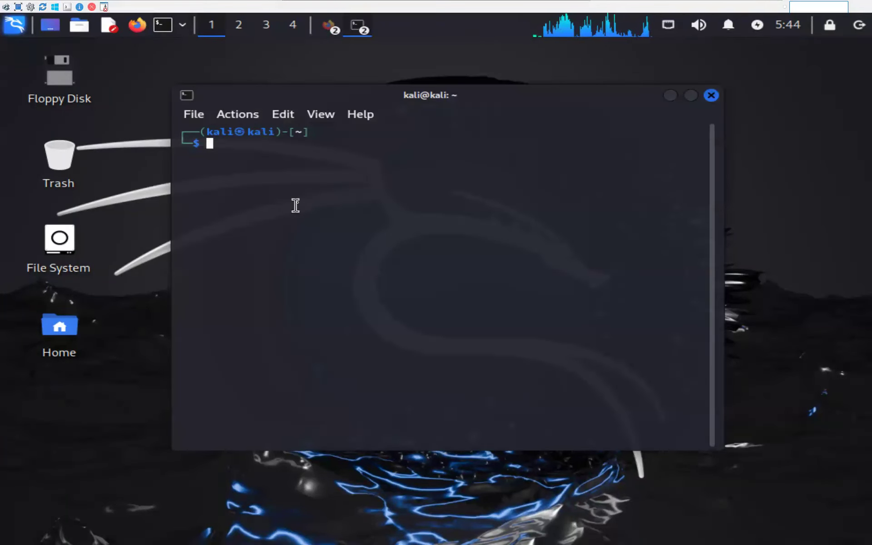
pyautogui.write('dig ')
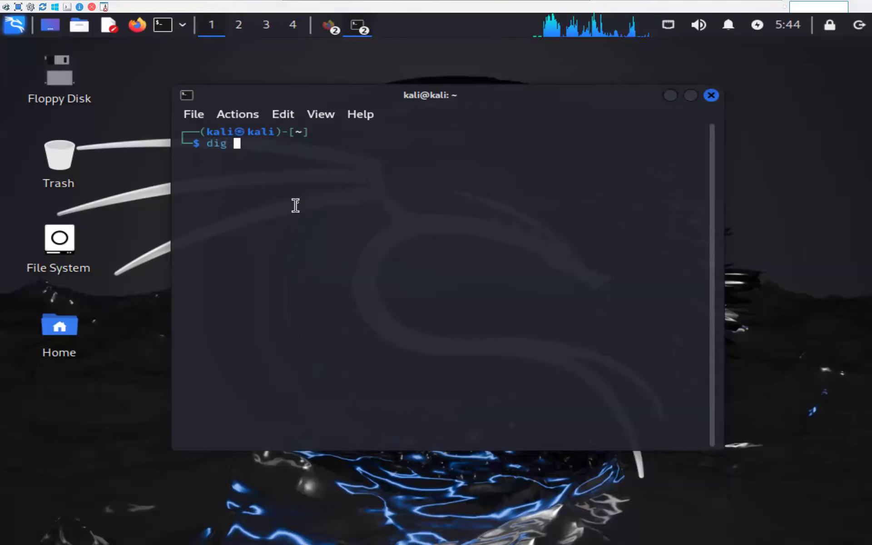
pyautogui.write('www.example.com @')
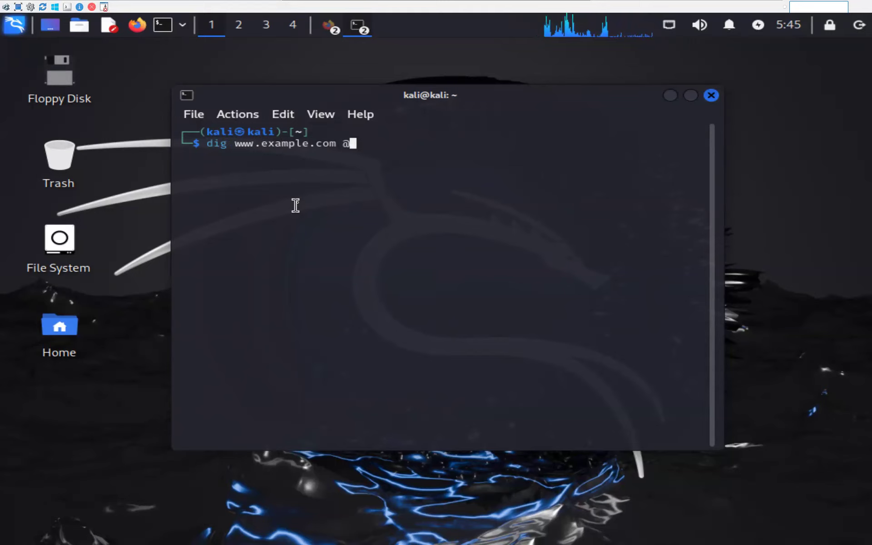
pyautogui.write('192.16')
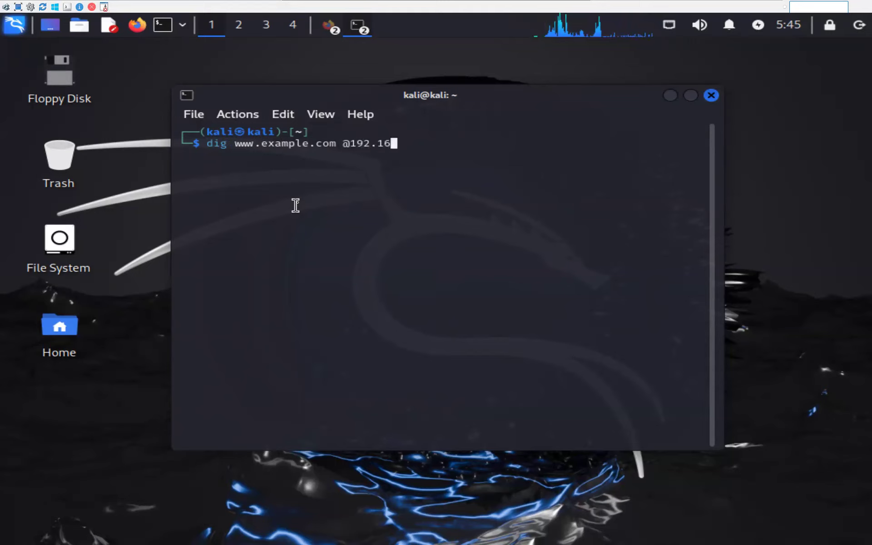
pyautogui.write('8.1.127')
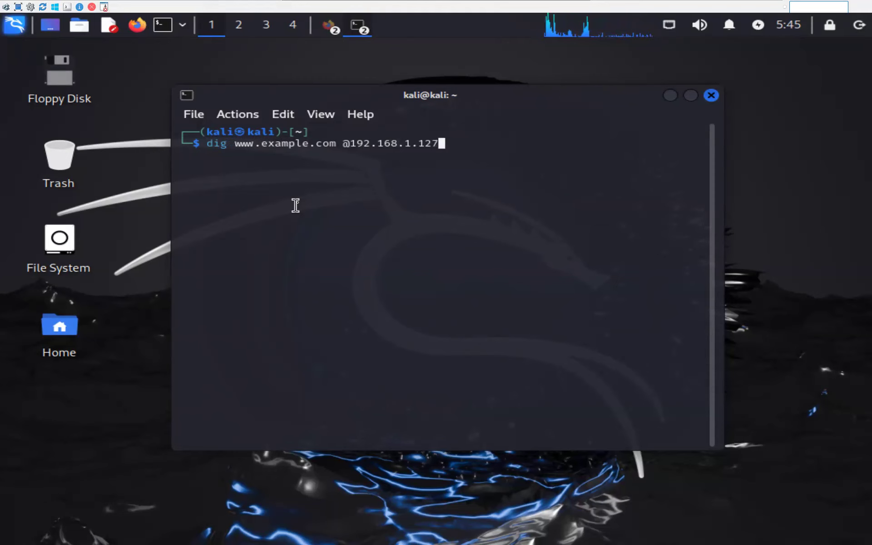
pyautogui.press('Return')
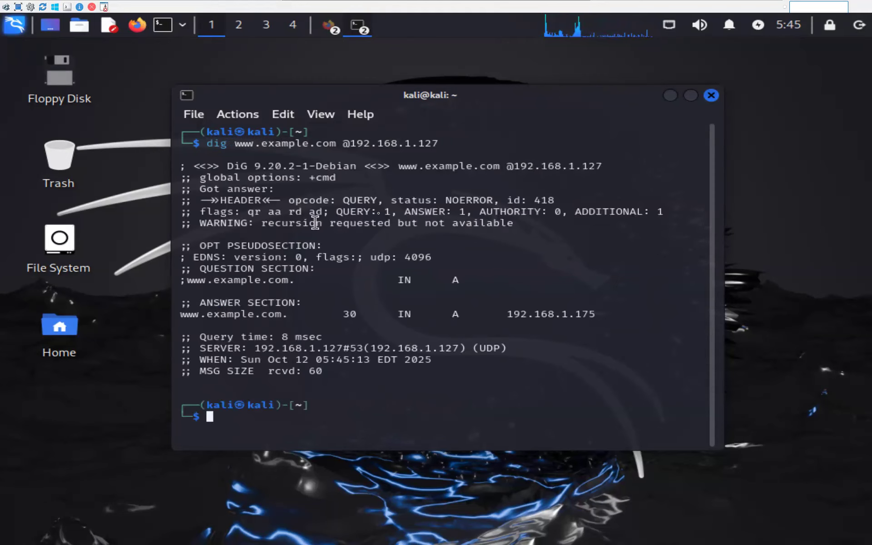
pyautogui.moveTo(504, 313); pyautogui.dragTo(604, 315)
pyautogui.click(496, 371)
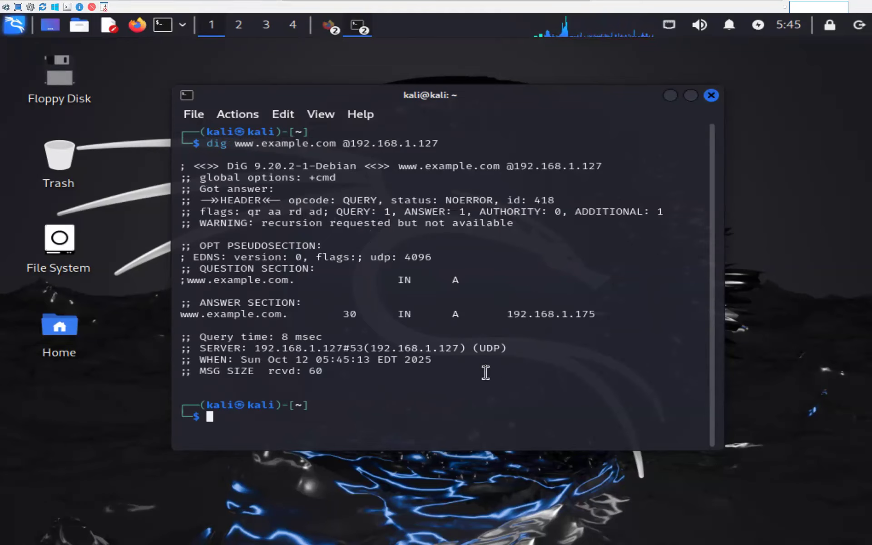
pyautogui.press('Up')
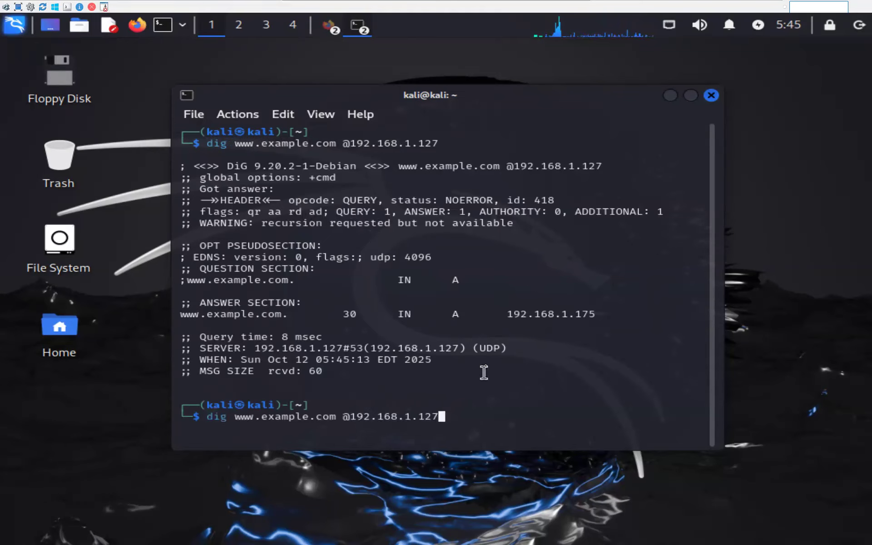
pyautogui.press('Left')
pyautogui.press('Left')
pyautogui.press('Left')
pyautogui.press('Left')
pyautogui.press('Left')
pyautogui.press('Left')
pyautogui.press('Left')
pyautogui.press('Left')
pyautogui.press('Left')
pyautogui.press('Left')
pyautogui.press('Left')
pyautogui.press('Left')
pyautogui.press('Left')
pyautogui.press('Left')
pyautogui.press('Left')
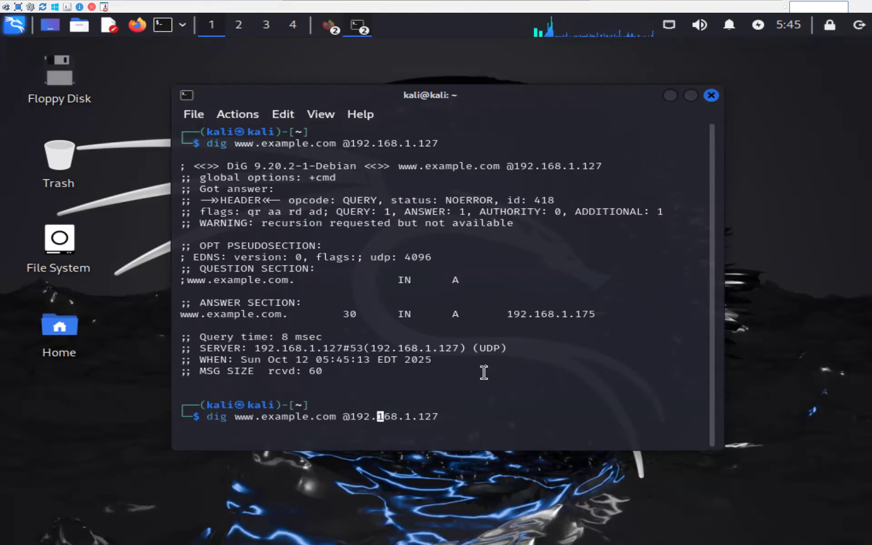
pyautogui.press('Left')
pyautogui.press('Left')
pyautogui.press('Left')
pyautogui.press('Left')
pyautogui.press('Left')
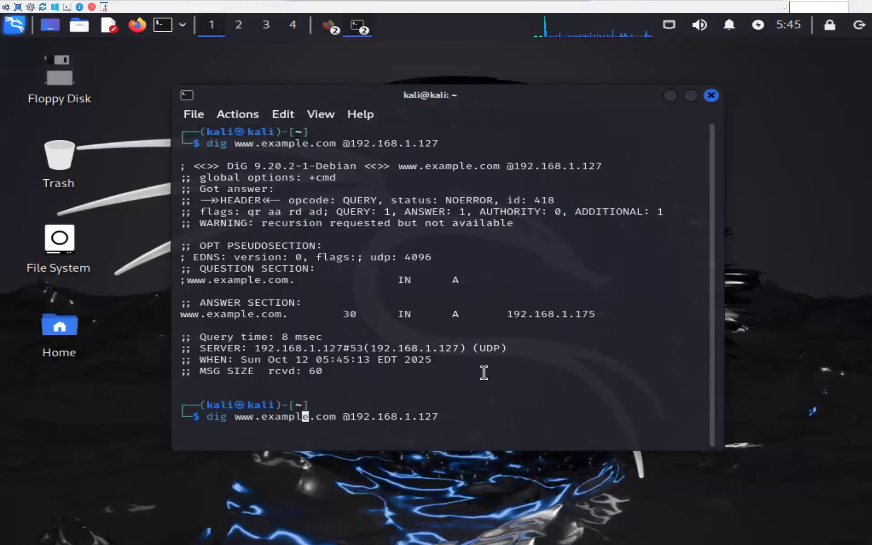
pyautogui.press('BackSpace')
pyautogui.press('BackSpace')
pyautogui.press('BackSpace')
pyautogui.press('BackSpace')
pyautogui.press('BackSpace')
pyautogui.press('BackSpace')
pyautogui.press('Right')
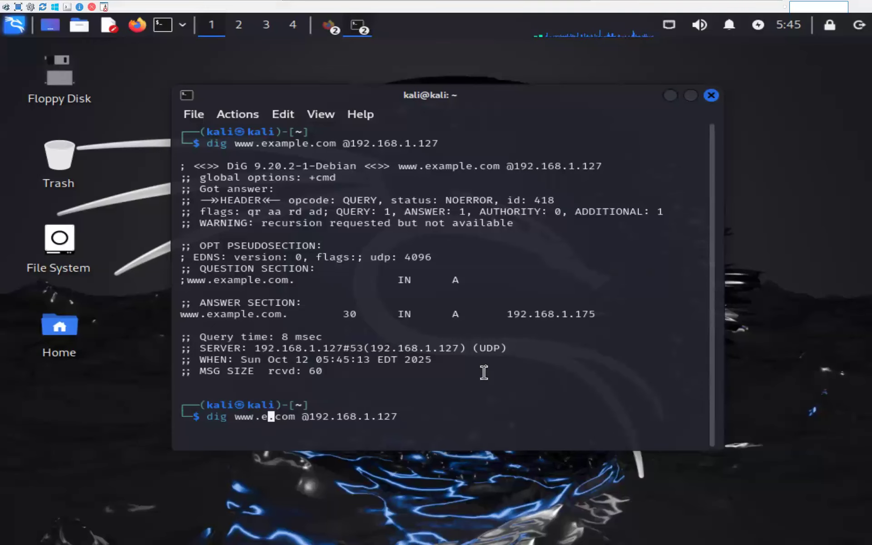
pyautogui.press('BackSpace')
pyautogui.write('abc')
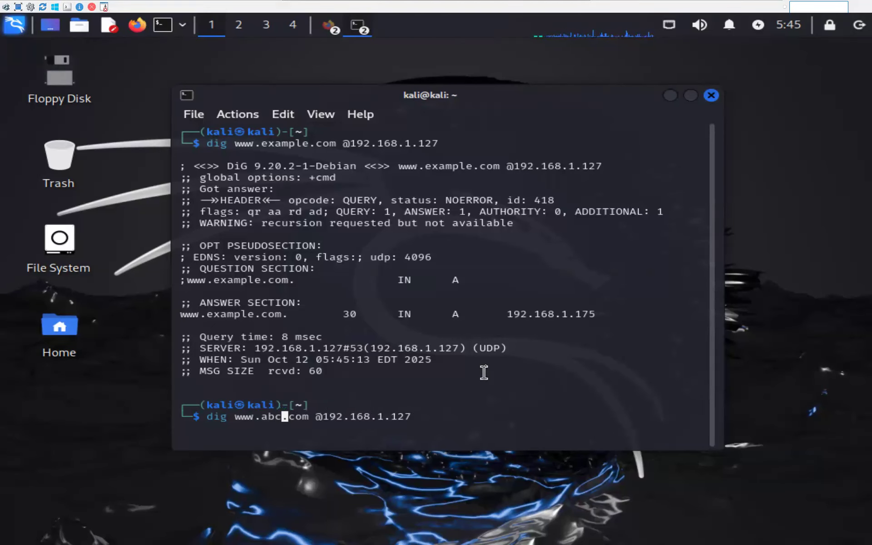
pyautogui.press('Return')
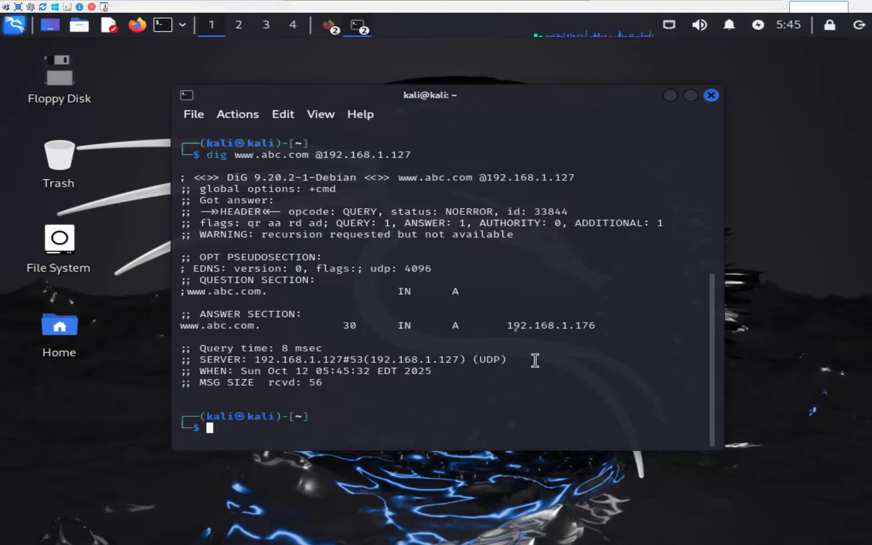
pyautogui.moveTo(506, 325); pyautogui.dragTo(616, 327)
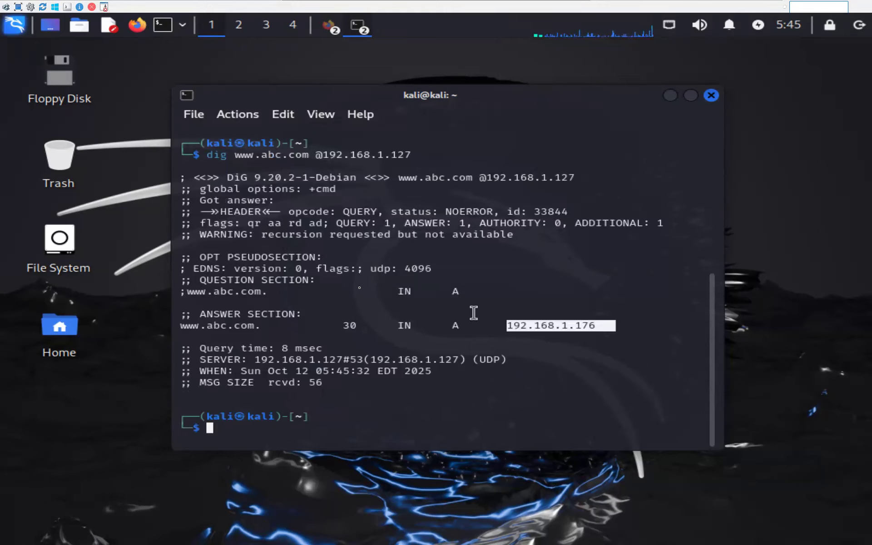
pyautogui.scroll(3, 362, 342)
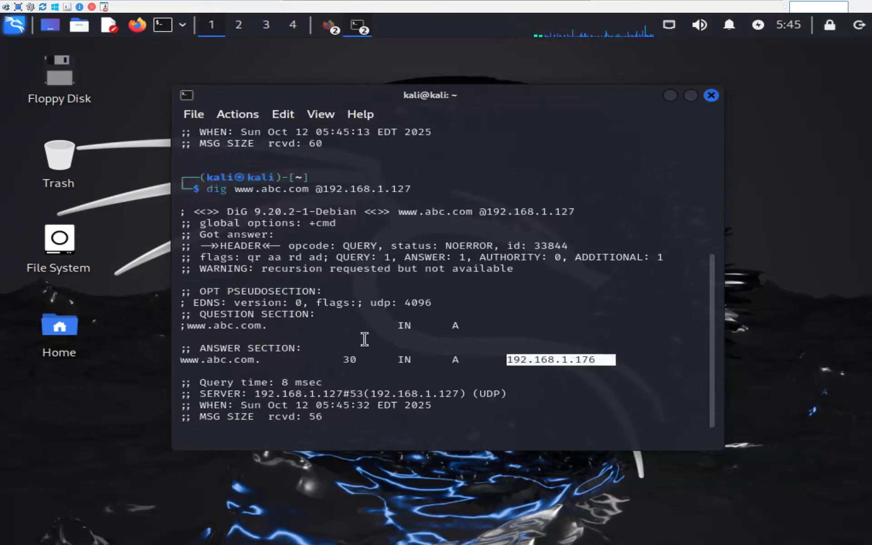
pyautogui.scroll(-2, 362, 342)
pyautogui.scroll(5, 366, 337)
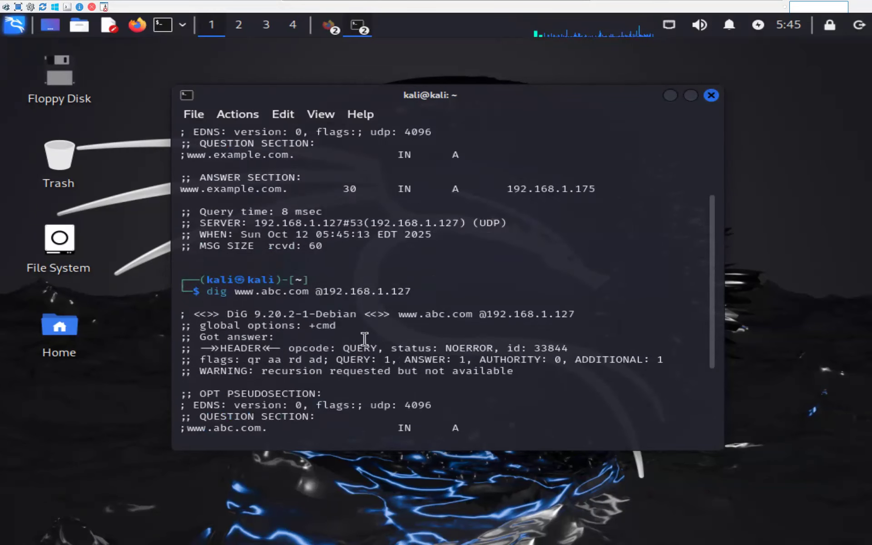
pyautogui.scroll(-6, 366, 338)
pyautogui.scroll(-1, 366, 337)
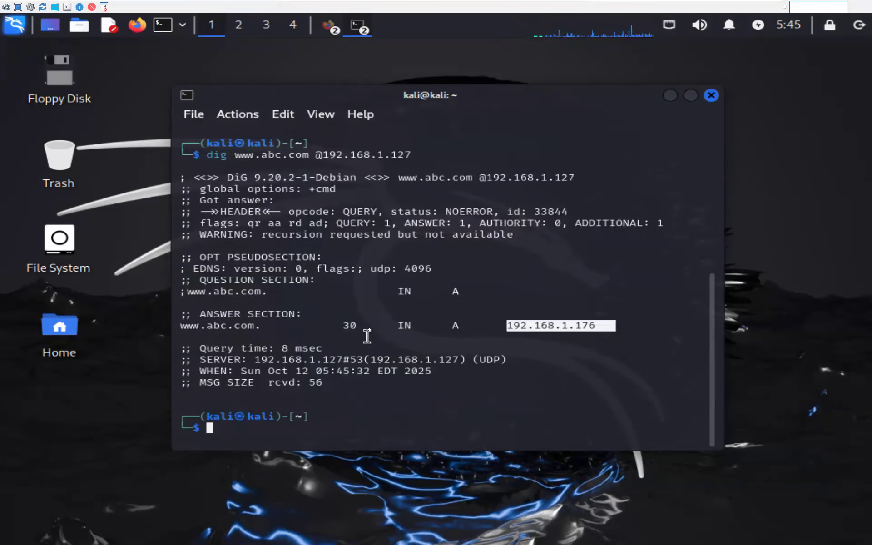
pyautogui.press('Up')
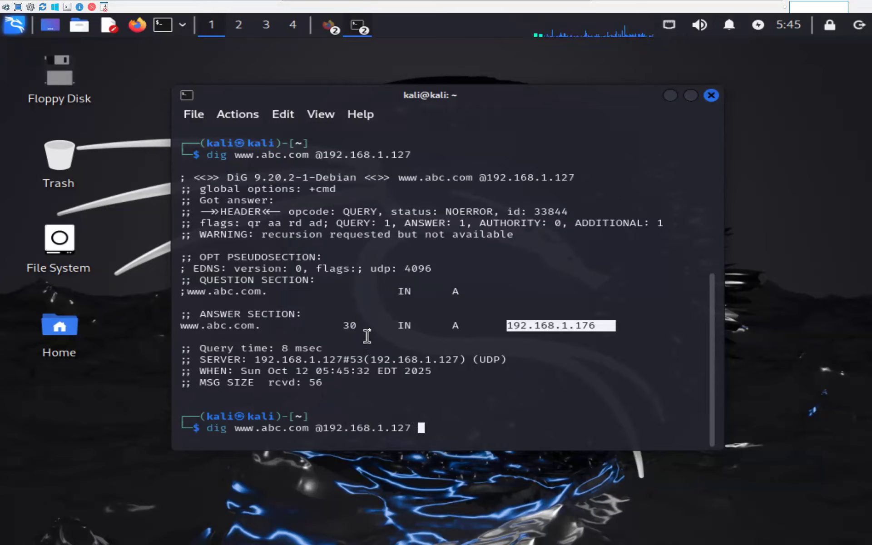
pyautogui.write('+')
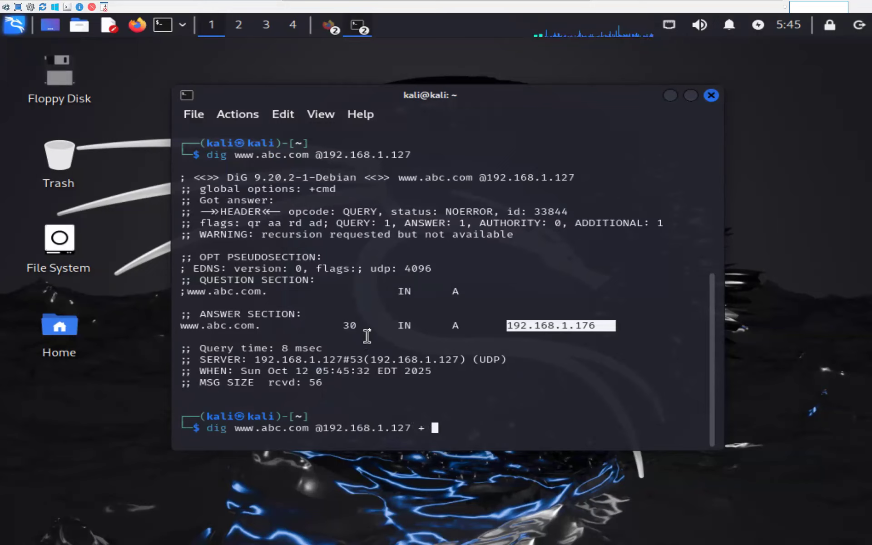
pyautogui.press('BackSpace')
pyautogui.write('dnssec')
pyautogui.press('Return')
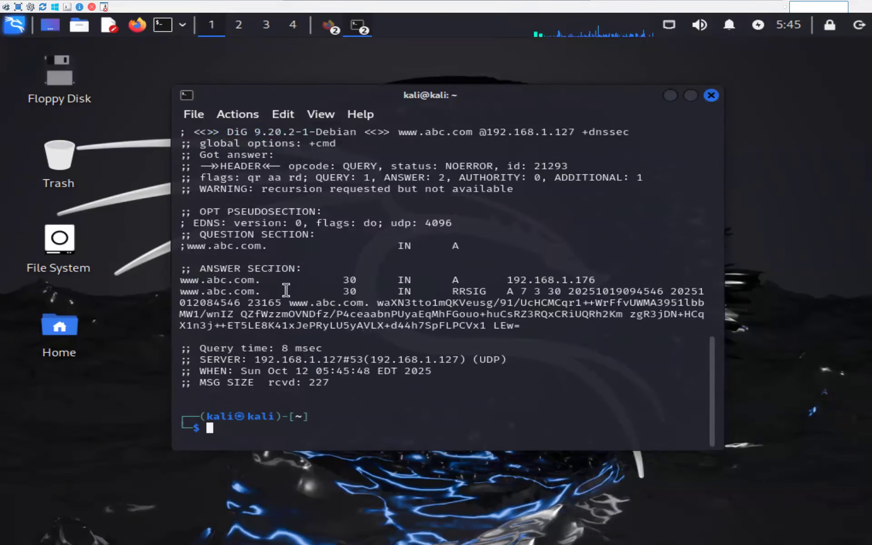
pyautogui.click(690, 96)
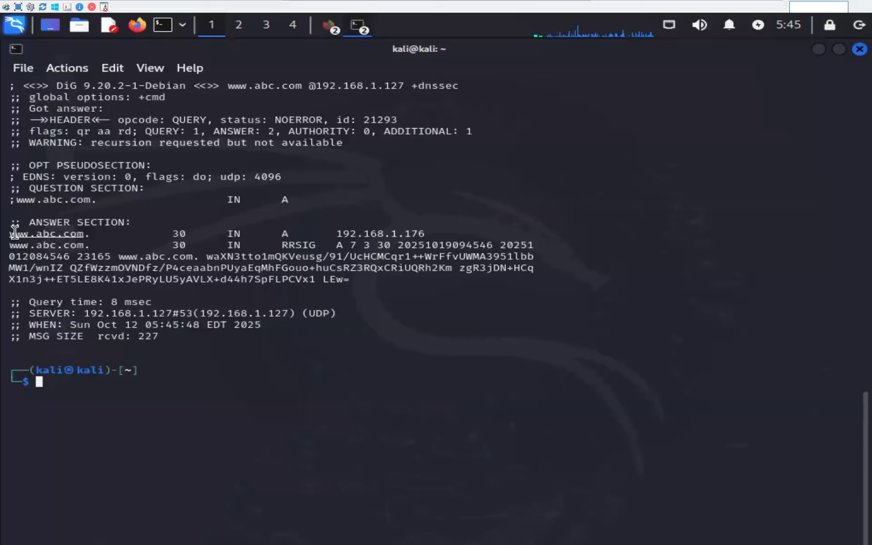
# Highlight the A record and the wrapped RRSIG signature text in the answer.
pyautogui.moveTo(14, 233); pyautogui.dragTo(131, 248)
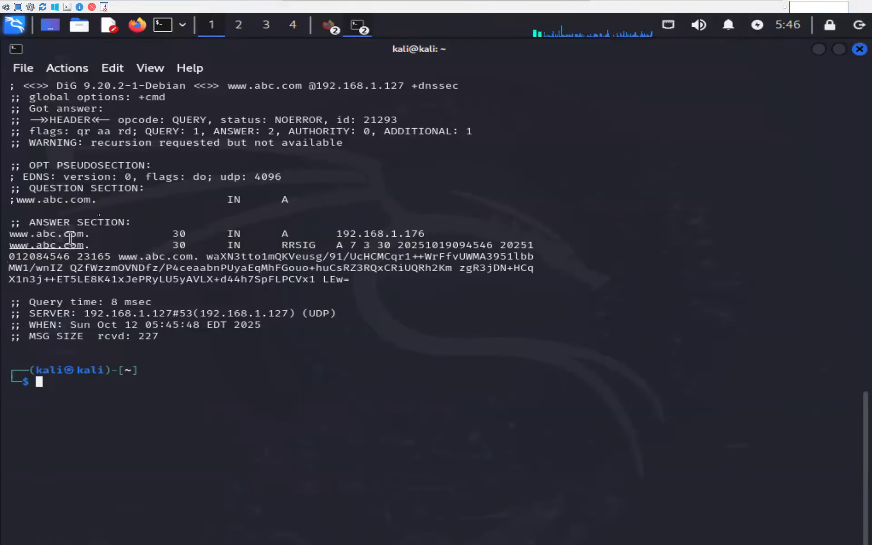
pyautogui.moveTo(9, 233); pyautogui.dragTo(435, 232)
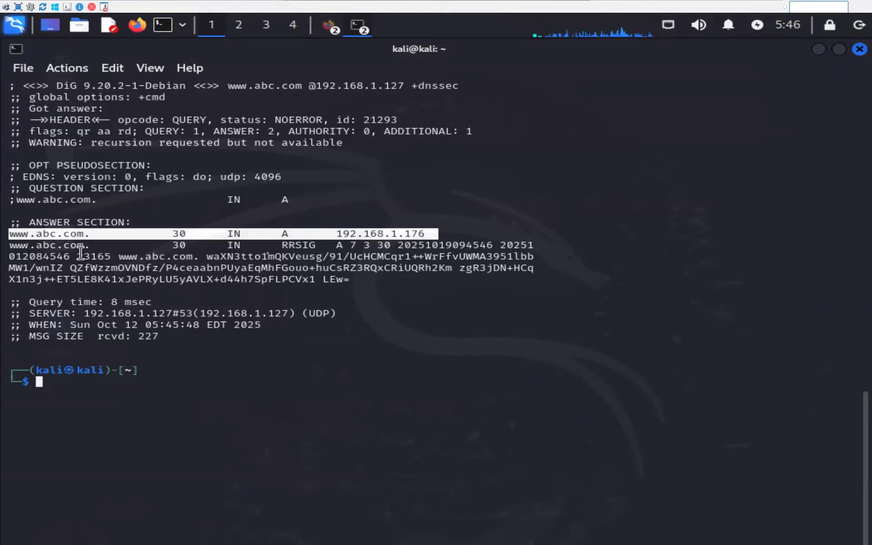
pyautogui.doubleClick(284, 246)
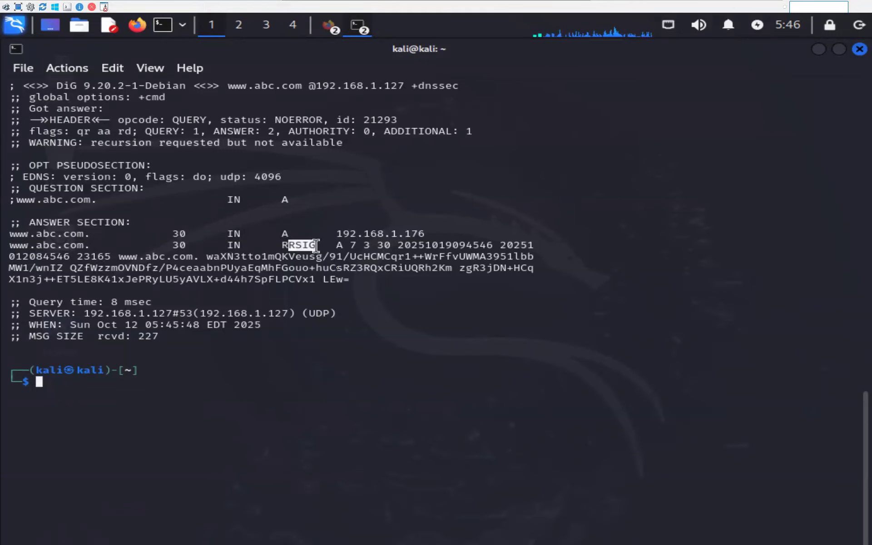
pyautogui.moveTo(364, 290)
pyautogui.mouseDown()
pyautogui.moveTo(343, 281)
pyautogui.moveTo(9, 280)
pyautogui.moveTo(6, 257)
pyautogui.mouseUp()
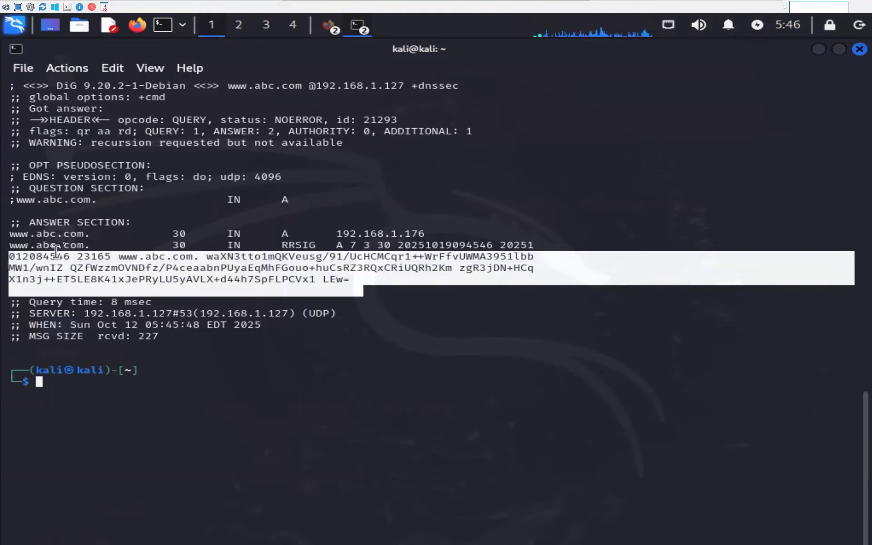
pyautogui.click(61, 260)
pyautogui.doubleClick(84, 246)
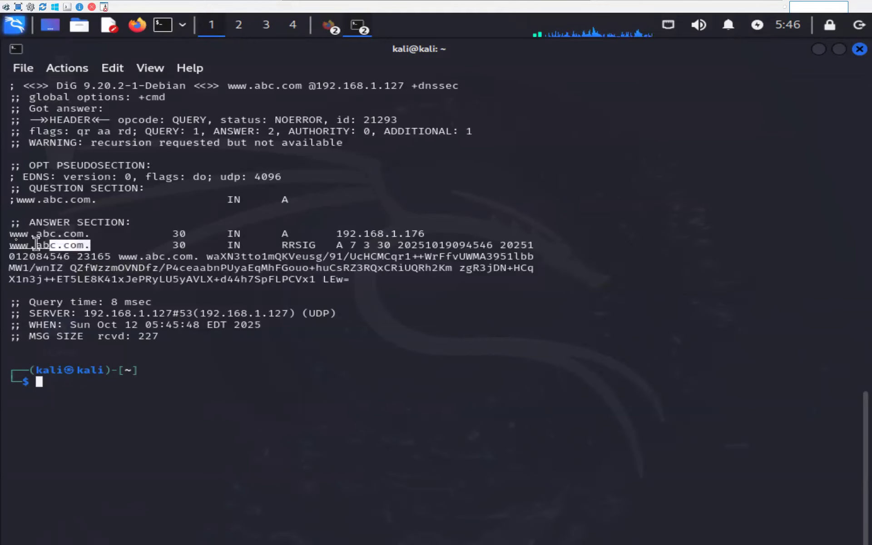
pyautogui.moveTo(366, 285)
pyautogui.mouseDown()
pyautogui.moveTo(61, 270)
pyautogui.moveTo(39, 261)
pyautogui.moveTo(299, 269)
pyautogui.moveTo(384, 281)
pyautogui.mouseUp()
pyautogui.click(288, 298)
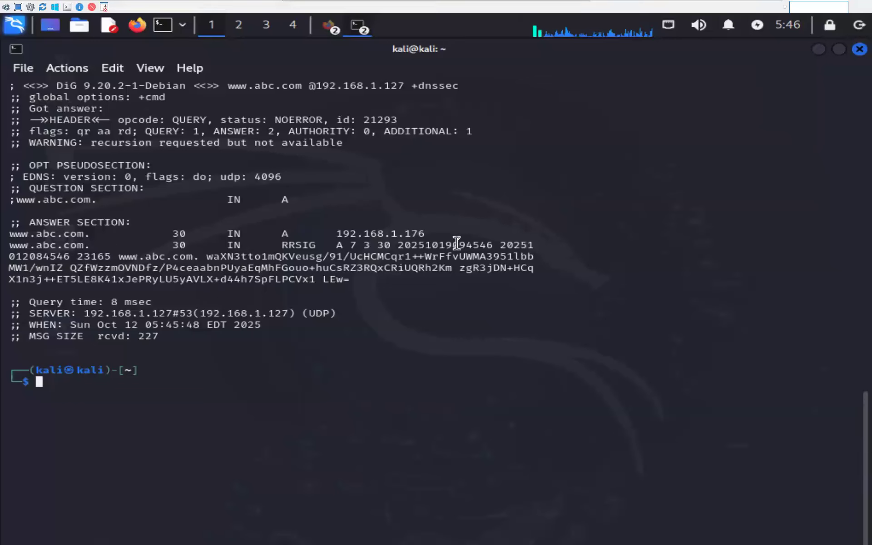
pyautogui.moveTo(15, 257); pyautogui.dragTo(371, 278)
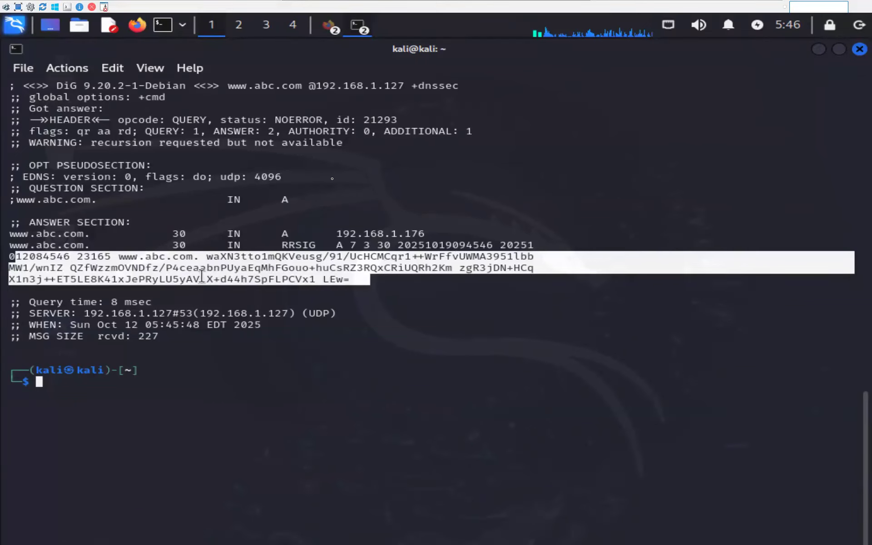
pyautogui.click(530, 297)
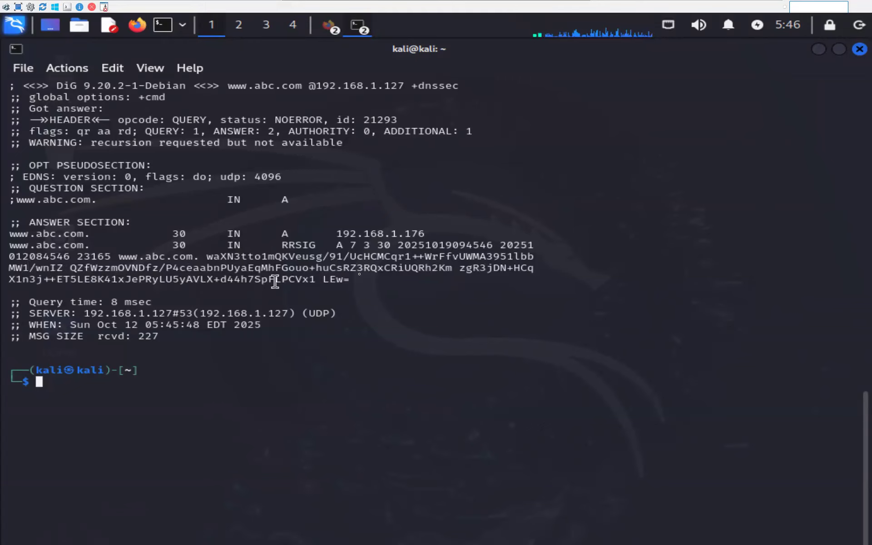
pyautogui.moveTo(355, 279); pyautogui.dragTo(9, 258)
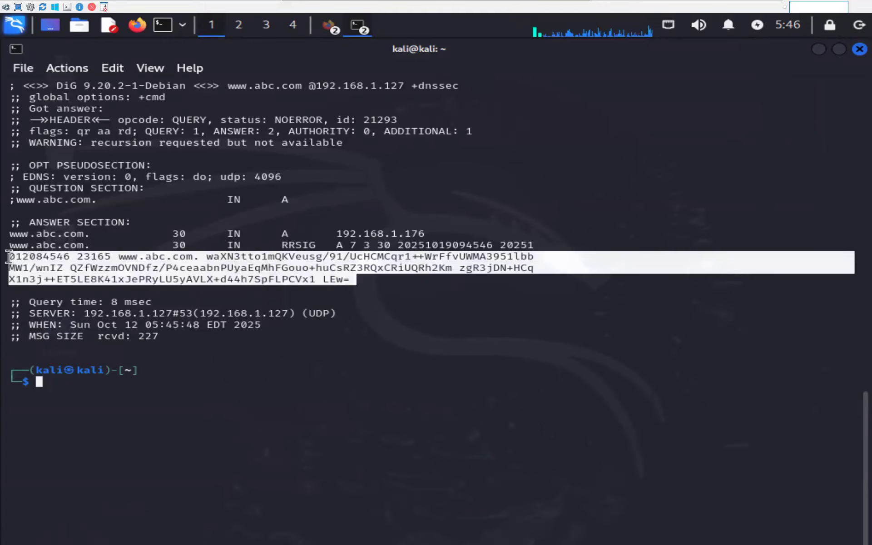
pyautogui.click(377, 312)
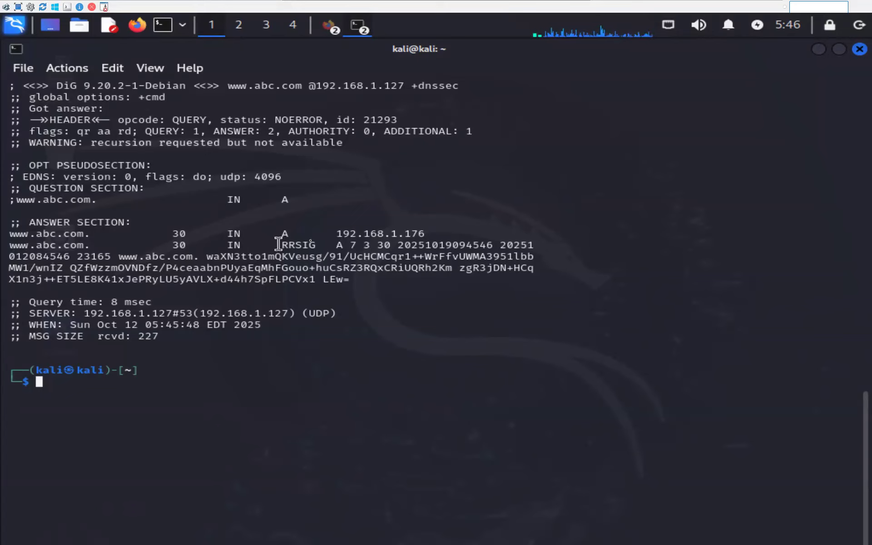
# Re-mark the RRSIG type, the A 192.168.1.176 line and the signature lines.
pyautogui.moveTo(288, 245); pyautogui.dragTo(321, 245)
pyautogui.click(310, 249)
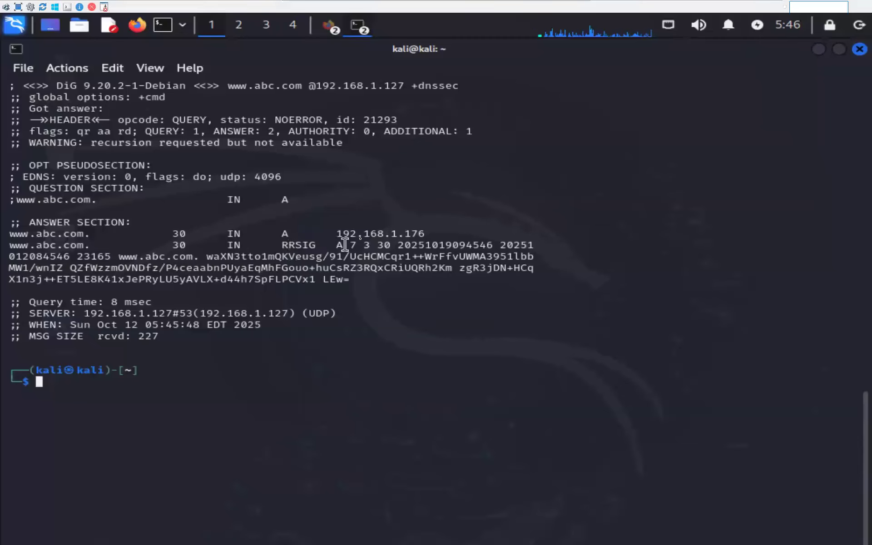
pyautogui.moveTo(10, 234)
pyautogui.mouseDown()
pyautogui.moveTo(445, 223)
pyautogui.moveTo(465, 245)
pyautogui.mouseUp()
pyautogui.moveTo(29, 257)
pyautogui.mouseDown()
pyautogui.moveTo(282, 273)
pyautogui.moveTo(541, 271)
pyautogui.moveTo(411, 306)
pyautogui.mouseUp()
pyautogui.click(126, 260)
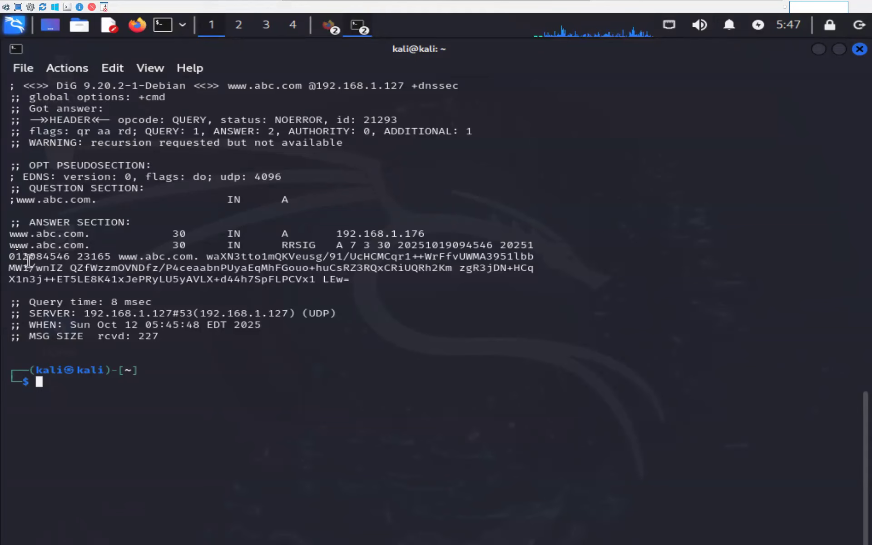
pyautogui.moveTo(22, 257)
pyautogui.mouseDown()
pyautogui.moveTo(419, 269)
pyautogui.moveTo(424, 280)
pyautogui.mouseUp()
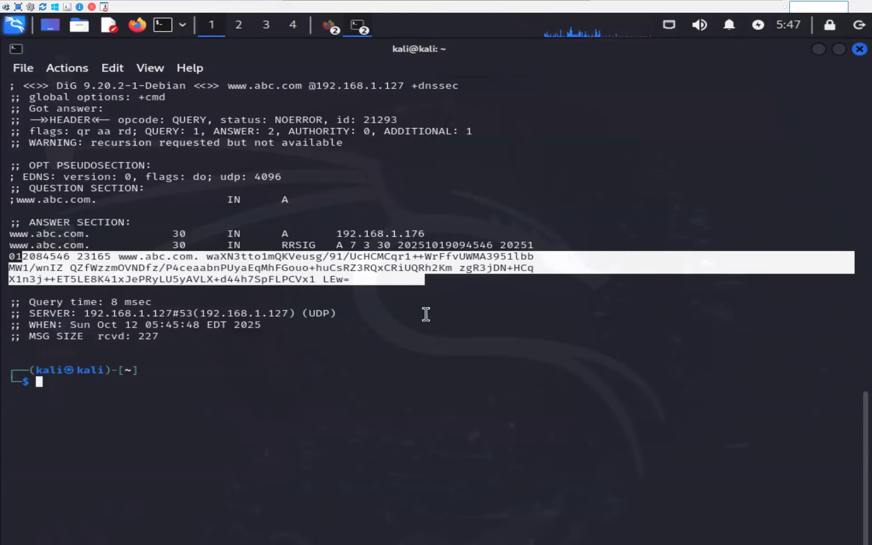
pyautogui.click(426, 313)
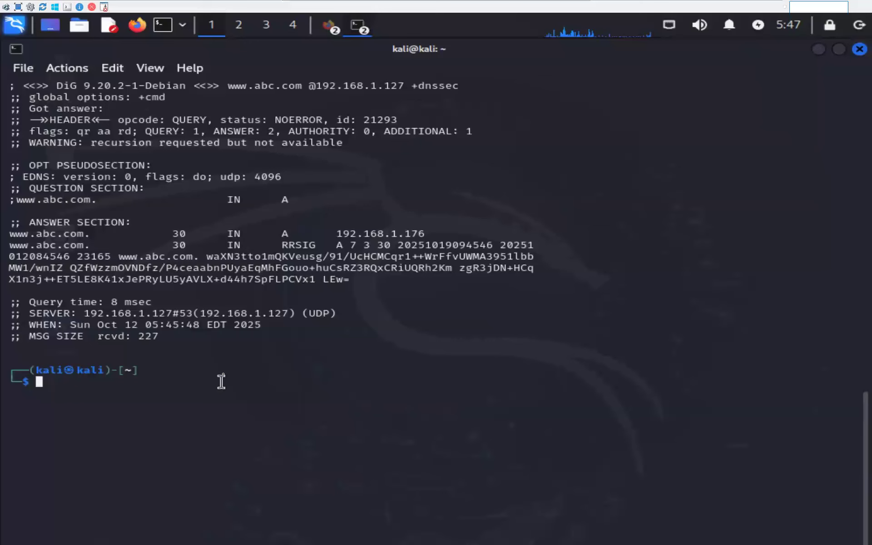
pyautogui.press('Up')
pyautogui.press('BackSpace')
pyautogui.press('BackSpace')
pyautogui.press('BackSpace')
pyautogui.press('BackSpace')
pyautogui.press('BackSpace')
pyautogui.press('BackSpace')
pyautogui.press('BackSpace')
pyautogui.press('BackSpace')
pyautogui.press('Up')
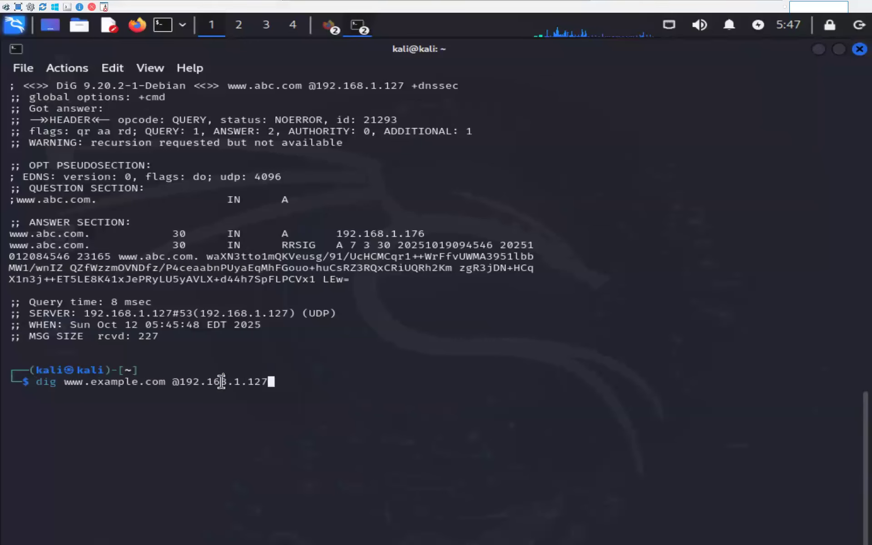
pyautogui.press('BackSpace')
pyautogui.write('+dnssec')
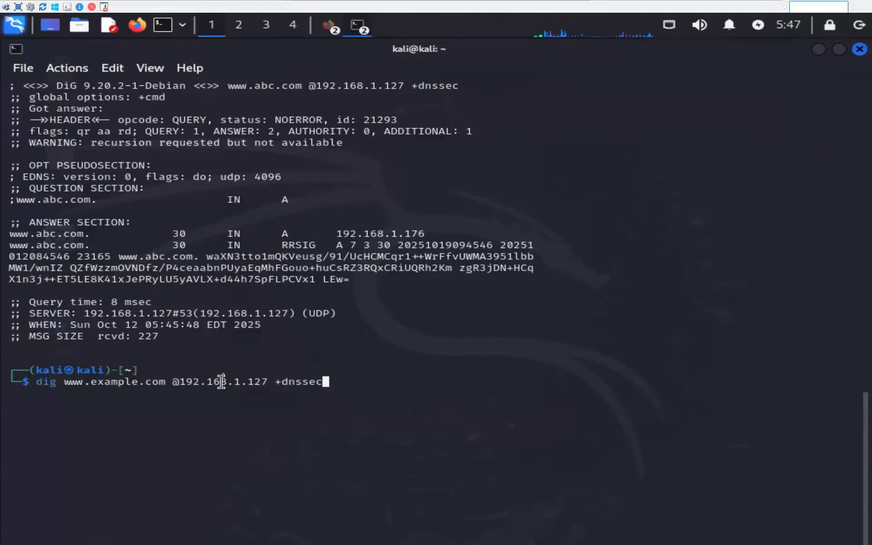
pyautogui.press('Return')
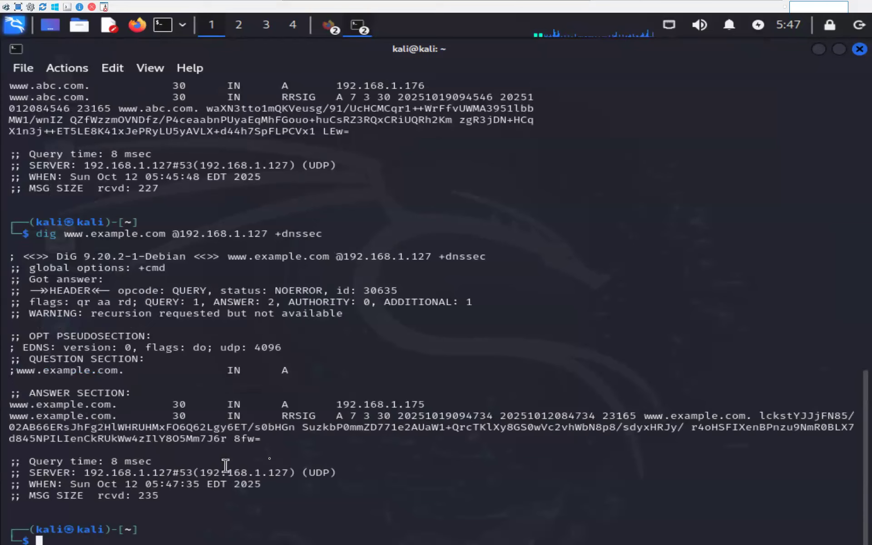
# Highlight the dig command with its A and RRSIG answer output.
pyautogui.moveTo(268, 463); pyautogui.dragTo(2, 416)
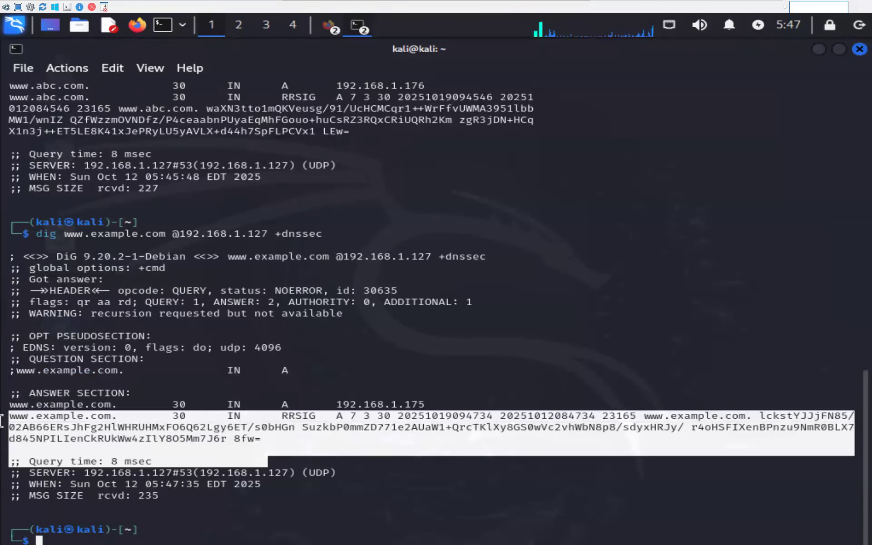
pyautogui.click(3, 420)
pyautogui.moveTo(286, 452); pyautogui.dragTo(14, 229)
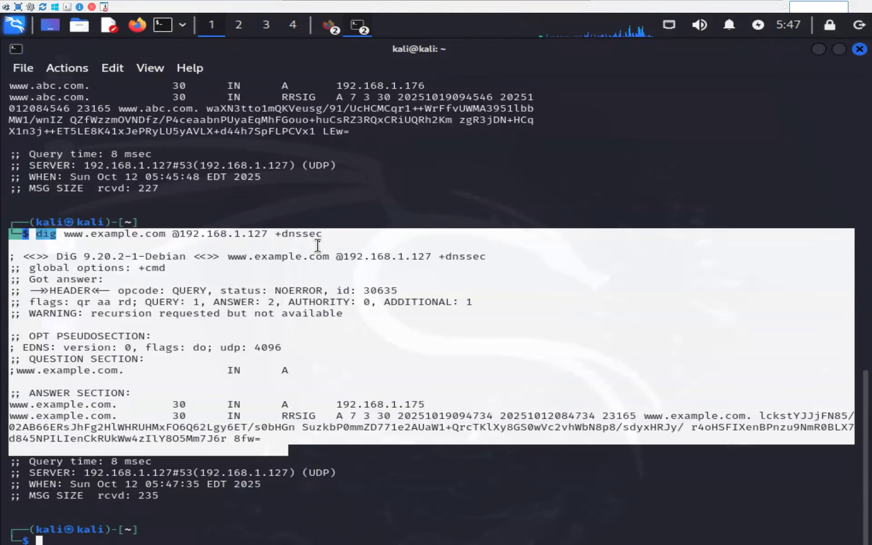
pyautogui.press('Return')
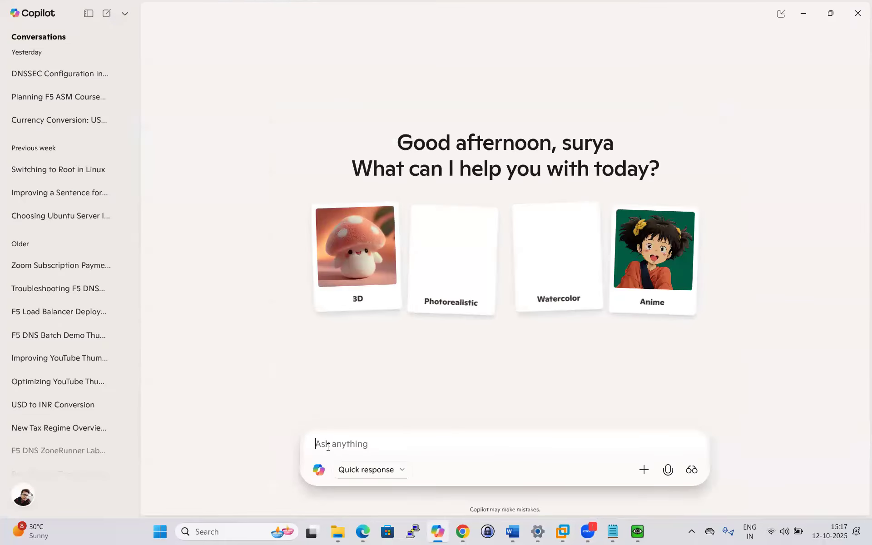
# Delete the accidentally pasted Zoom invitation from Copilot's Ask box and bring up the Notepad DNS notes.
pyautogui.hotkey('ctrl', 'v')
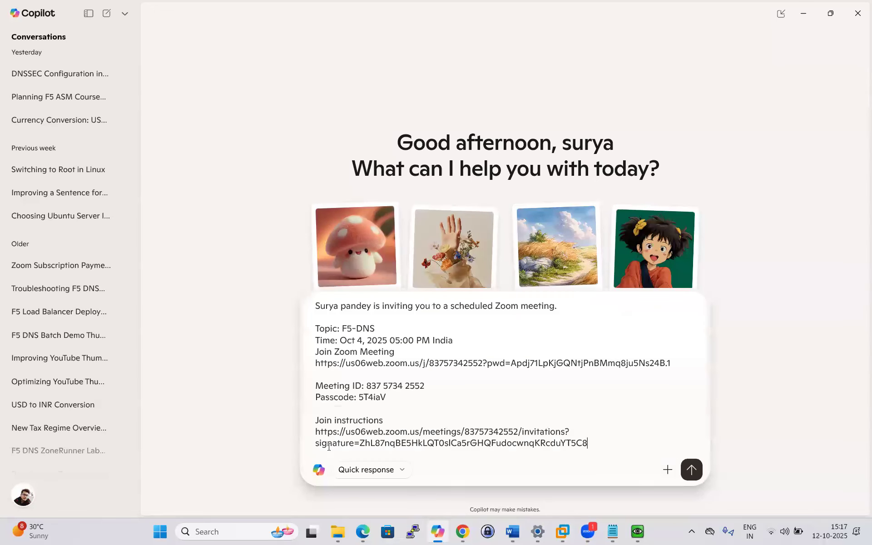
pyautogui.moveTo(603, 448); pyautogui.dragTo(304, 304)
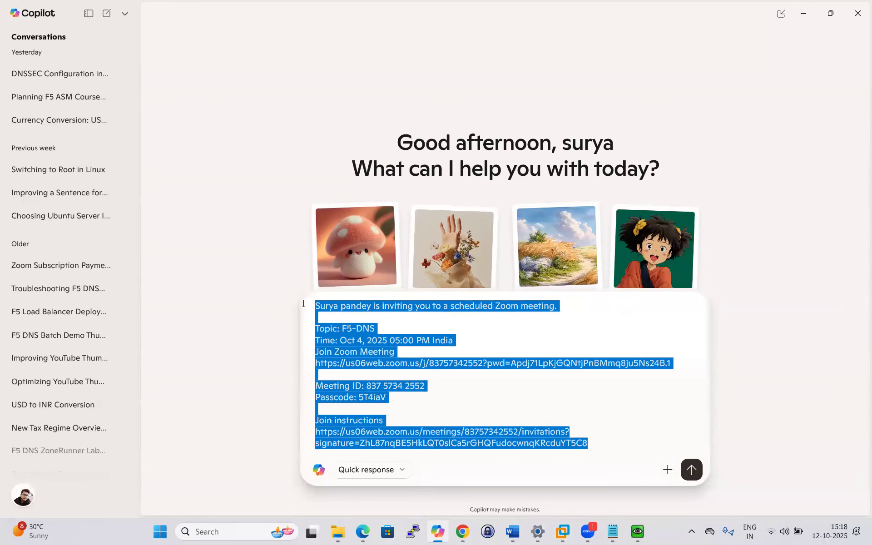
pyautogui.press('BackSpace')
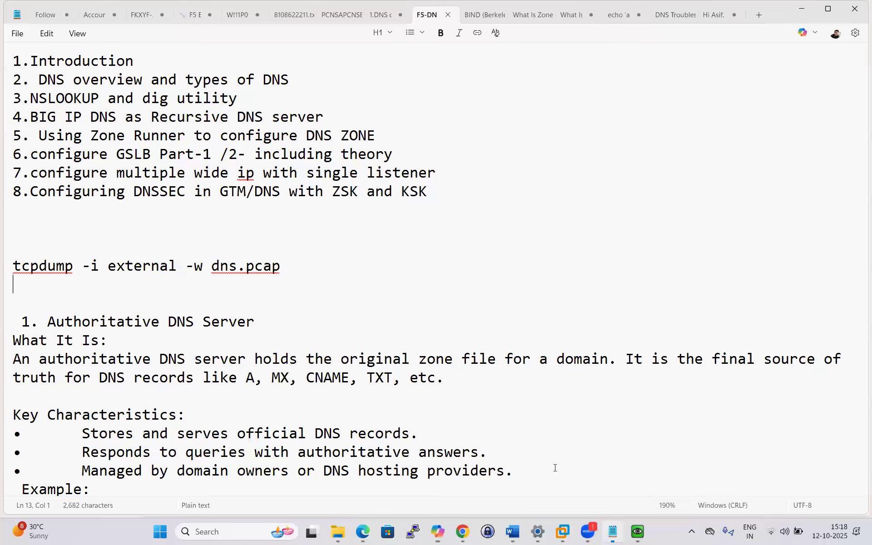
pyautogui.click(620, 531)
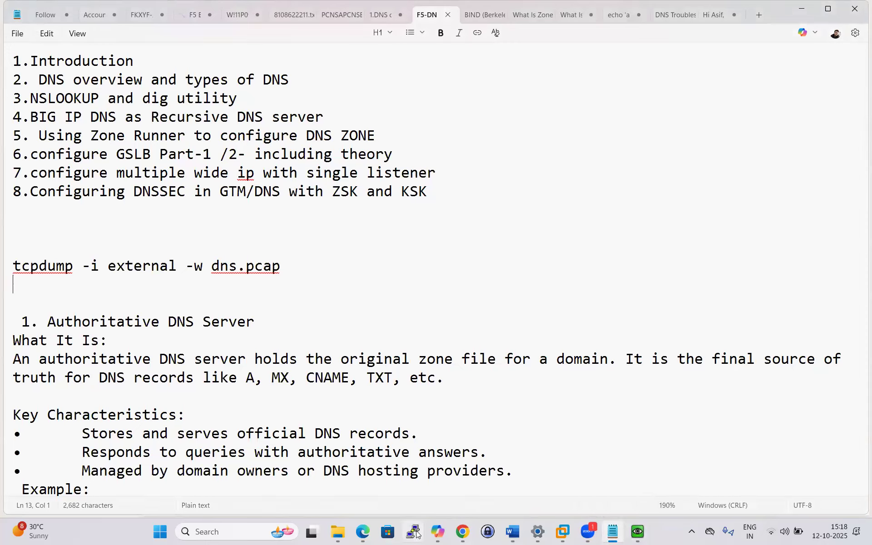
# Switch to the Kali console and back out of the mistyped 'if' command with 'end'.
pyautogui.moveTo(638, 532)
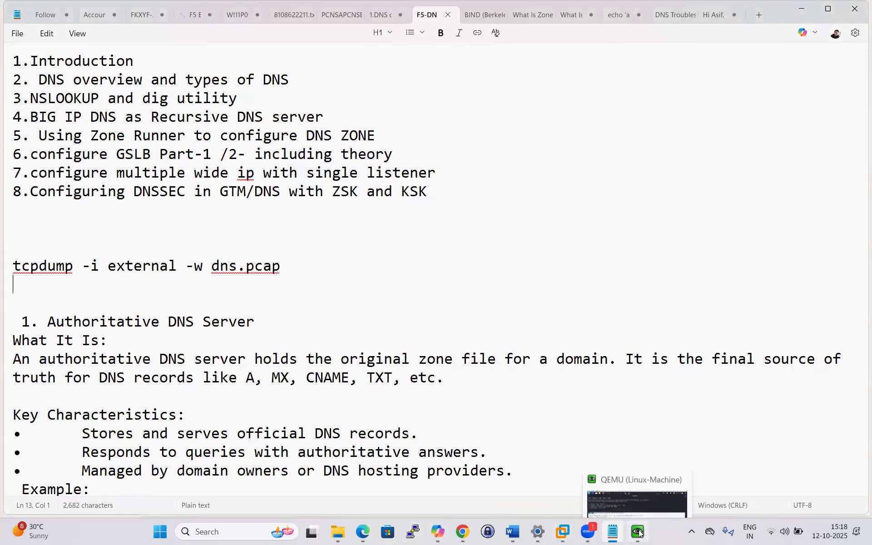
pyautogui.click(638, 474)
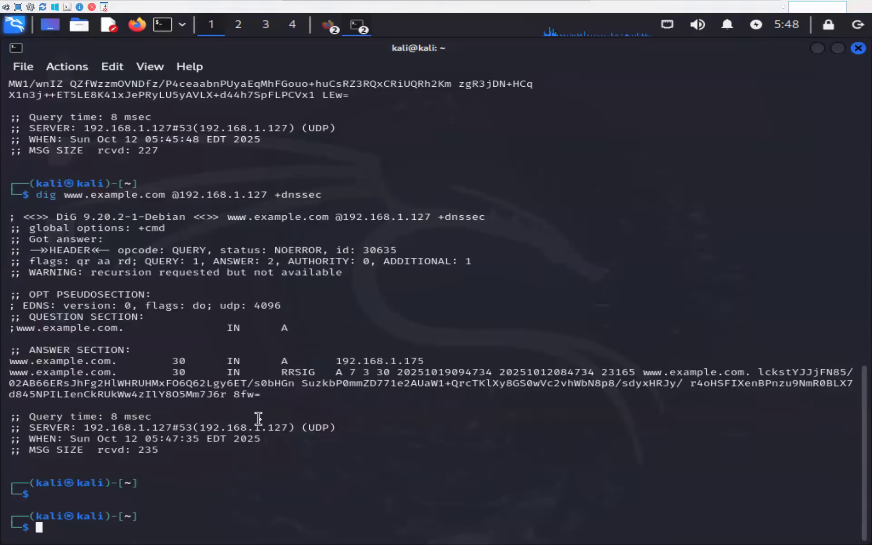
pyautogui.write('if')
pyautogui.press('Return')
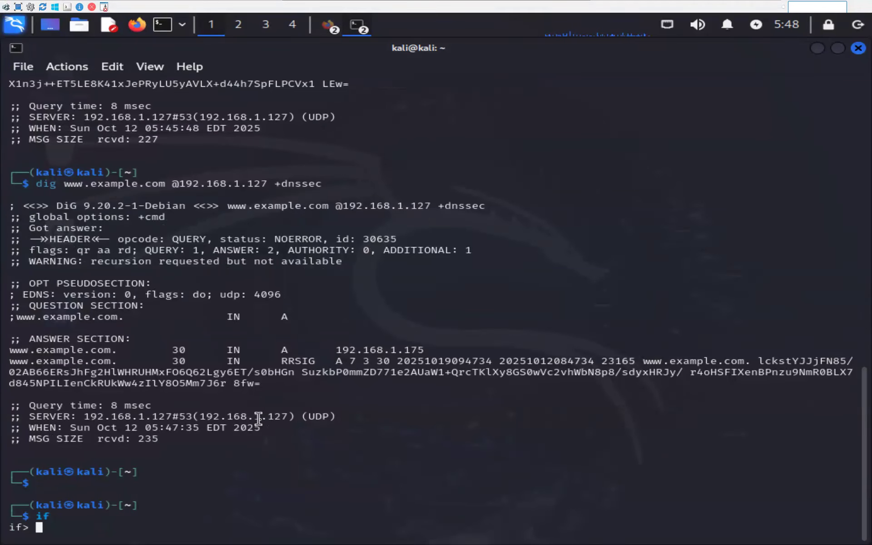
pyautogui.write('end')
pyautogui.press('Return')
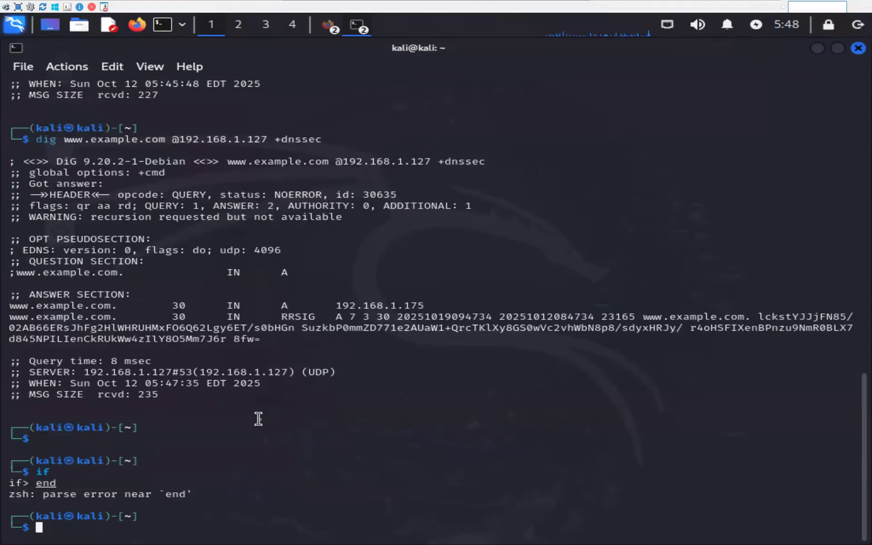
# Run ifconfig and highlight the eth0 address 192.168.1.101.
pyautogui.write('ifc')
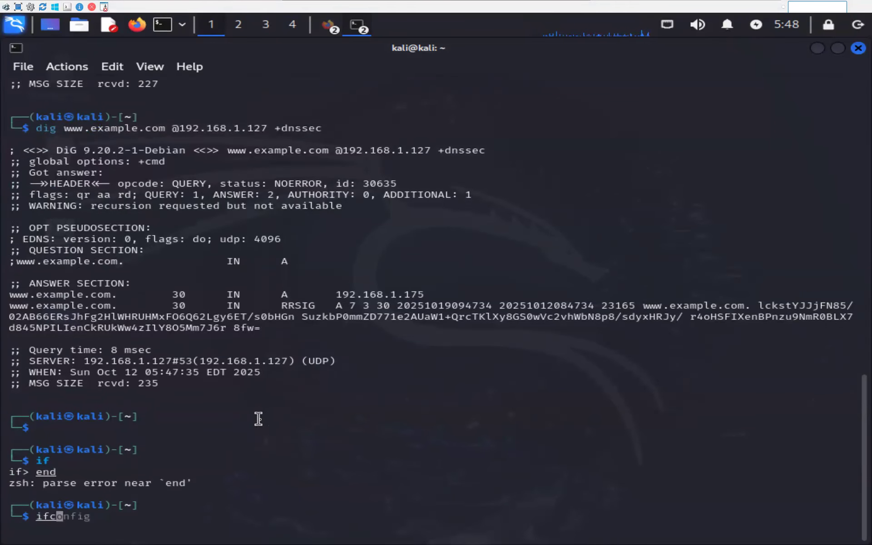
pyautogui.write('onfig')
pyautogui.press('Return')
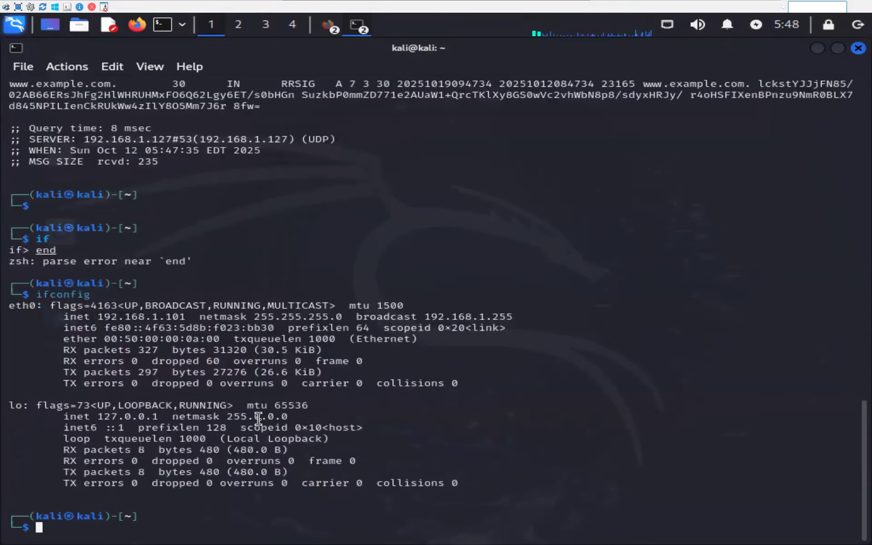
pyautogui.moveTo(103, 316); pyautogui.dragTo(186, 316)
pyautogui.click(204, 334)
pyautogui.moveTo(102, 316); pyautogui.dragTo(186, 316)
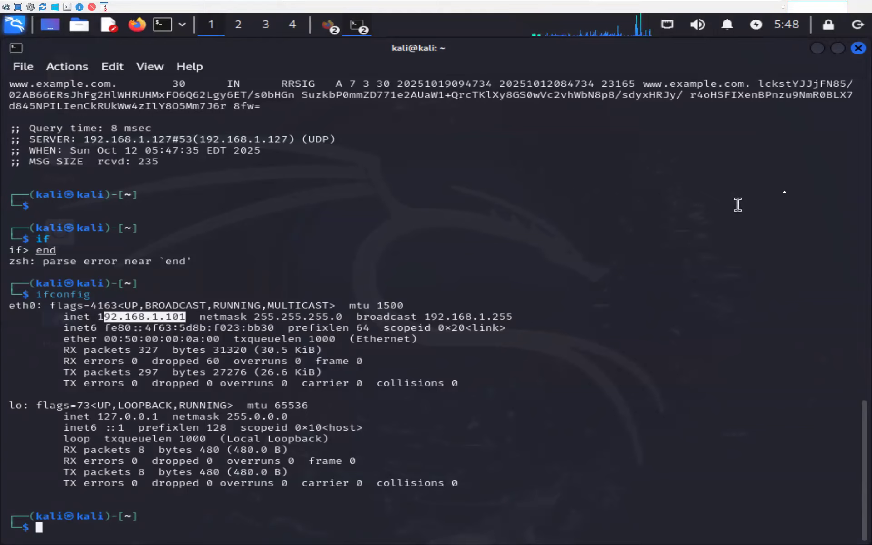
pyautogui.moveTo(518, 4)
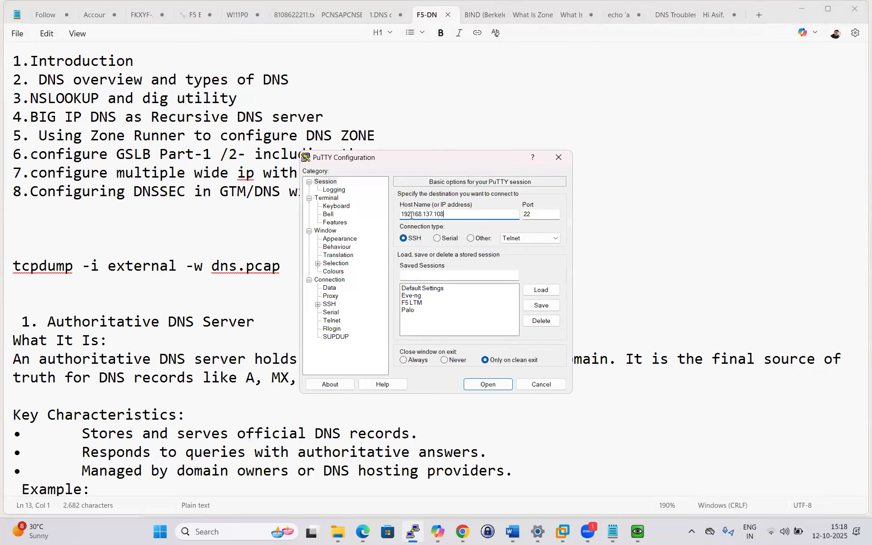
# Connect over SSH to 192.168.137.108 and log in as admin, reaching the password prompt.
pyautogui.press('Return')
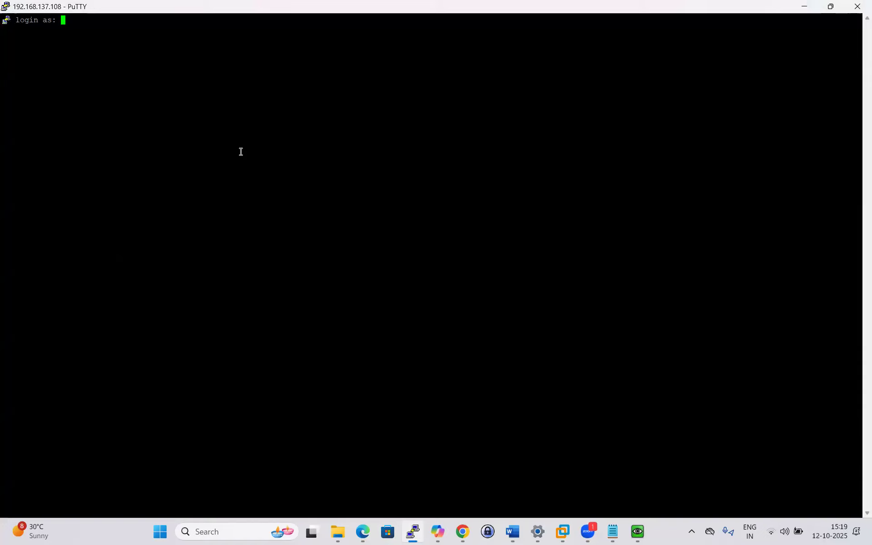
pyautogui.write('admin')
pyautogui.press('Return')
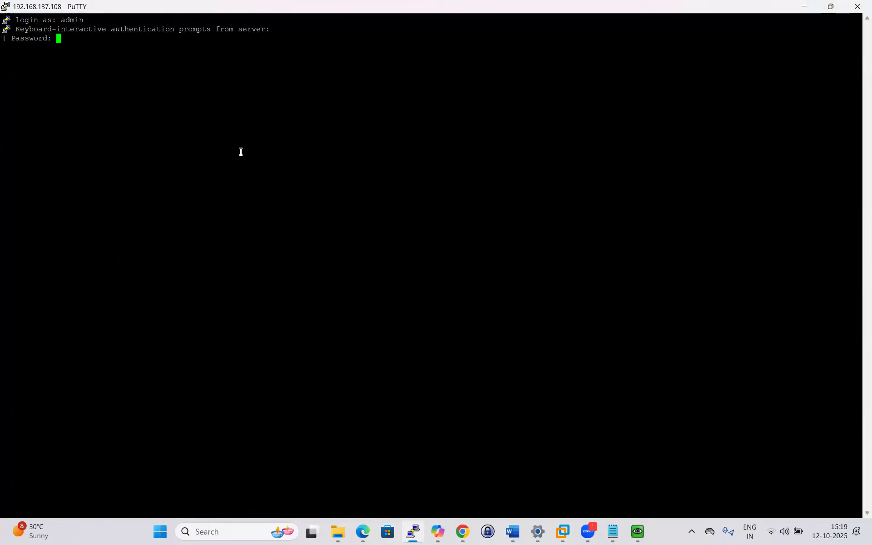